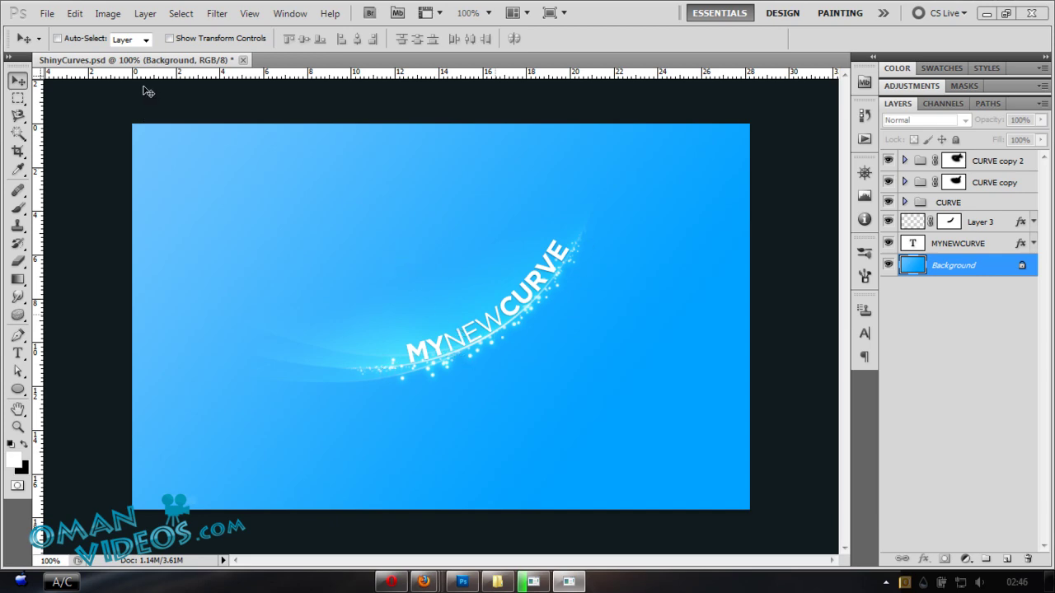
# - Create a new 800 x 500 pixel RGB document at 72 pixels/inch with a white background
pyautogui.click(47, 13)
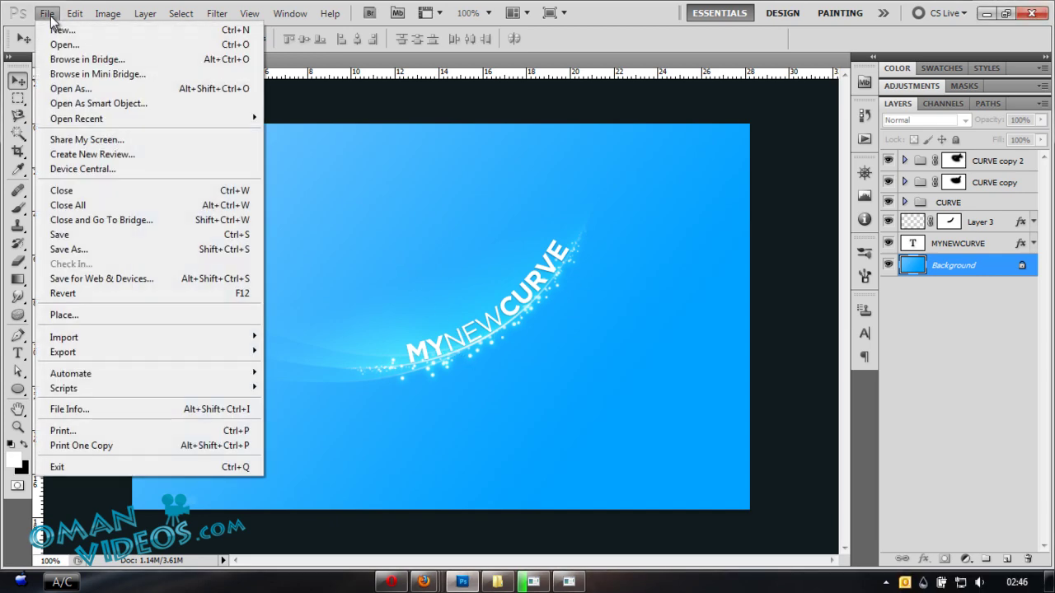
pyautogui.click(58, 31)
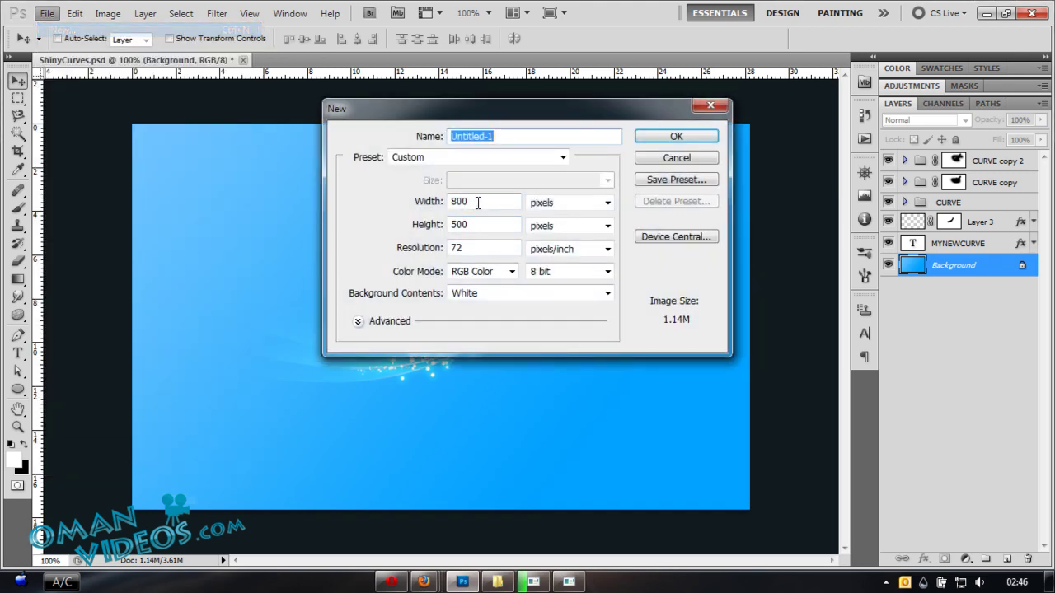
pyautogui.click(664, 157)
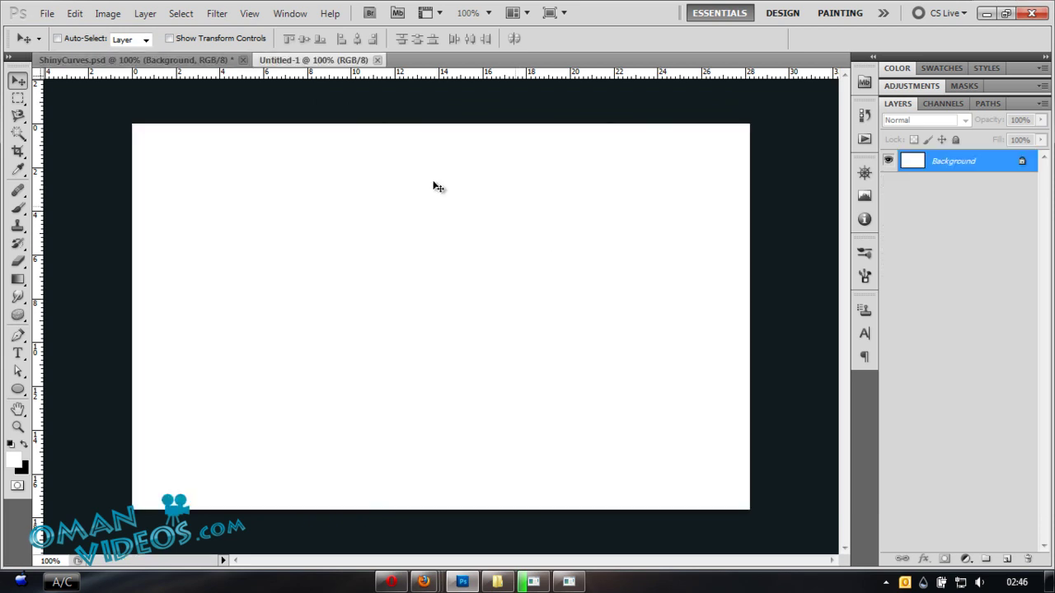
# - Activate the Gradient tool with the blue gradient preset that runs from #00a2ff to #74c6ff
pyautogui.click(17, 282)
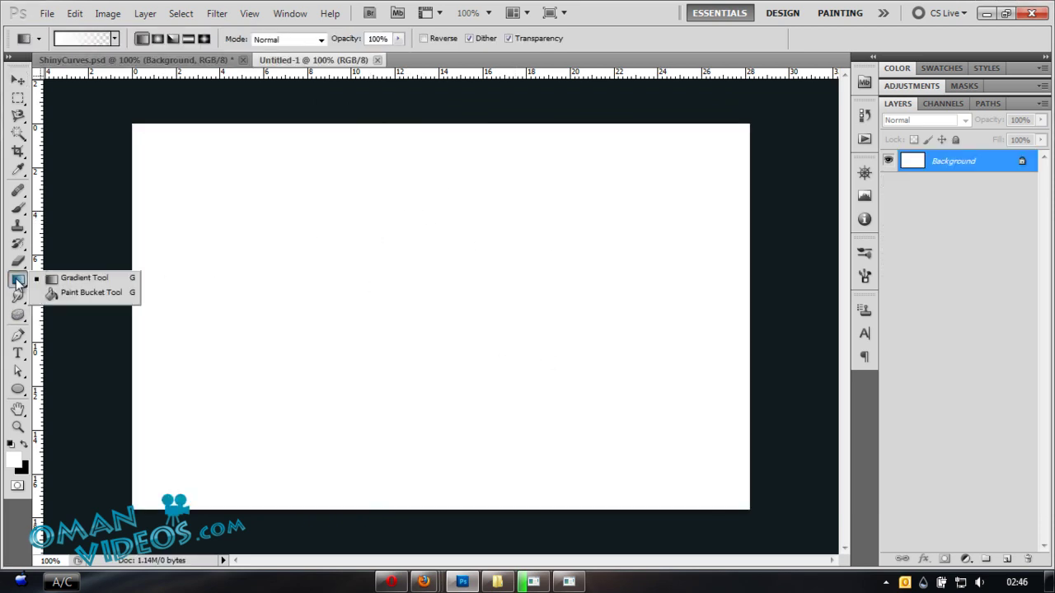
pyautogui.rightClick(422, 264)
pyautogui.moveTo(596, 302); pyautogui.dragTo(595, 328)
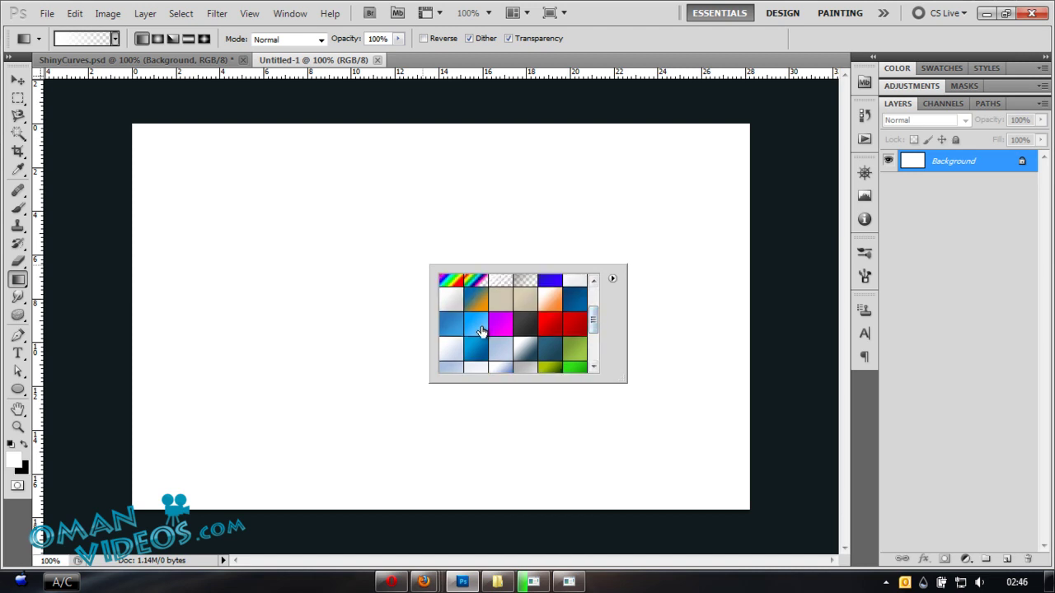
pyautogui.click(478, 330)
# - Inspect the hex colors of both end stops of the chosen blue gradient in the Gradient Editor
pyautogui.click(85, 39)
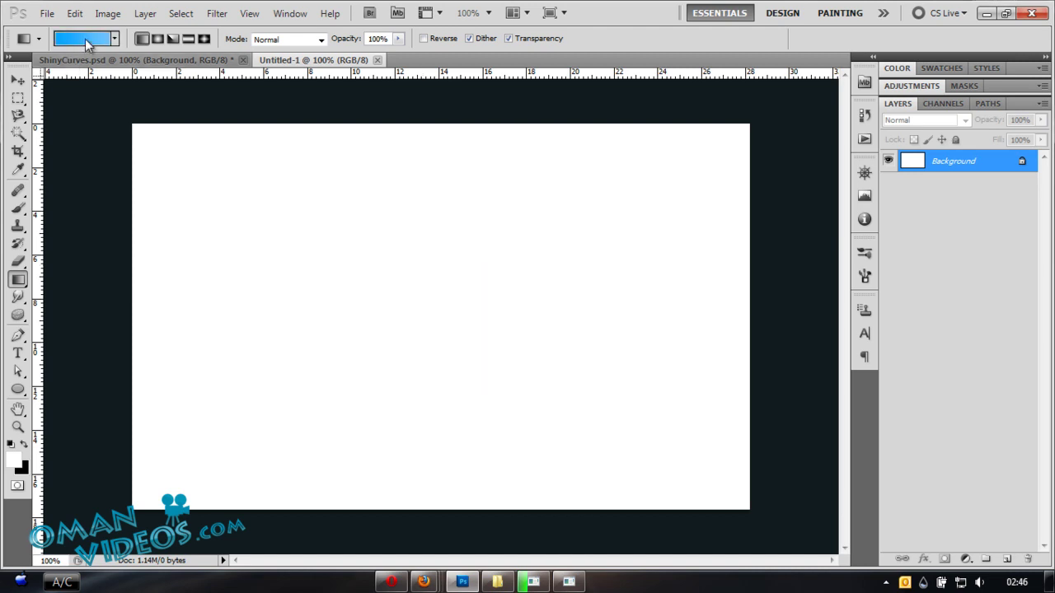
pyautogui.doubleClick(583, 434)
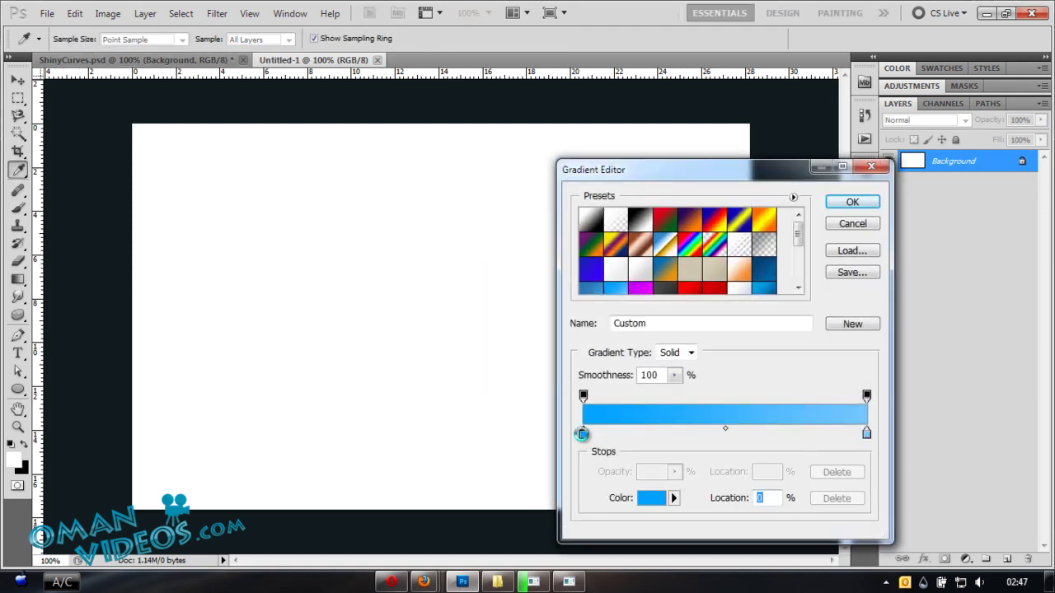
pyautogui.click(949, 483)
pyautogui.moveTo(844, 235); pyautogui.dragTo(356, 156)
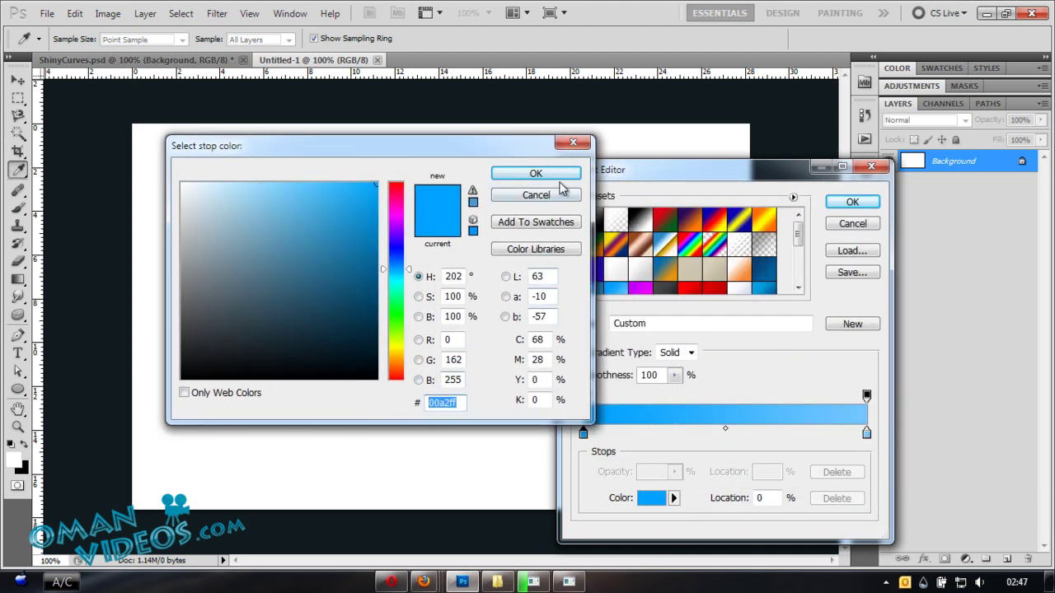
pyautogui.click(512, 183)
pyautogui.doubleClick(866, 434)
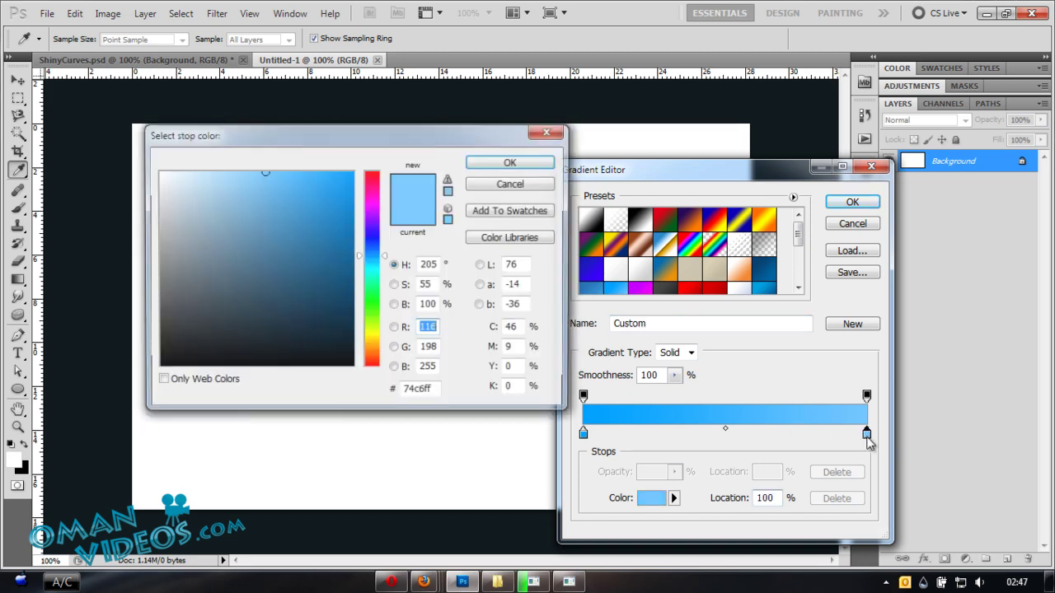
pyautogui.doubleClick(437, 392)
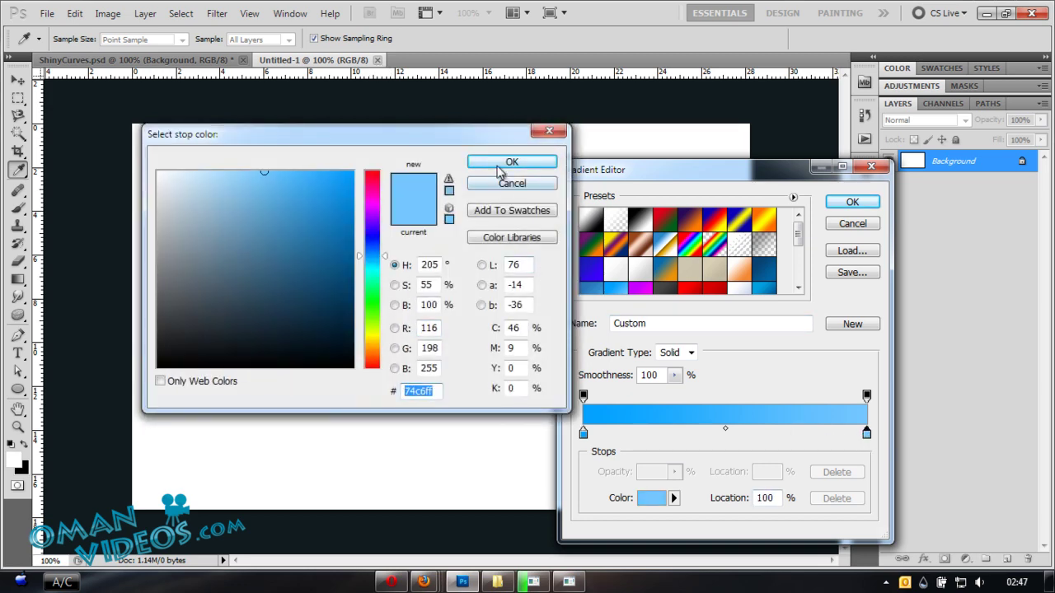
pyautogui.click(508, 187)
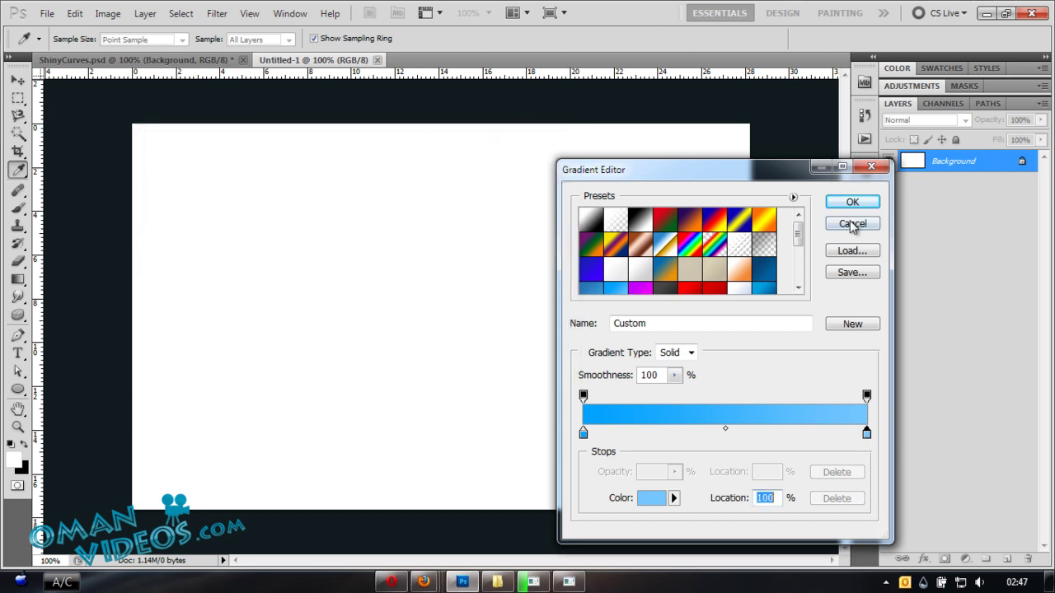
pyautogui.click(854, 203)
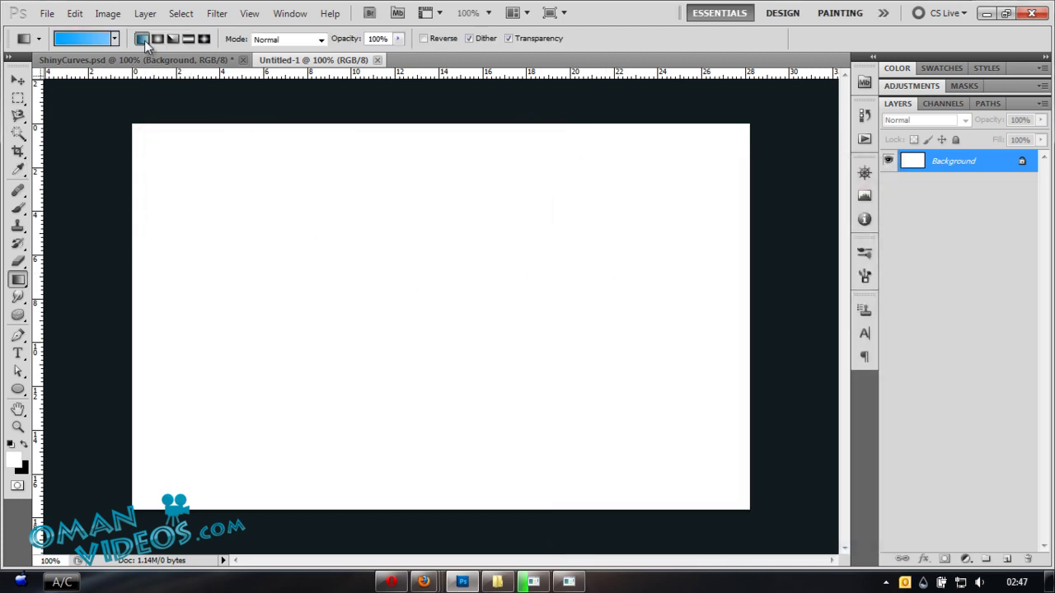
# - Fill the background with the linear gradient running diagonally from the lower-right corner to the upper-left corner
pyautogui.moveTo(173, 182); pyautogui.dragTo(640, 438)
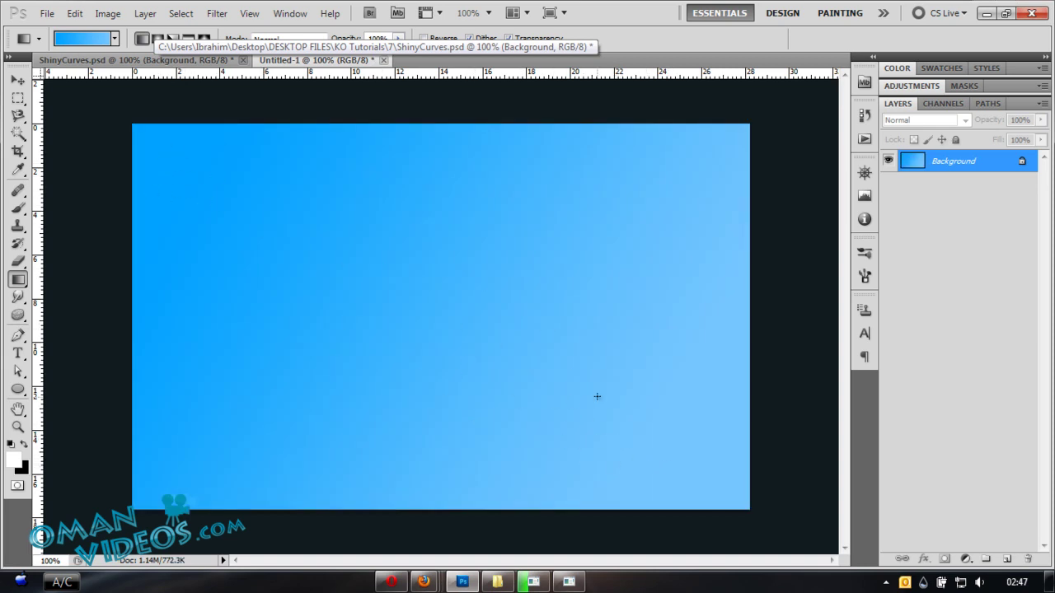
pyautogui.moveTo(659, 471); pyautogui.dragTo(158, 151)
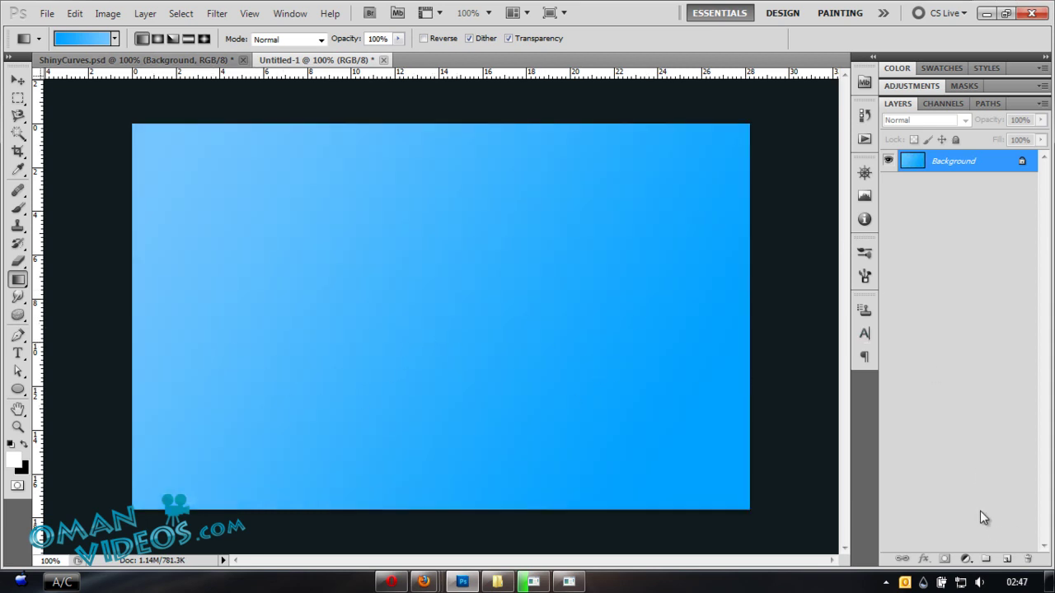
# - Add a new layer and draw a two-point curved path with the Pen tool, sweeping from the upper right down to the lower left
pyautogui.click(1007, 559)
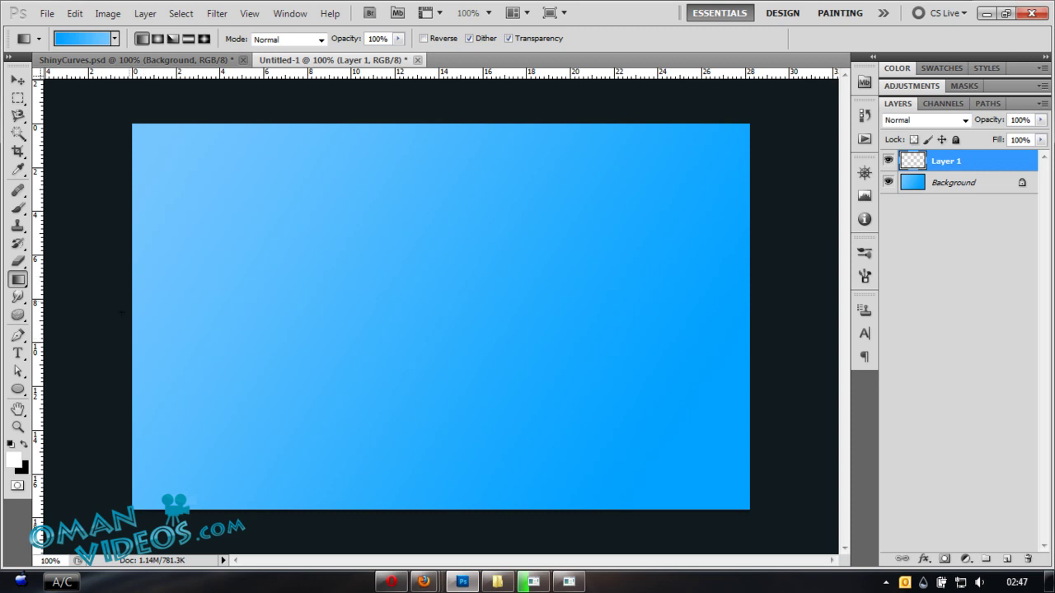
pyautogui.click(17, 334)
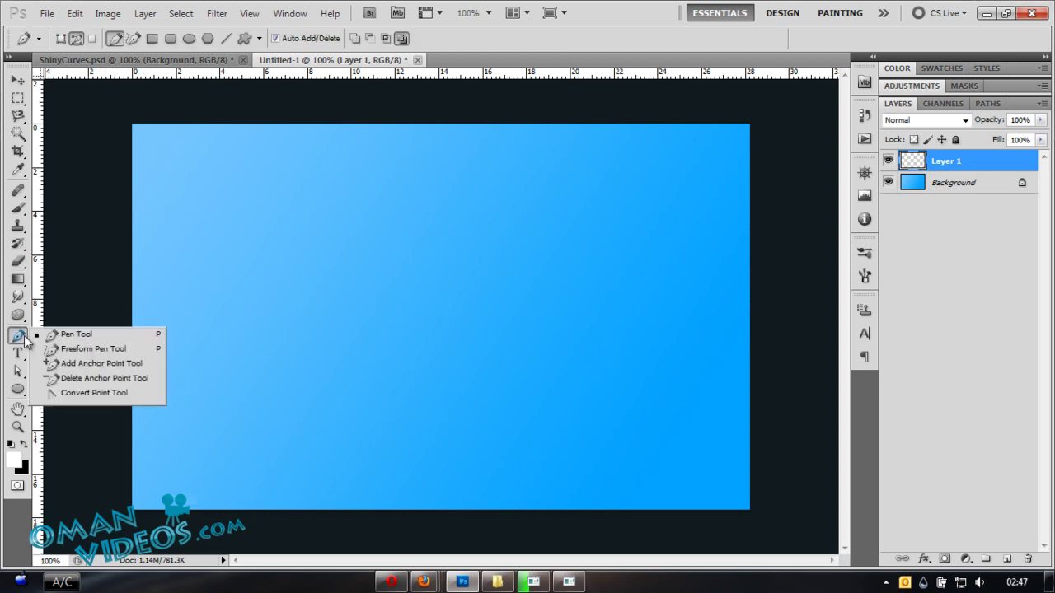
pyautogui.click(76, 37)
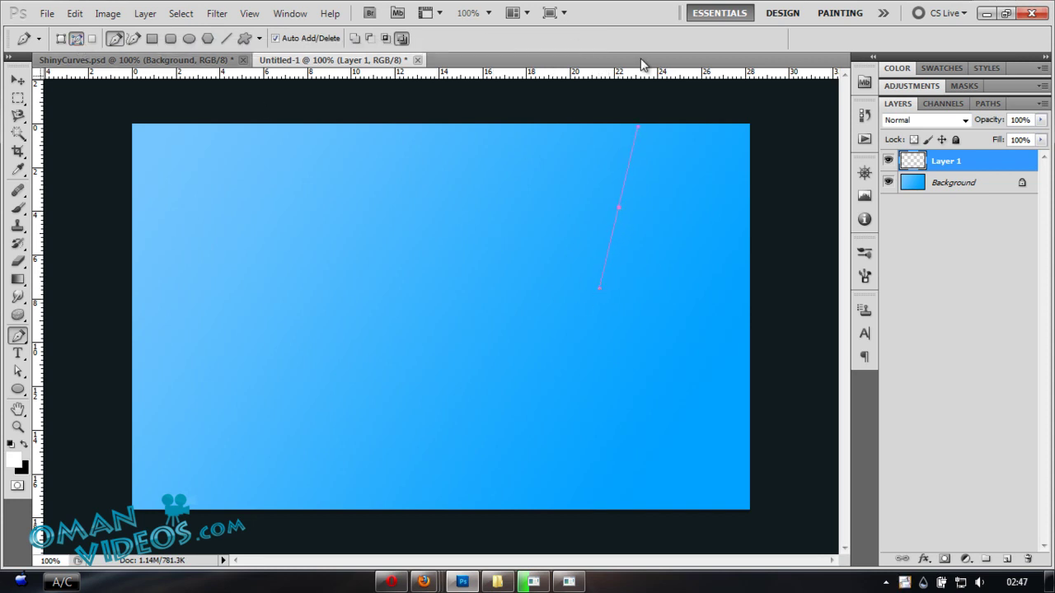
pyautogui.moveTo(342, 395); pyautogui.dragTo(319, 390)
pyautogui.moveTo(214, 373); pyautogui.dragTo(173, 383)
# - Set the brush to 3 px size with 100% hardness, and undo the test stroke
pyautogui.click(19, 209)
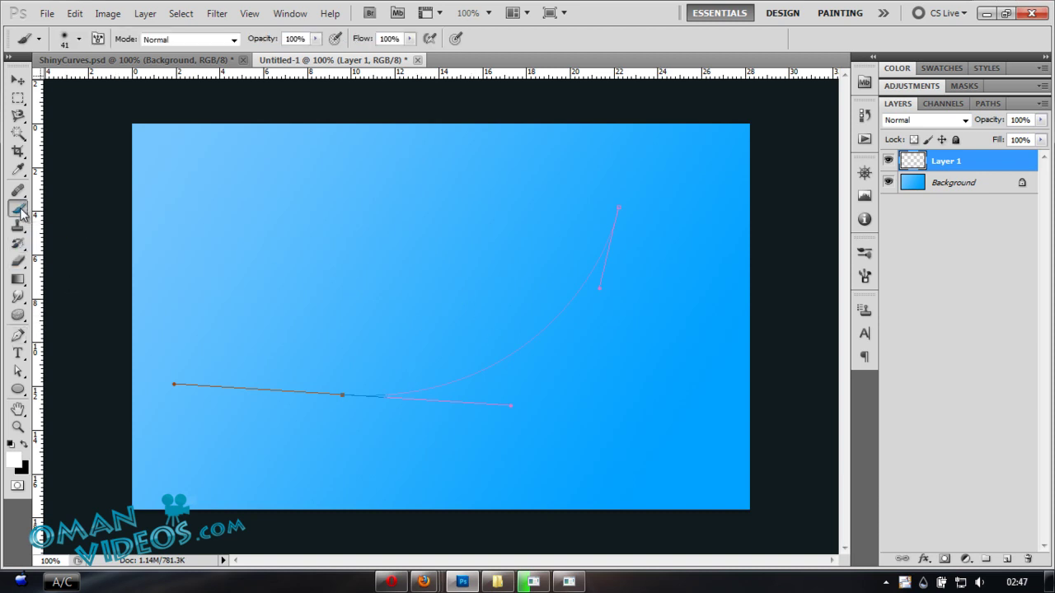
pyautogui.rightClick(397, 259)
pyautogui.moveTo(422, 309); pyautogui.dragTo(599, 309)
pyautogui.moveTo(432, 278); pyautogui.dragTo(404, 277)
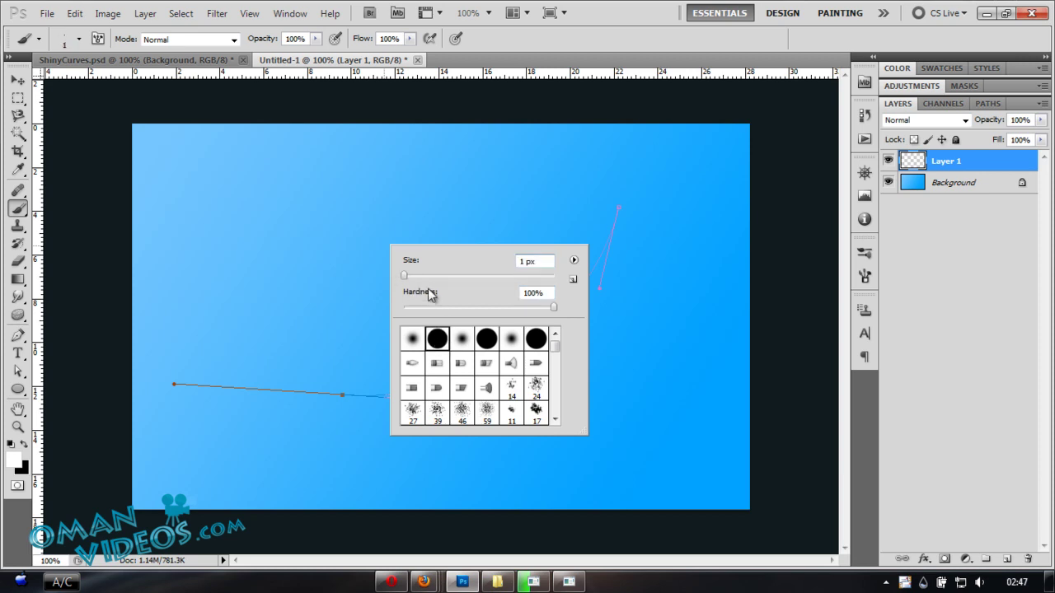
pyautogui.click(517, 262)
pyautogui.write('3')
pyautogui.click(517, 195)
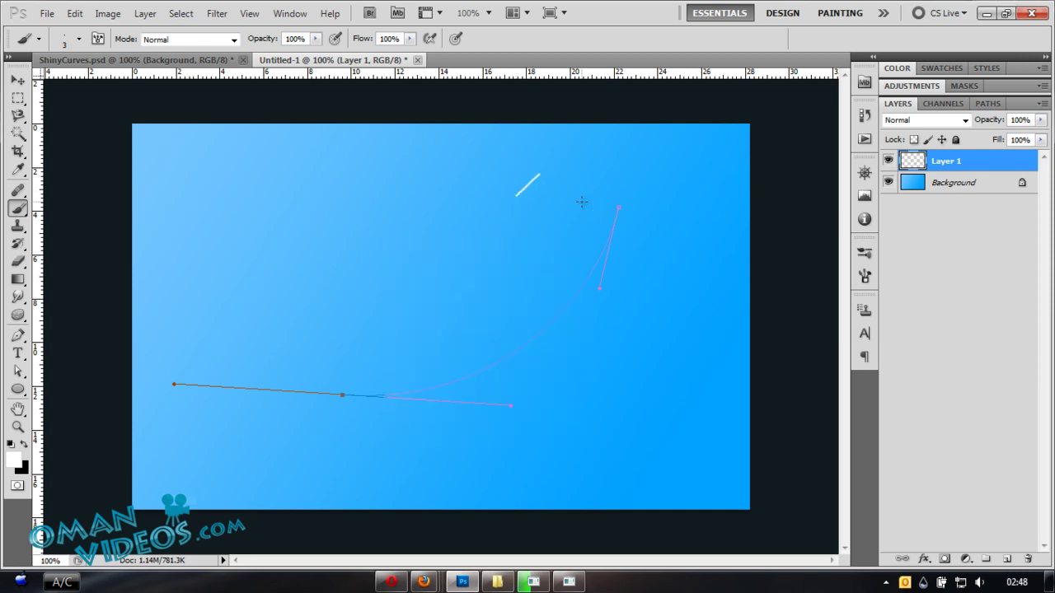
pyautogui.hotkey('ctrl', 'z')
# - Stroke the curved path with the Brush and Simulate Pressure enabled, and dismiss the path
pyautogui.click(18, 336)
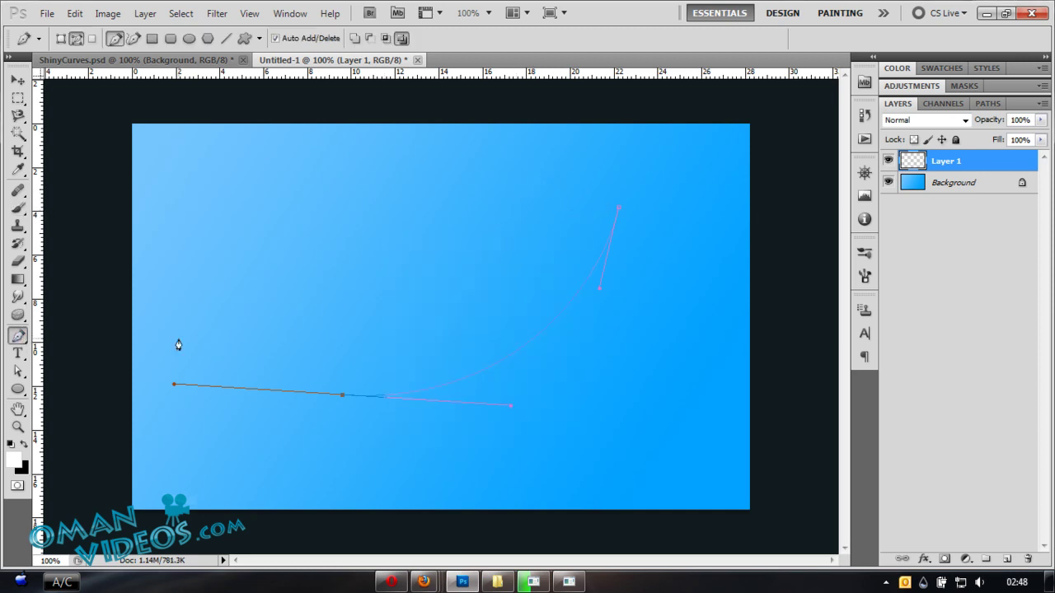
pyautogui.rightClick(619, 314)
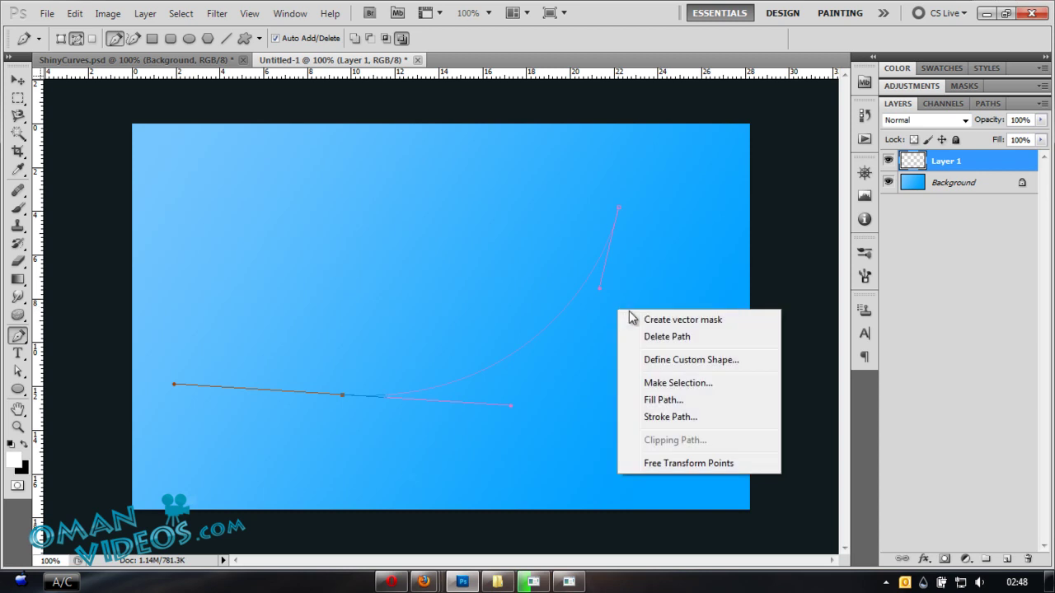
pyautogui.click(698, 418)
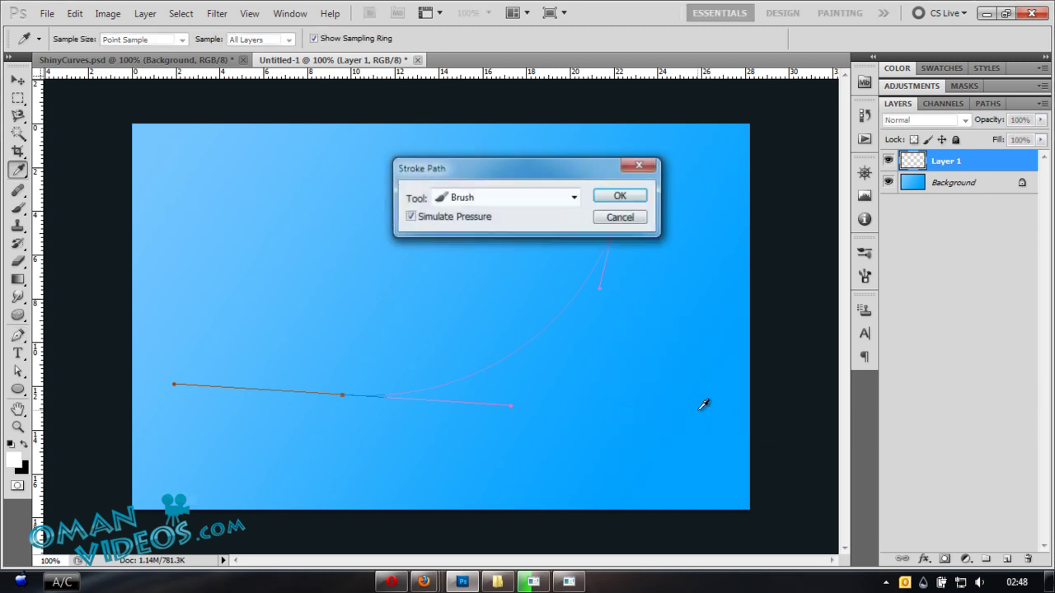
pyautogui.click(465, 197)
pyautogui.click(467, 229)
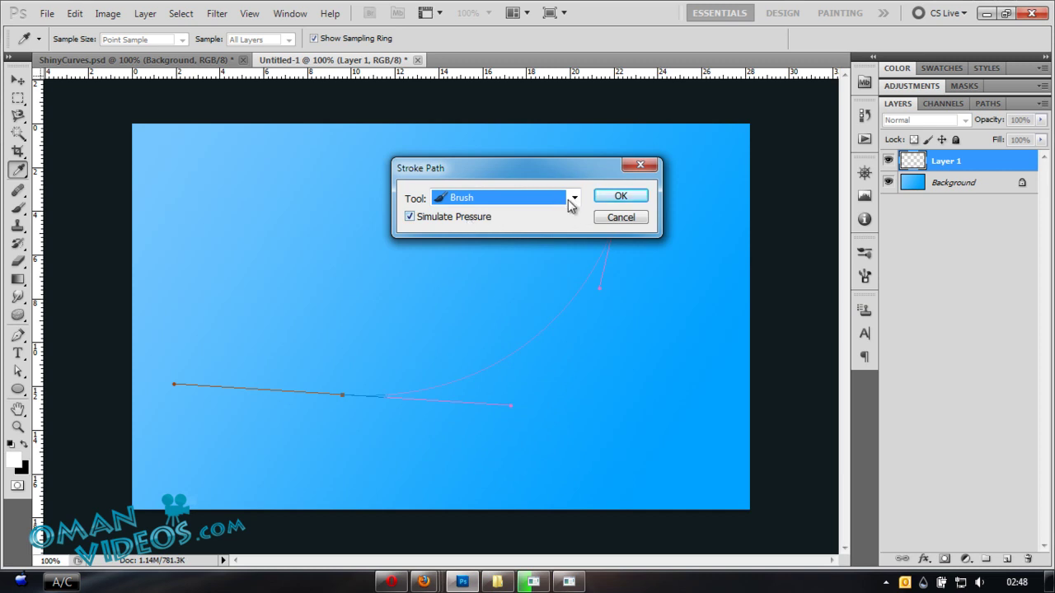
pyautogui.click(608, 201)
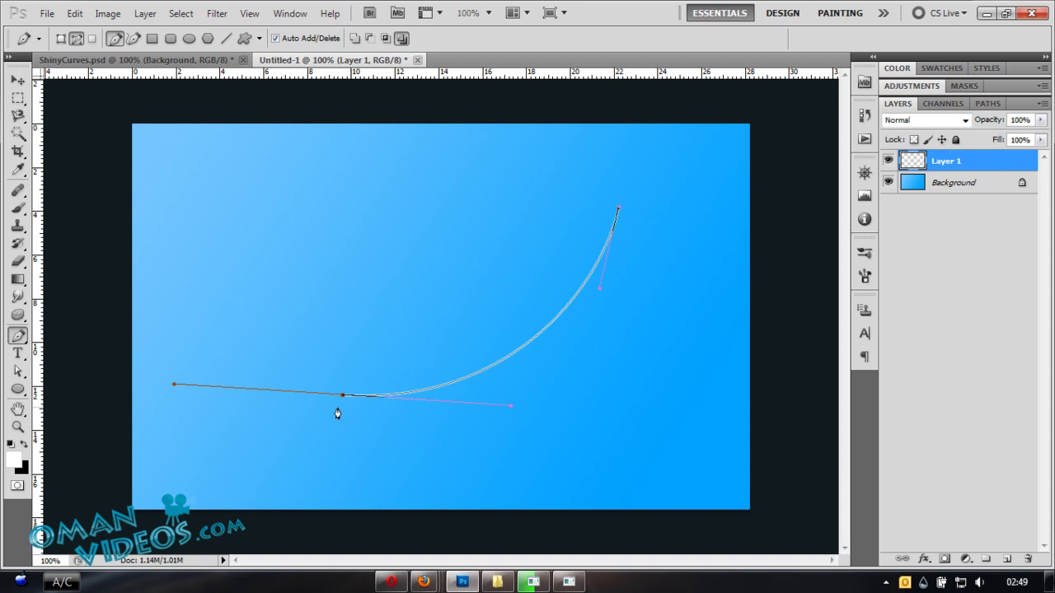
pyautogui.press('Return')
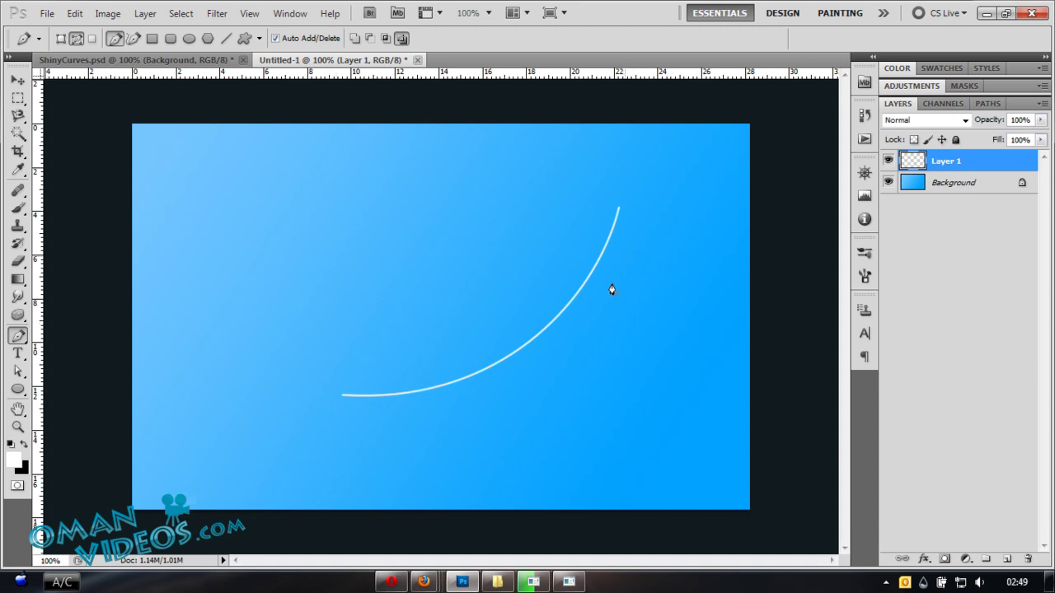
# - Undo the path dismissal and the brush stroke along the curve
pyautogui.hotkey('ctrl', 'z')
pyautogui.hotkey('ctrl', 'z')
pyautogui.hotkey('ctrl', 'z')
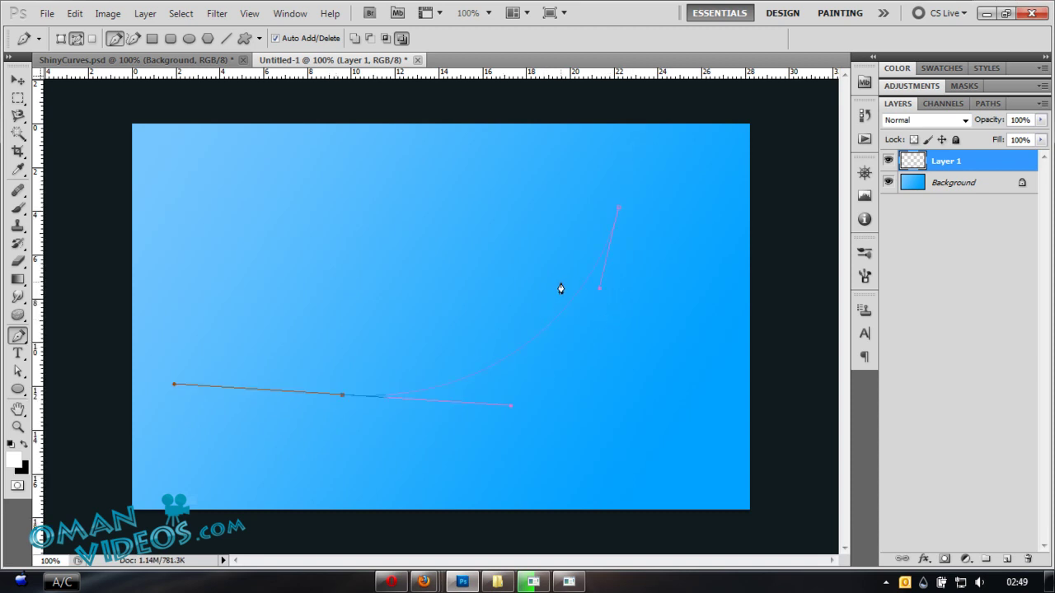
# - Enable Shape Dynamics for the brush with Size Jitter at 0%
pyautogui.click(17, 208)
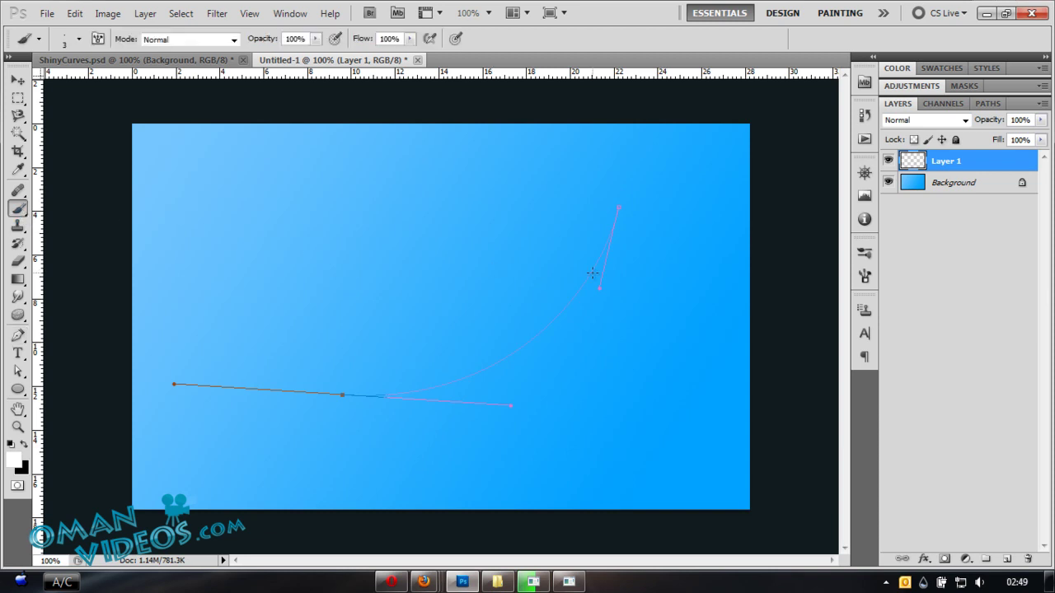
pyautogui.press('F5')
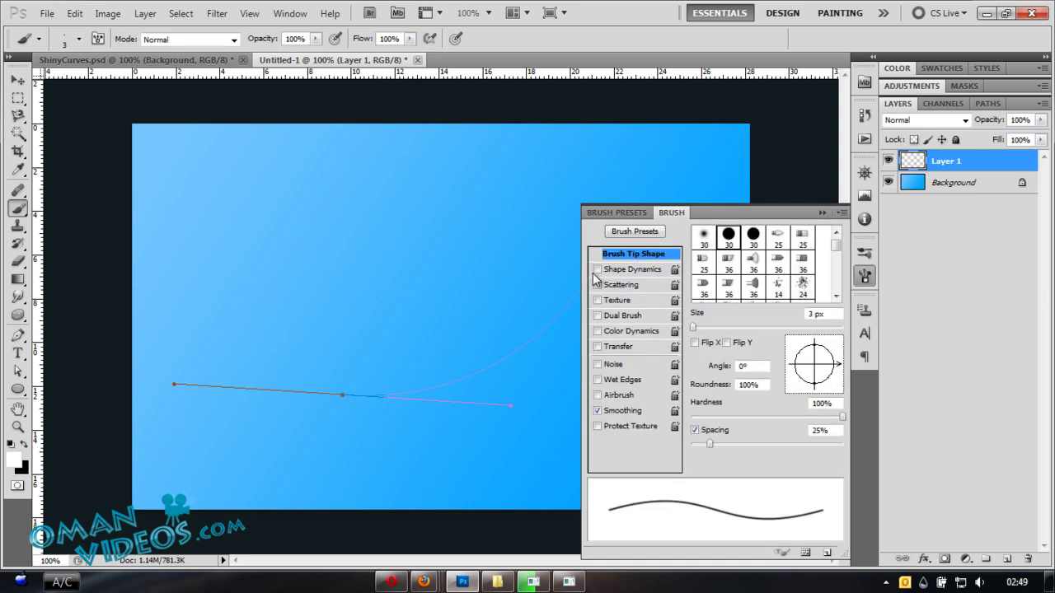
pyautogui.click(598, 269)
pyautogui.click(635, 272)
pyautogui.click(725, 245)
pyautogui.moveTo(726, 245); pyautogui.dragTo(691, 244)
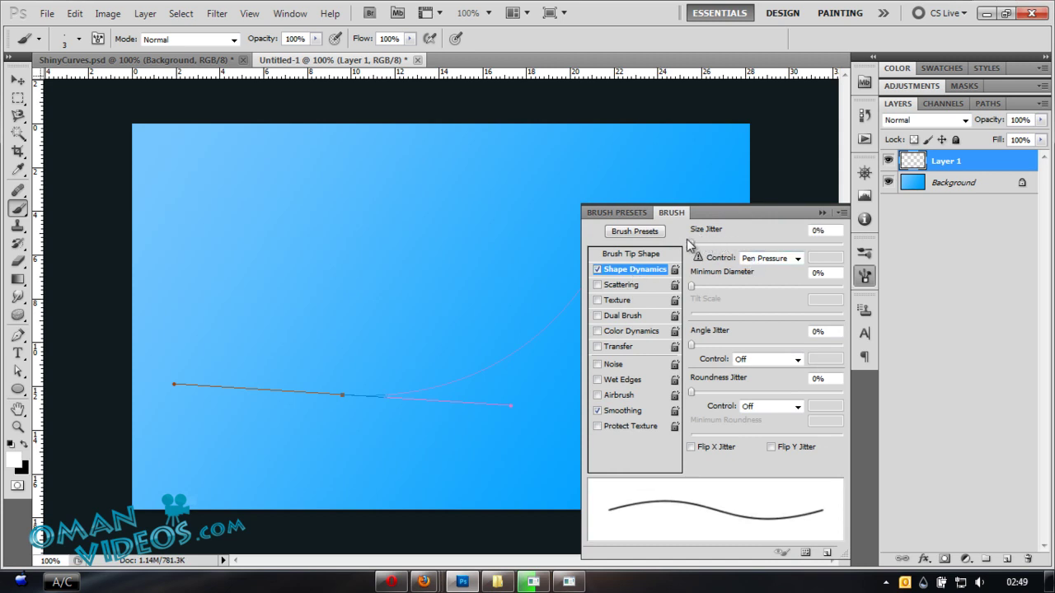
pyautogui.click(822, 213)
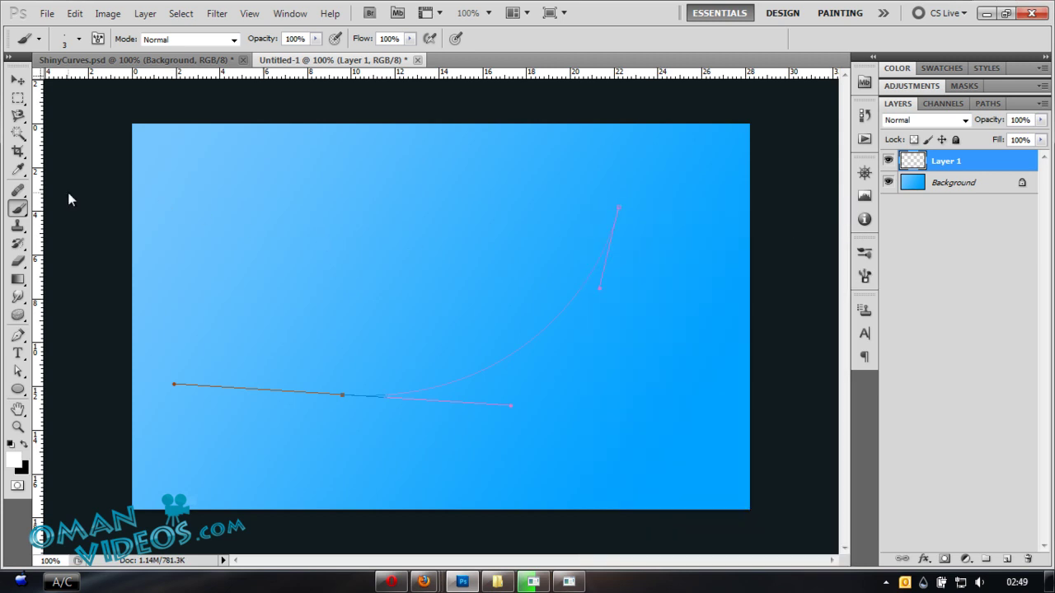
# - Stroke the curved path on Layer 1 with the Brush and Simulate Pressure enabled, and hide the path
pyautogui.click(18, 335)
pyautogui.rightClick(593, 307)
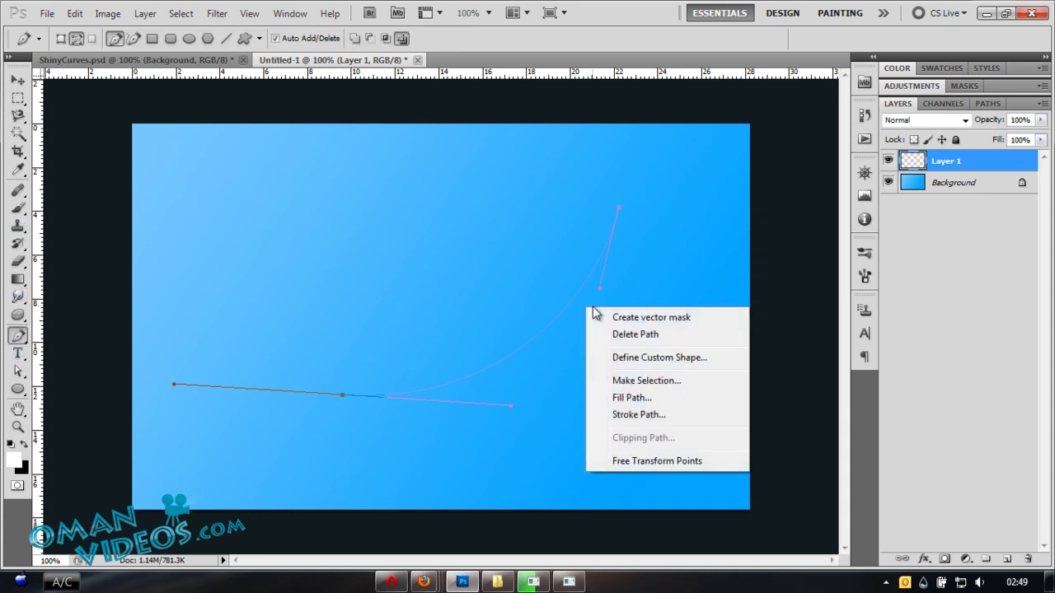
pyautogui.click(654, 417)
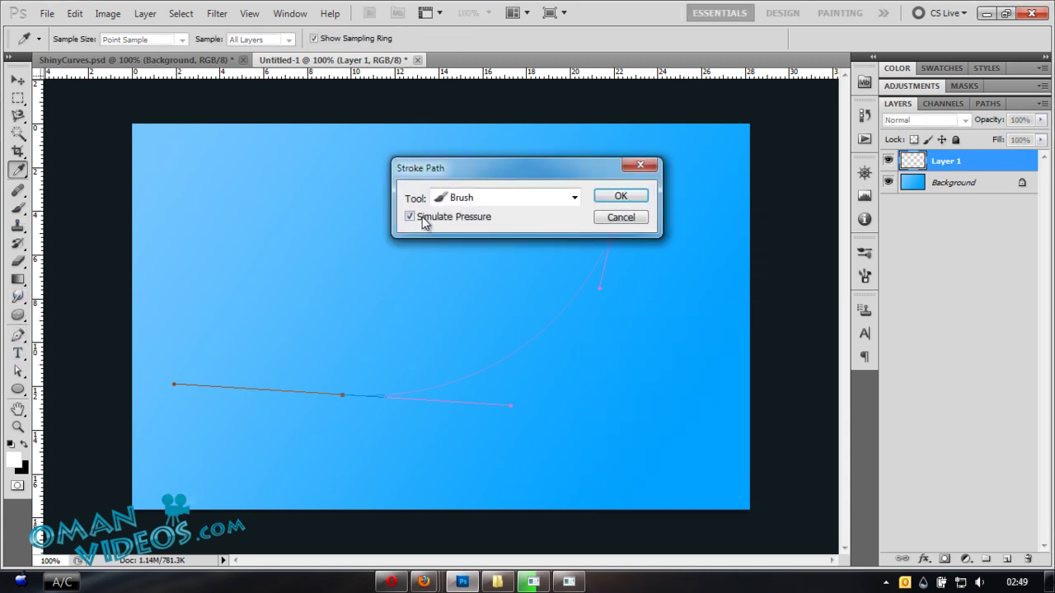
pyautogui.click(619, 197)
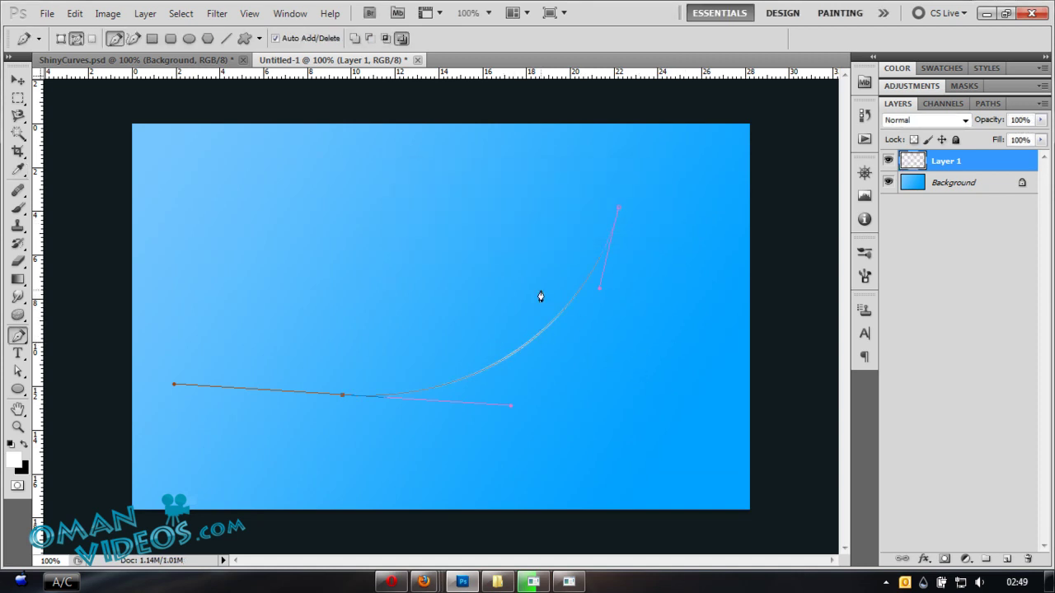
pyautogui.hotkey('ctrl', 'h')
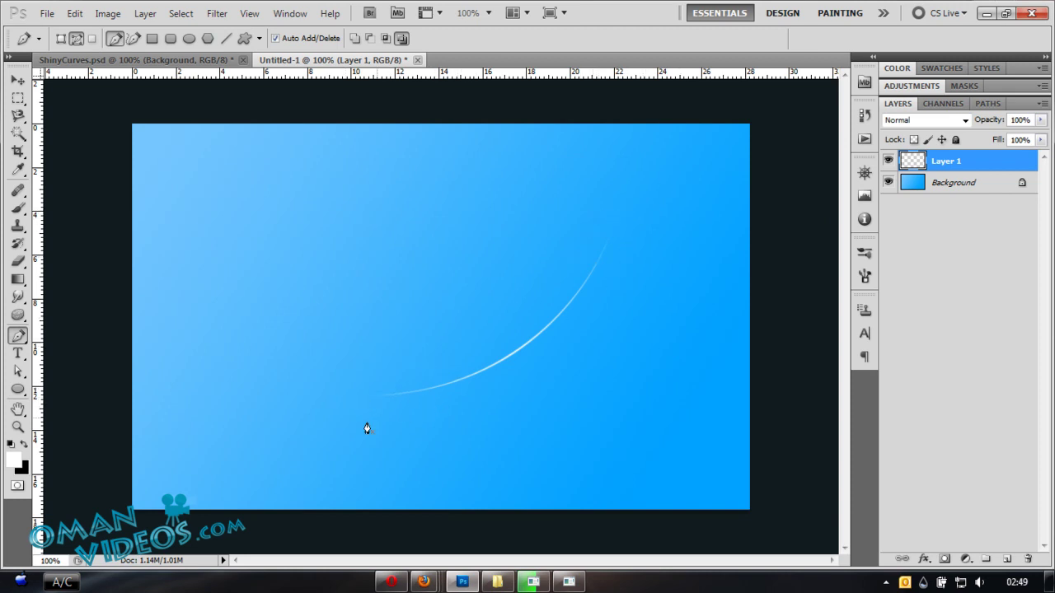
# - Undo the last brush stroke and stroke the curved path again on Layer 1 with the Brush
pyautogui.hotkey('ctrl', 'z')
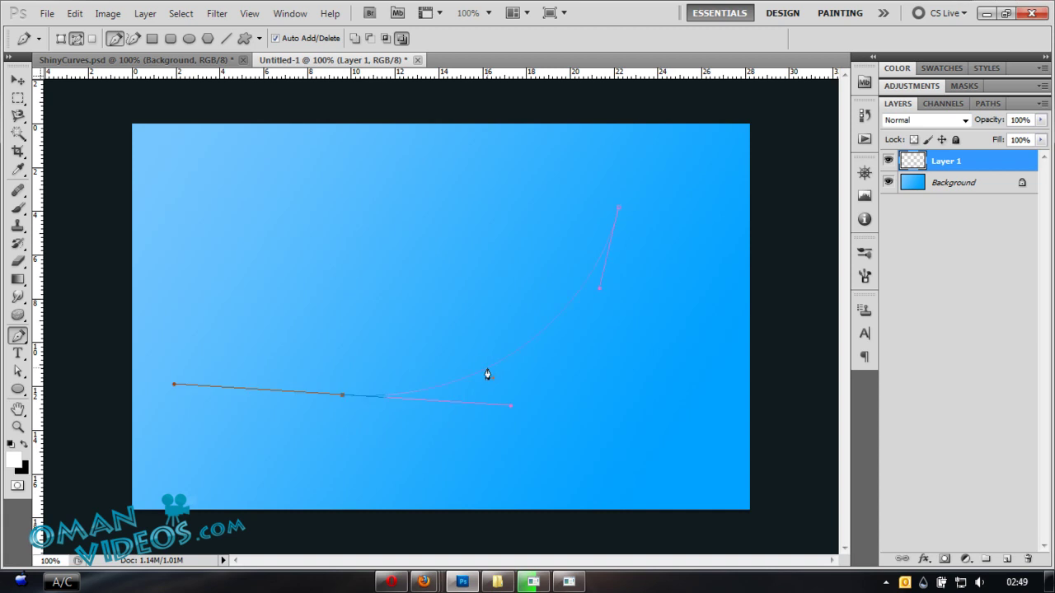
pyautogui.rightClick(580, 325)
pyautogui.click(612, 430)
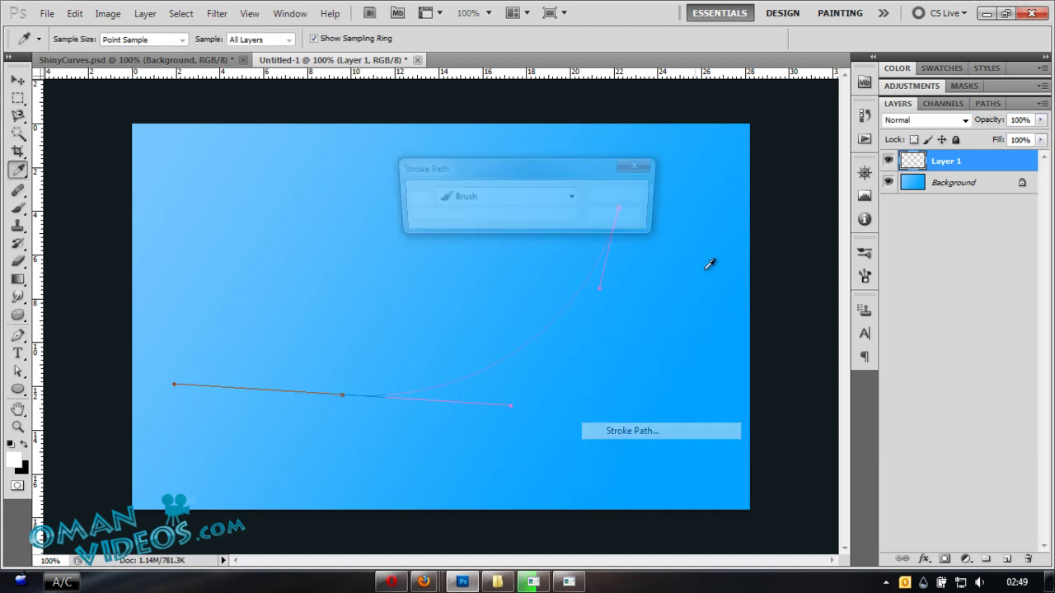
pyautogui.click(625, 198)
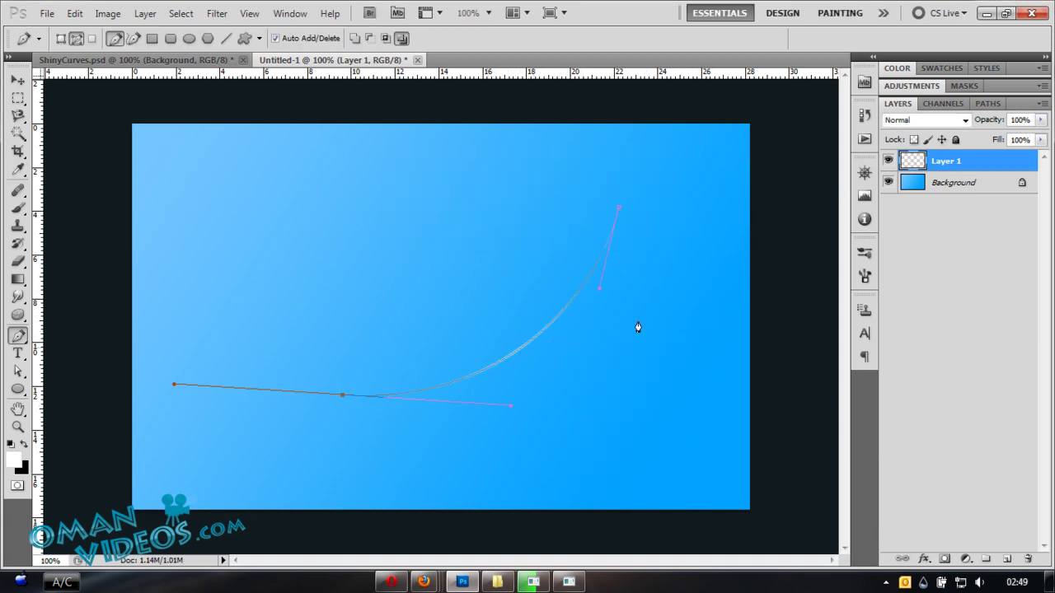
# - Save the curve's work path under the name mycurve
pyautogui.click(991, 105)
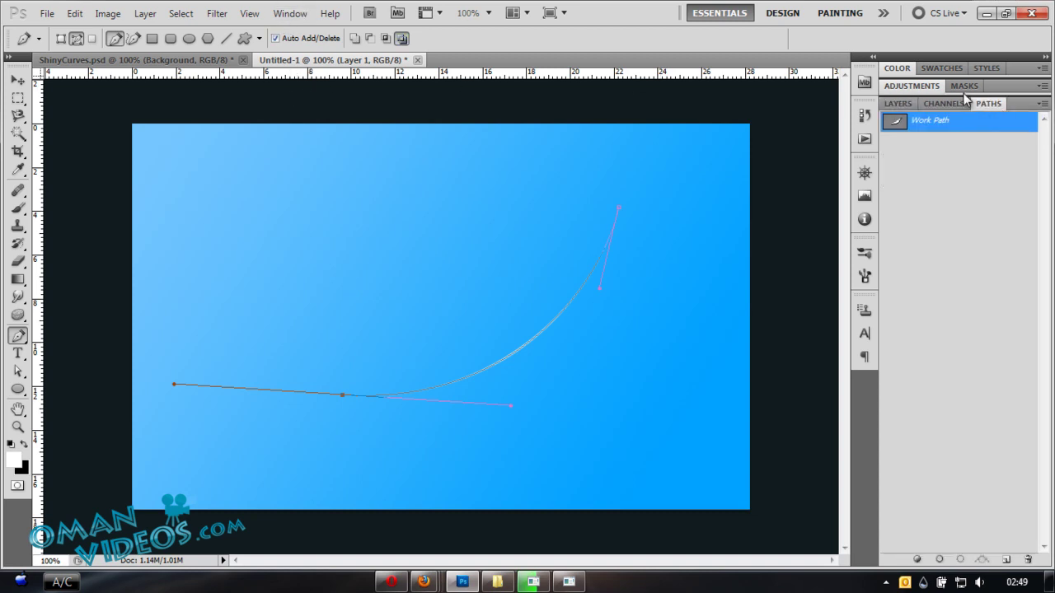
pyautogui.click(289, 14)
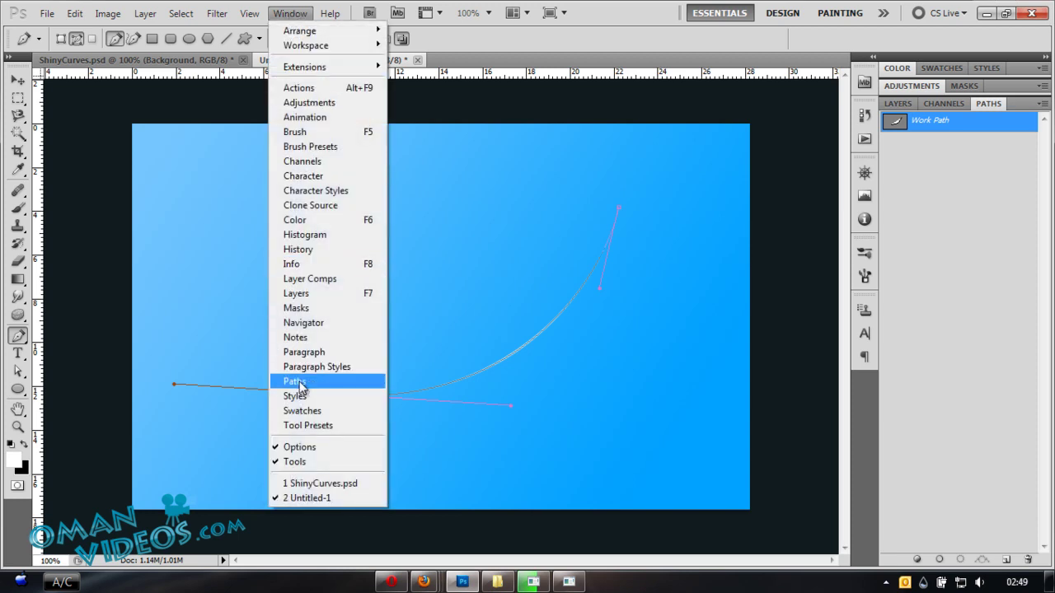
pyautogui.click(946, 126)
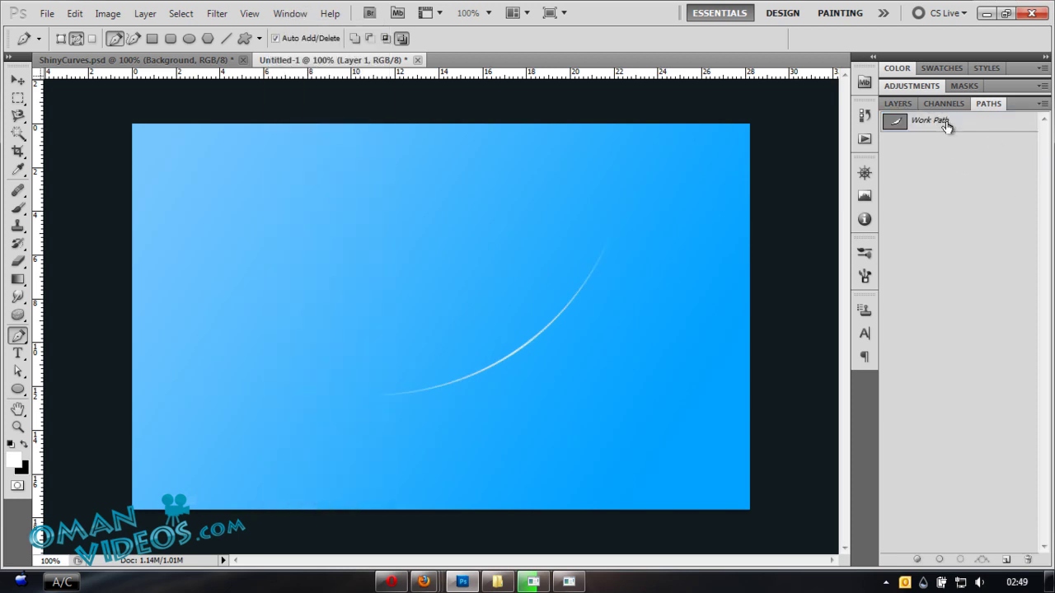
pyautogui.click(898, 125)
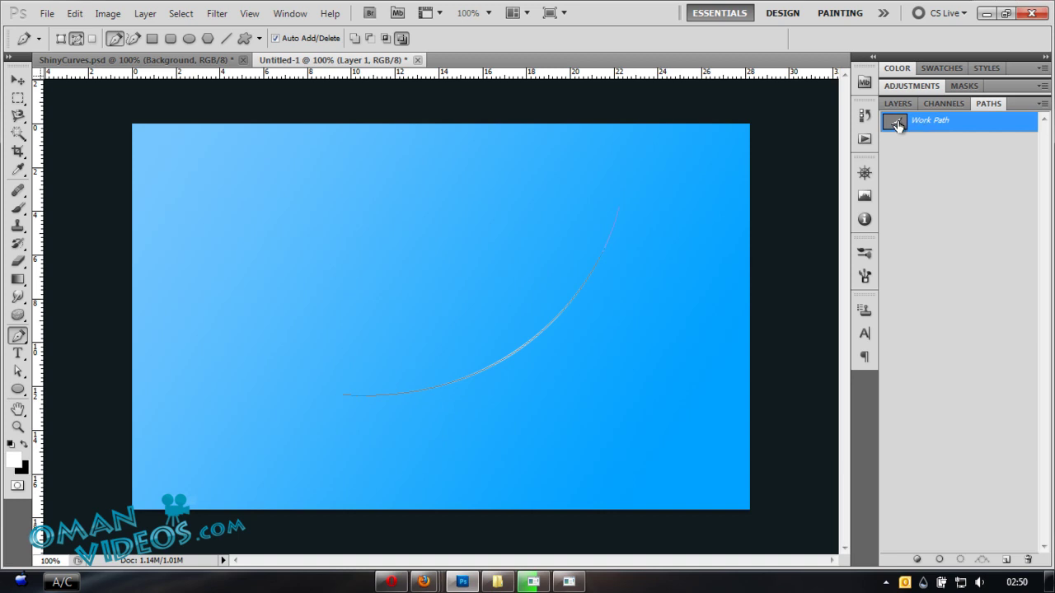
pyautogui.doubleClick(897, 126)
pyautogui.write('c')
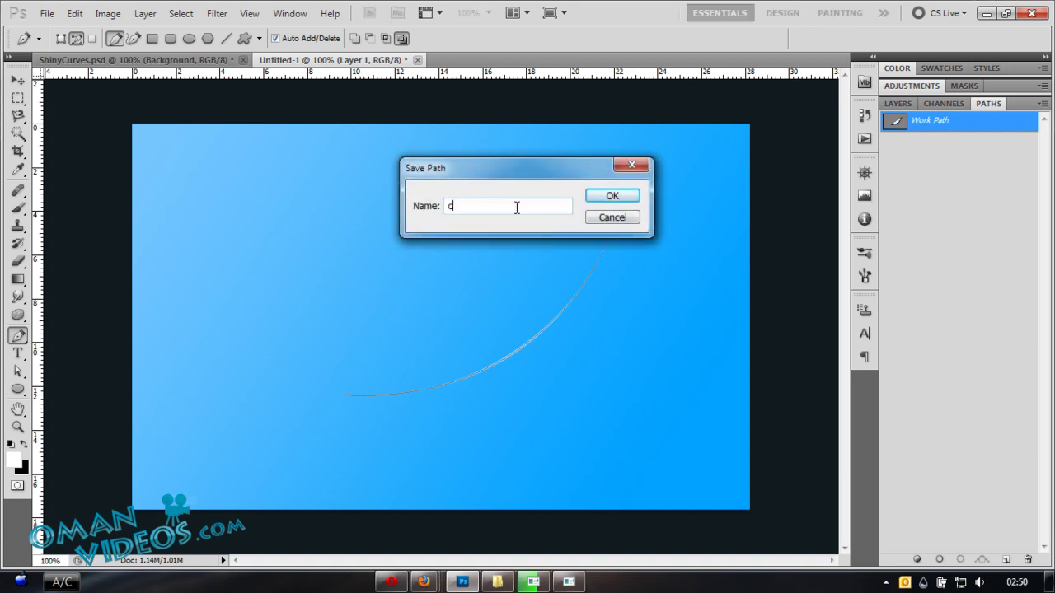
pyautogui.write('ycurve')
pyautogui.press('Return')
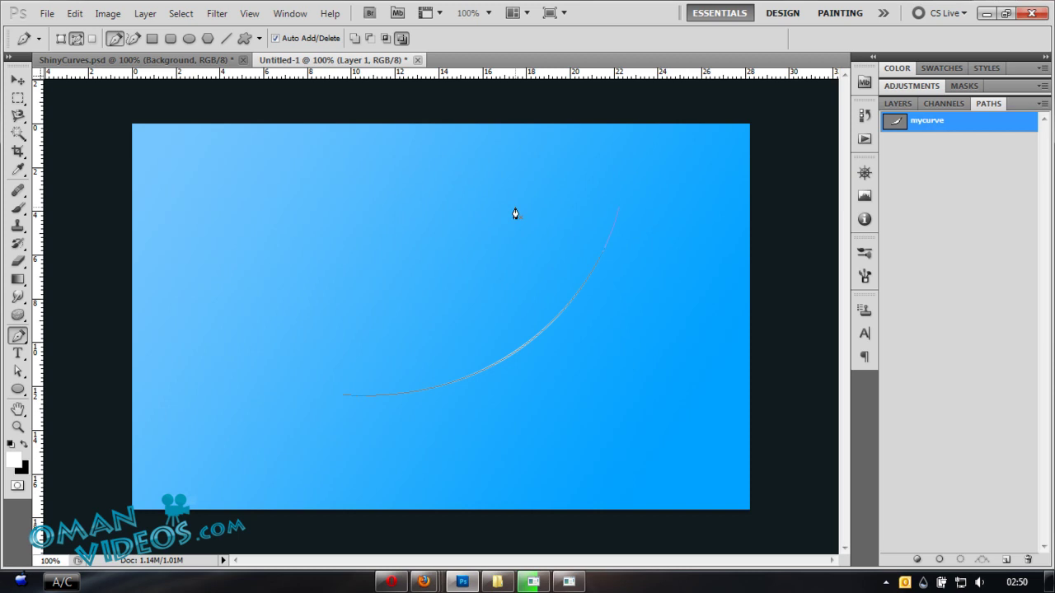
# - Add a new layer above Layer 1 and extend the curve with the Pen tool into a closed, rounded egg-shaped path
pyautogui.click(899, 104)
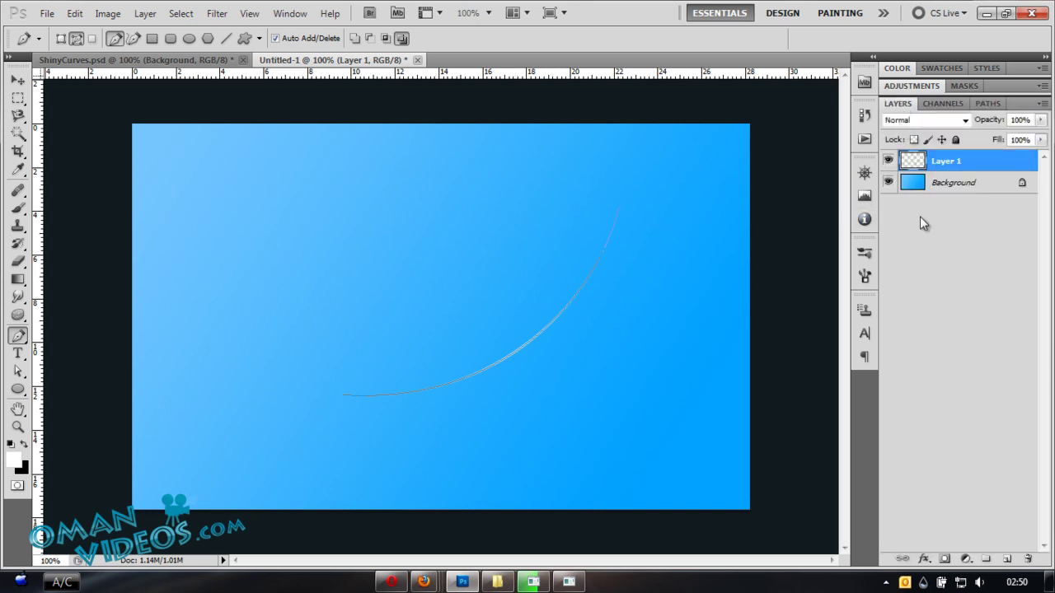
pyautogui.click(1007, 559)
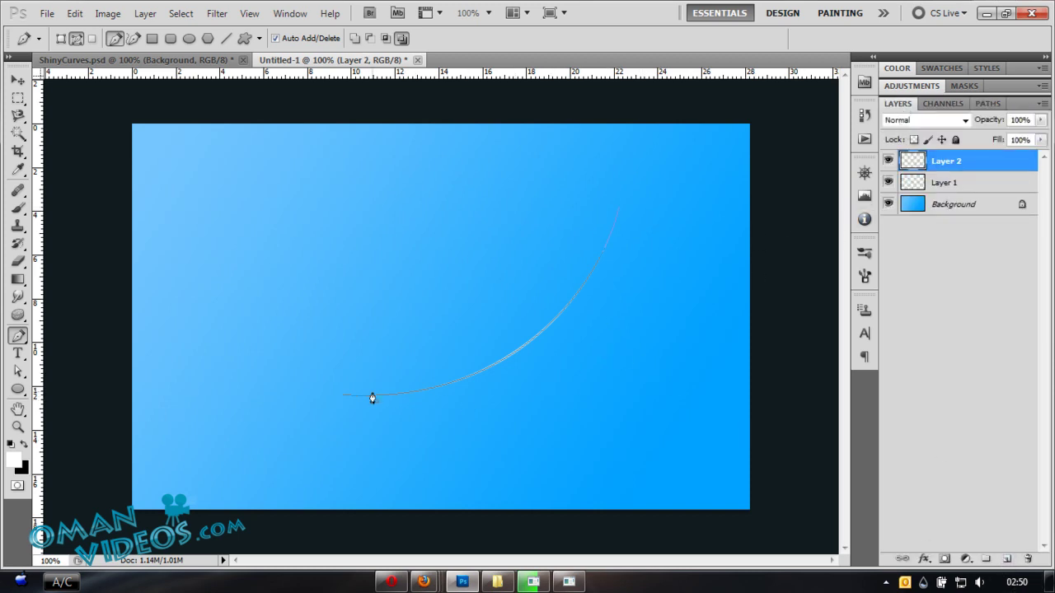
pyautogui.click(343, 402)
pyautogui.moveTo(334, 177); pyautogui.dragTo(540, 152)
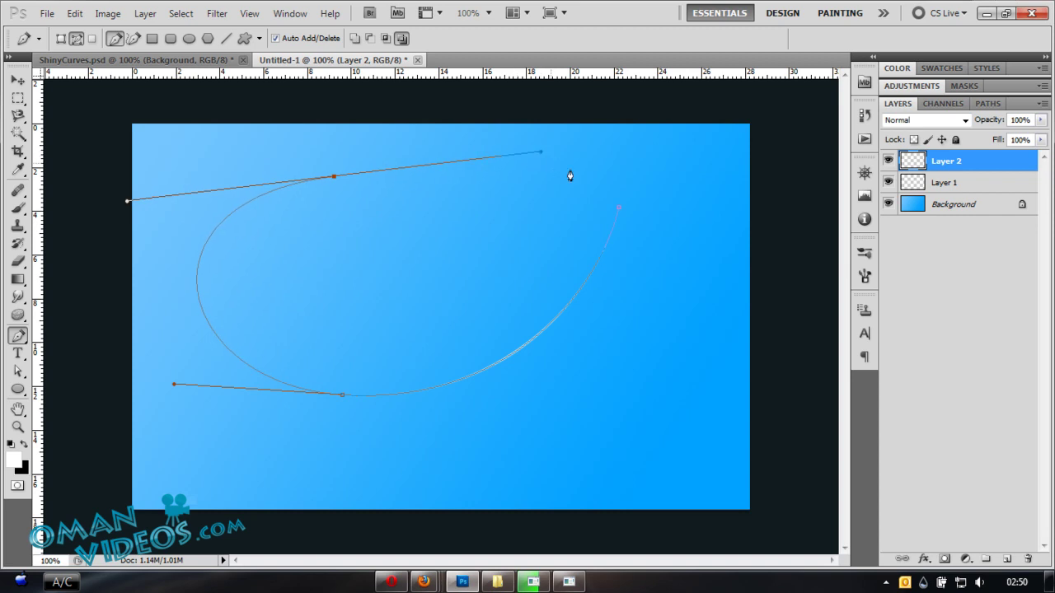
pyautogui.click(619, 210)
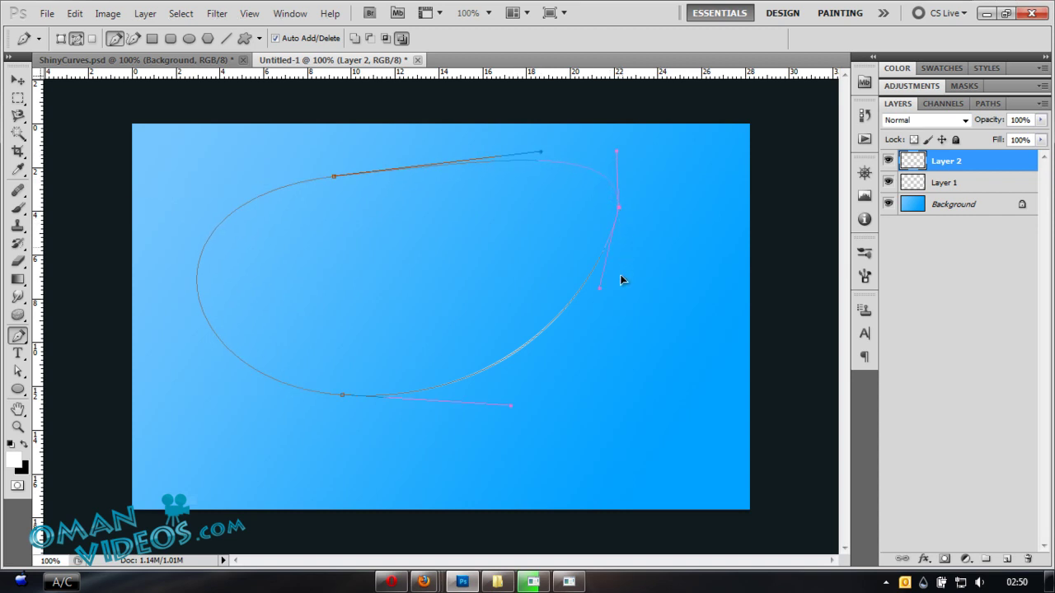
pyautogui.keyDown('ctrl'); pyautogui.click(569, 293); pyautogui.keyUp('ctrl')
# - Make a new anti-aliased selection from the closed path with a feather radius of 0 pixels
pyautogui.rightClick(475, 328)
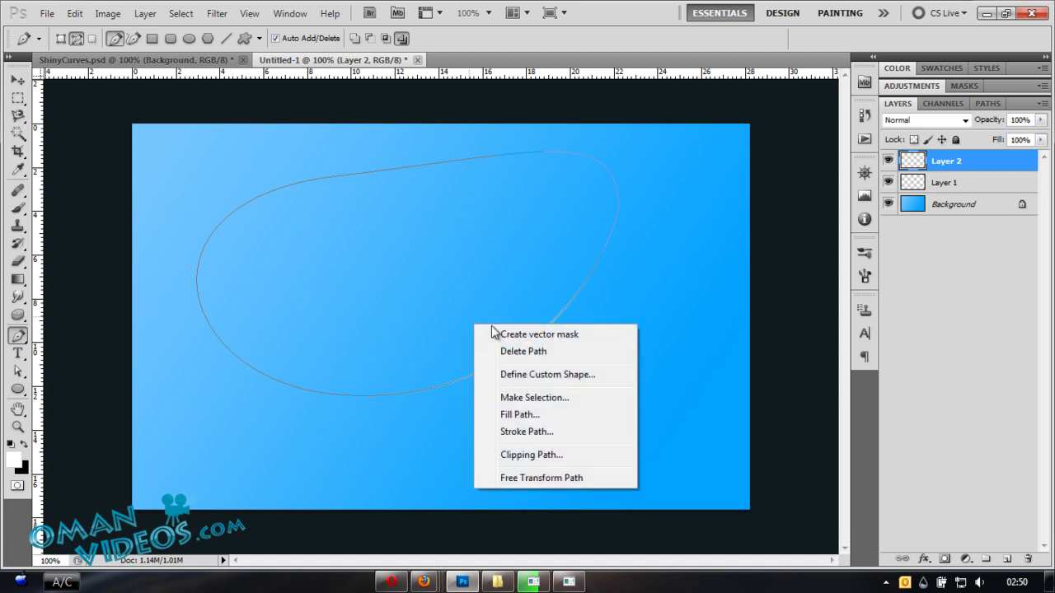
pyautogui.click(567, 400)
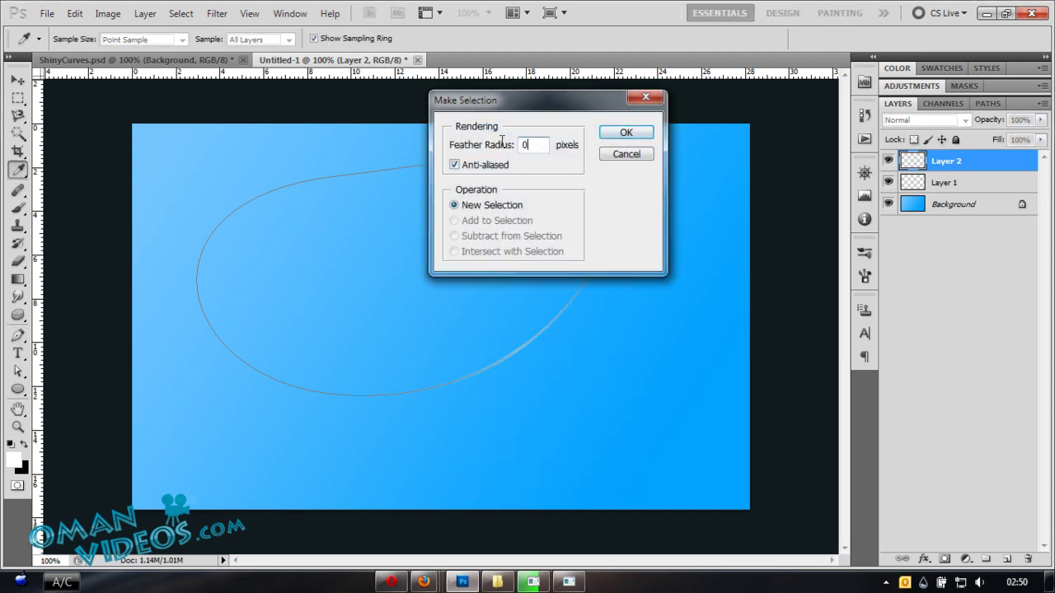
pyautogui.click(628, 132)
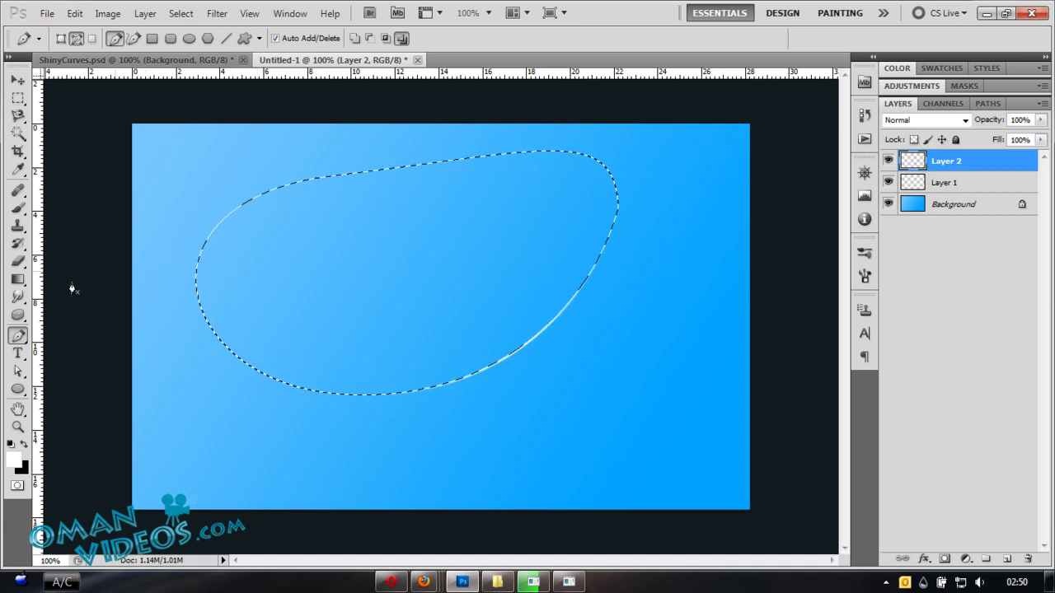
# - Set the Gradient tool to the white-to-transparent gradient preset
pyautogui.click(18, 281)
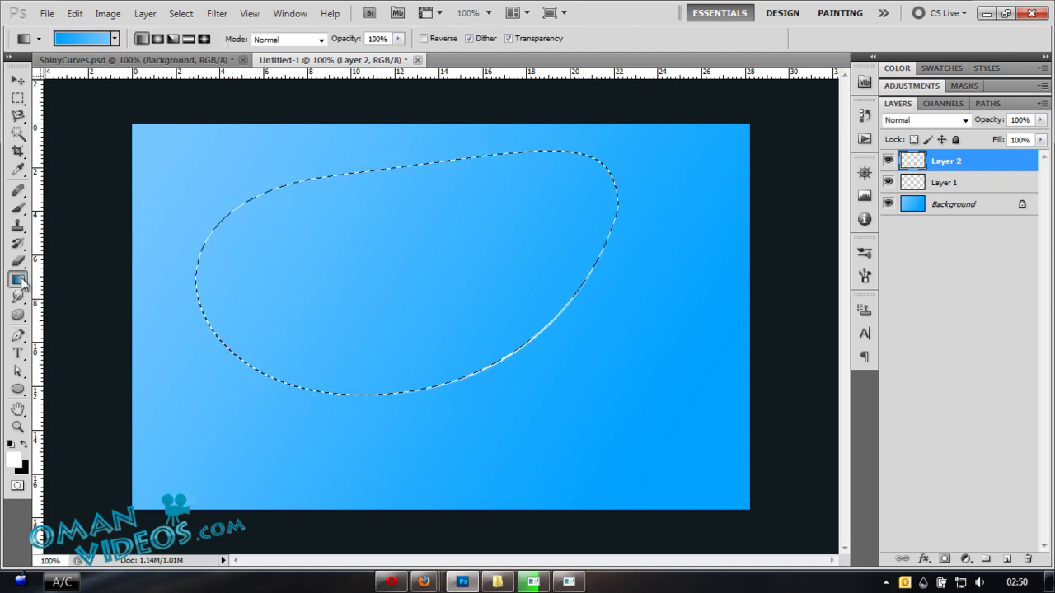
pyautogui.rightClick(368, 237)
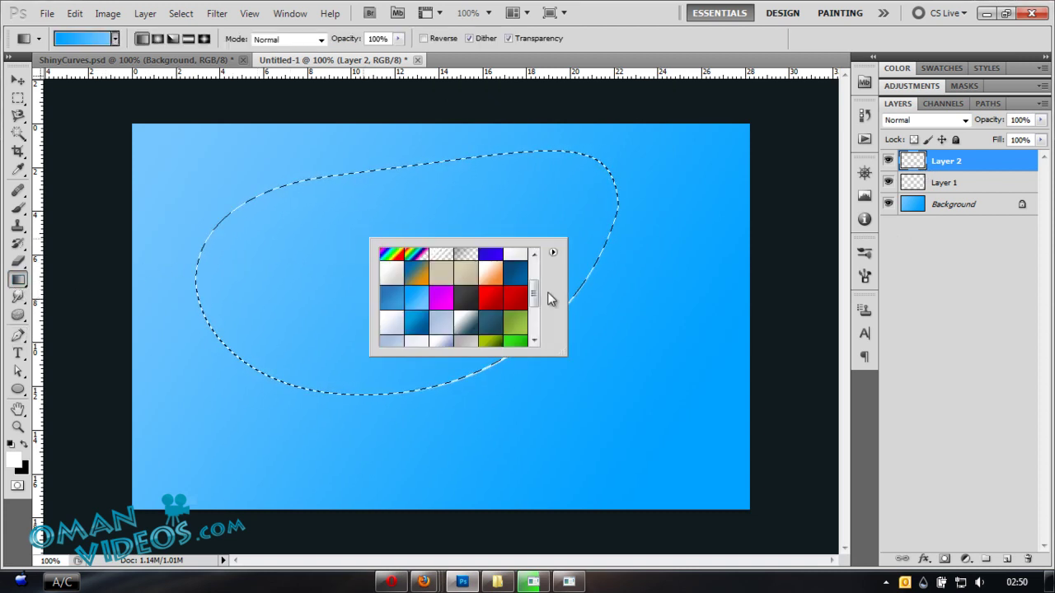
pyautogui.moveTo(534, 300); pyautogui.dragTo(534, 272)
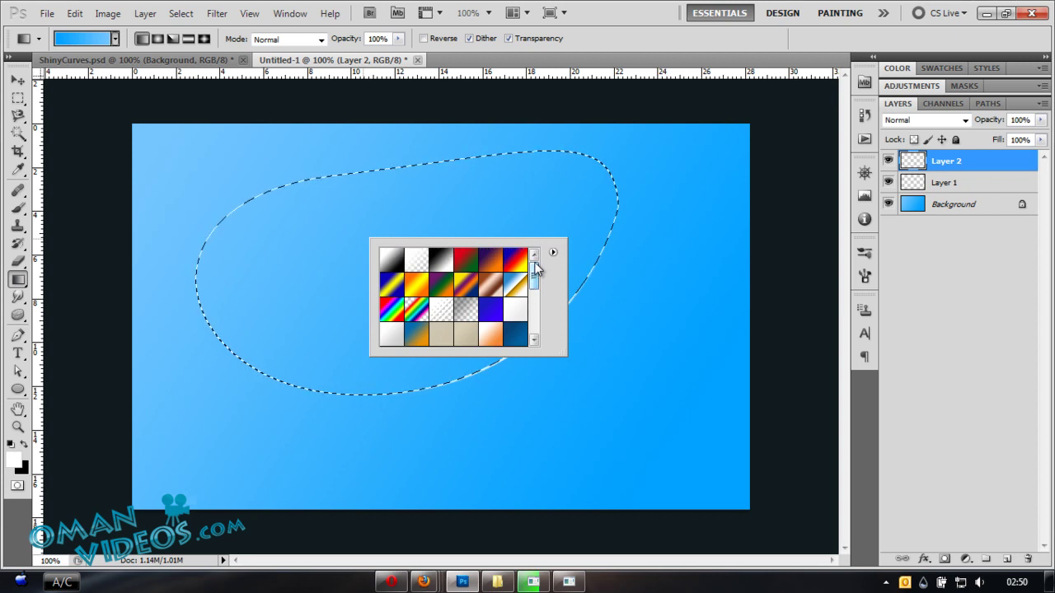
pyautogui.click(417, 260)
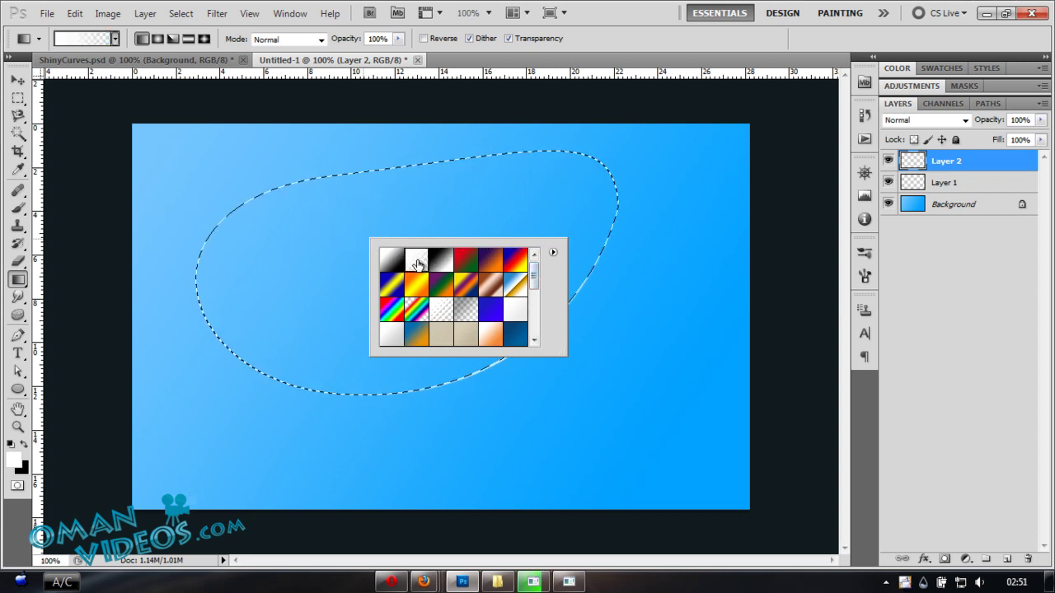
pyautogui.click(596, 52)
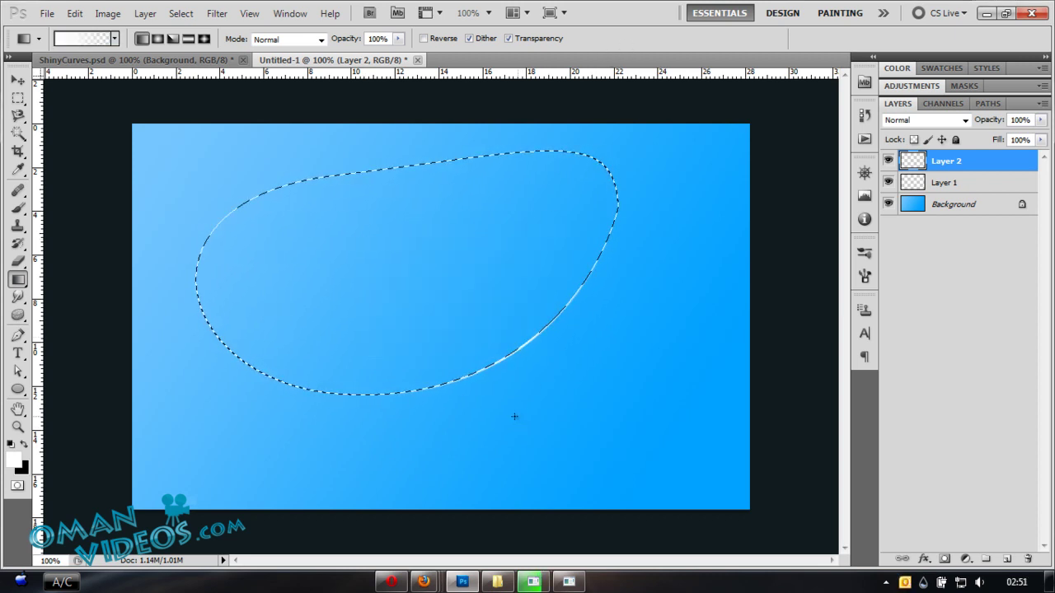
# - Draw the white-to-transparent gradient on Layer 2 from the selection's lower-right edge up into the shape, and redraw it to refine the glow
pyautogui.moveTo(509, 417); pyautogui.dragTo(465, 313)
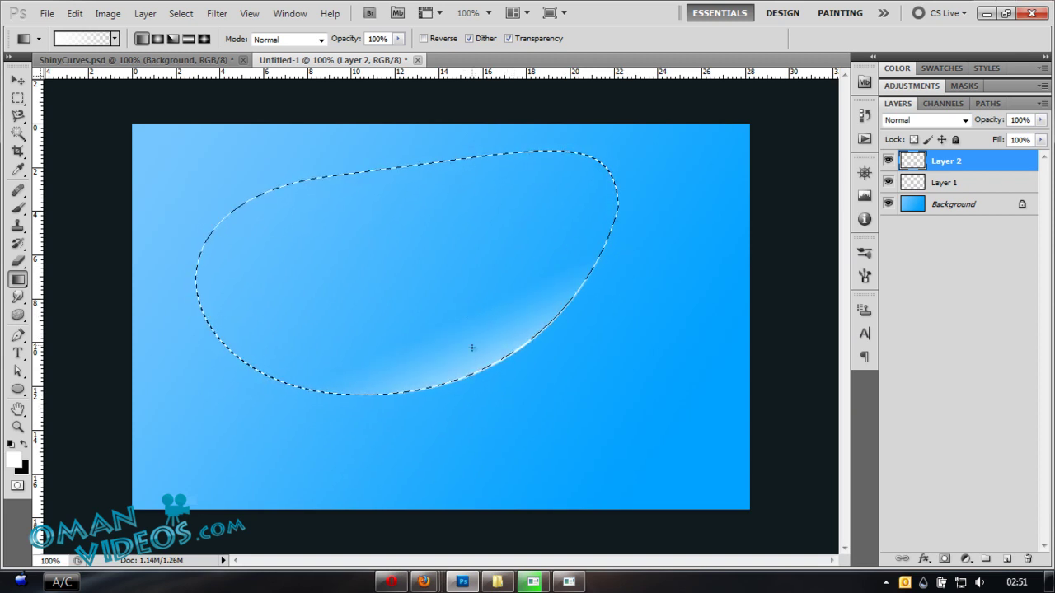
pyautogui.hotkey('ctrl', 'd')
pyautogui.hotkey('ctrl', 'shift', 'd')
pyautogui.moveTo(483, 328); pyautogui.dragTo(471, 309)
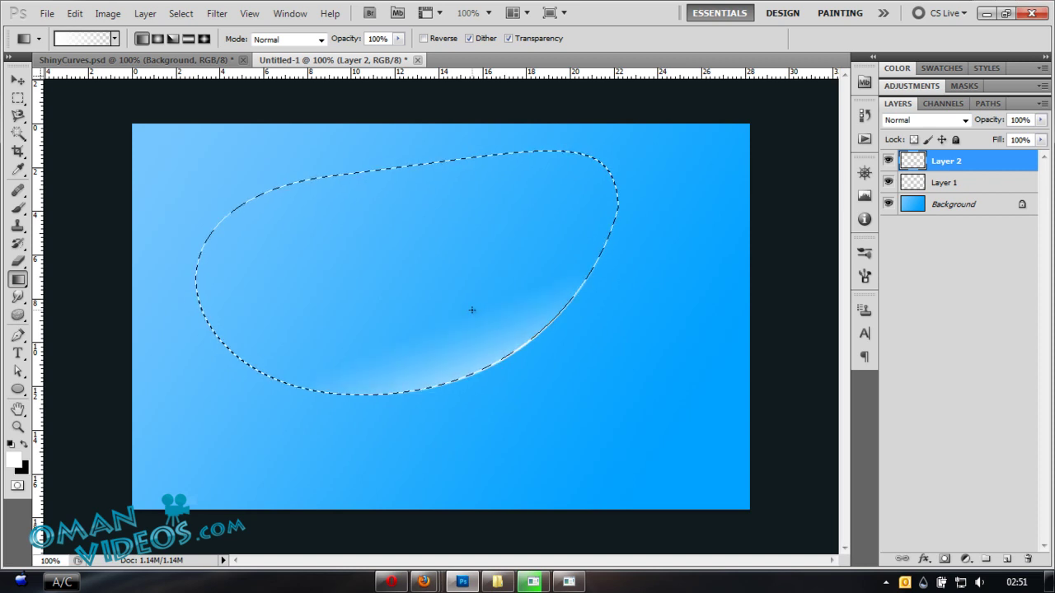
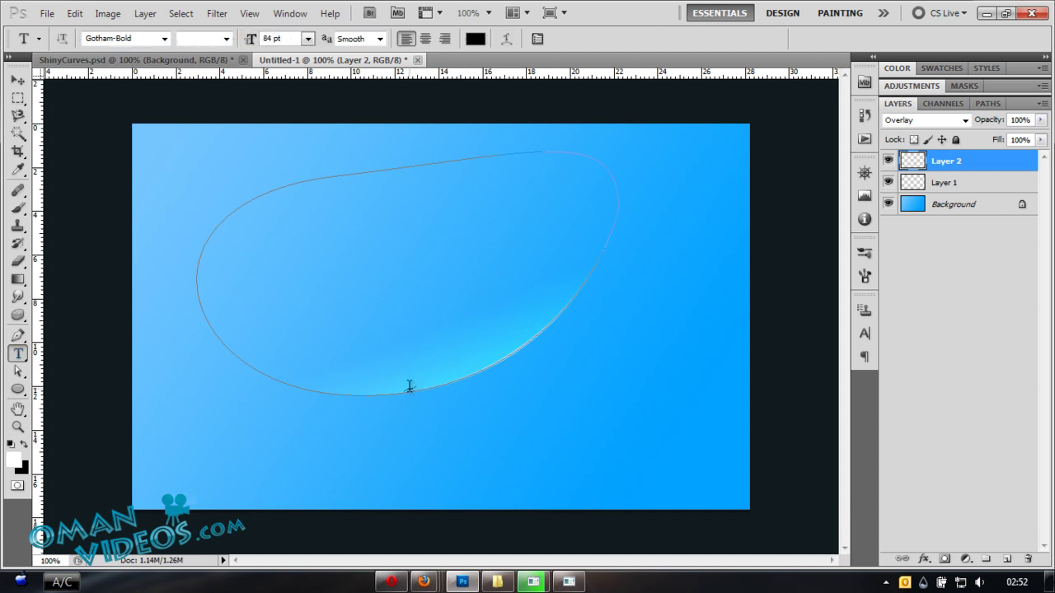
# - Start path text on the lower edge of the closed curve, try the letters JP, and clear them
pyautogui.click(410, 389)
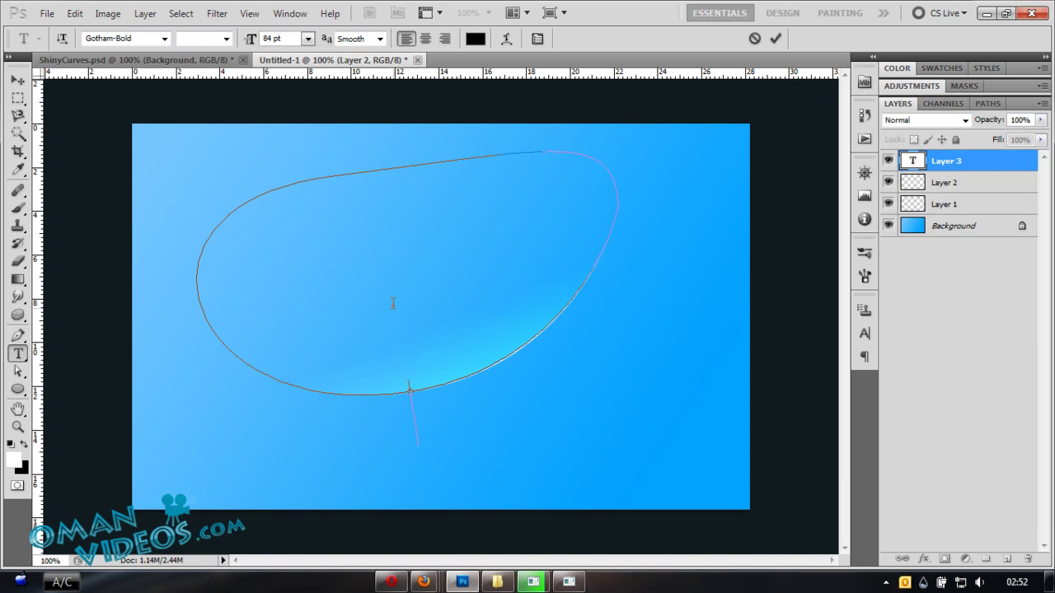
pyautogui.write('JP')
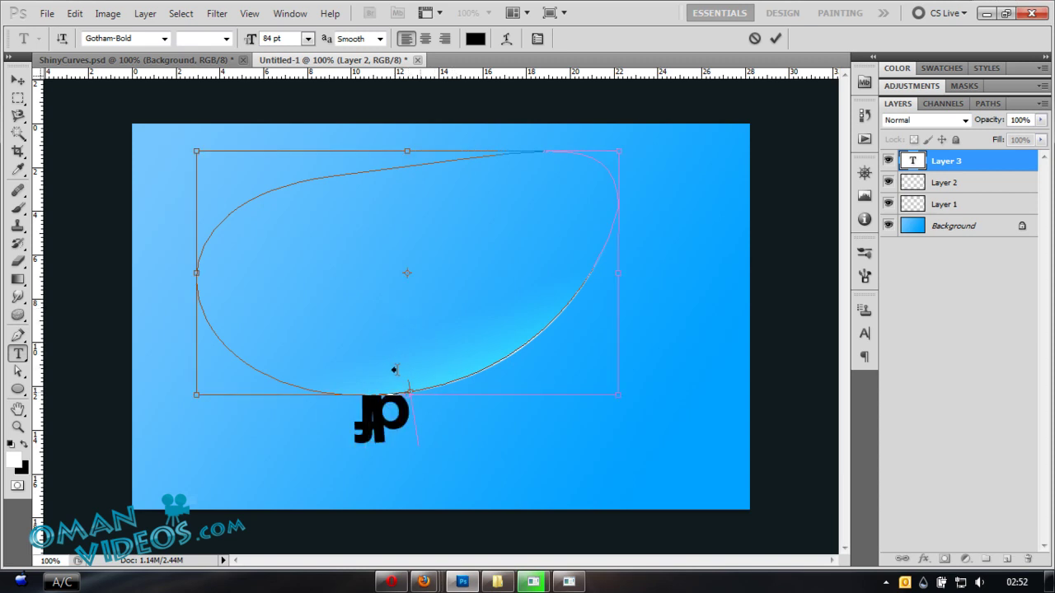
pyautogui.press('BackSpace')
pyautogui.press('BackSpace')
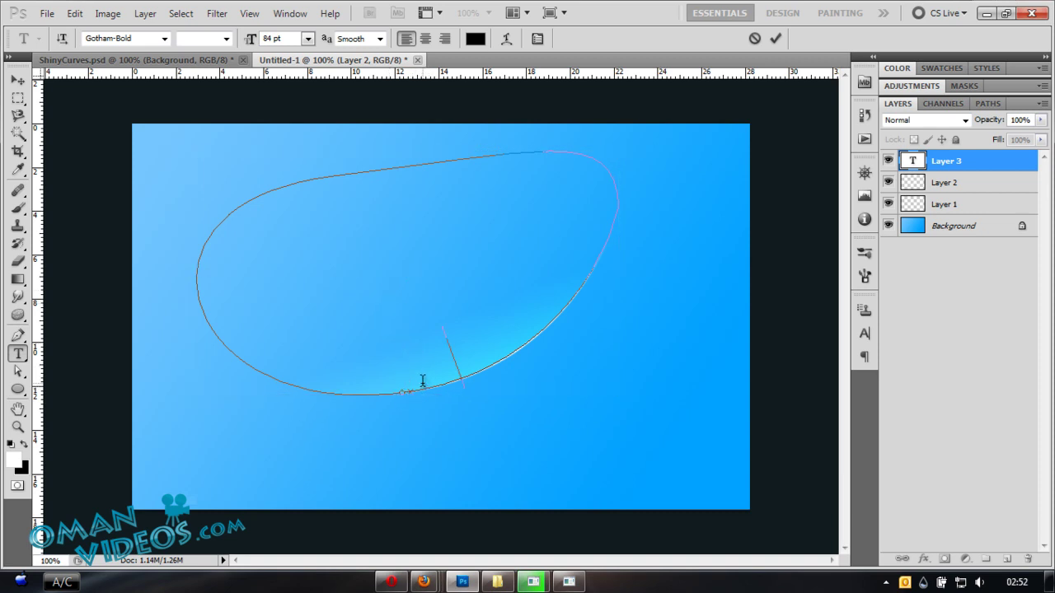
# - Try a few letters inside the curve, replace them with the text shinycurve, and commit the text
pyautogui.write('sol')
pyautogui.hotkey('ctrl', 'a')
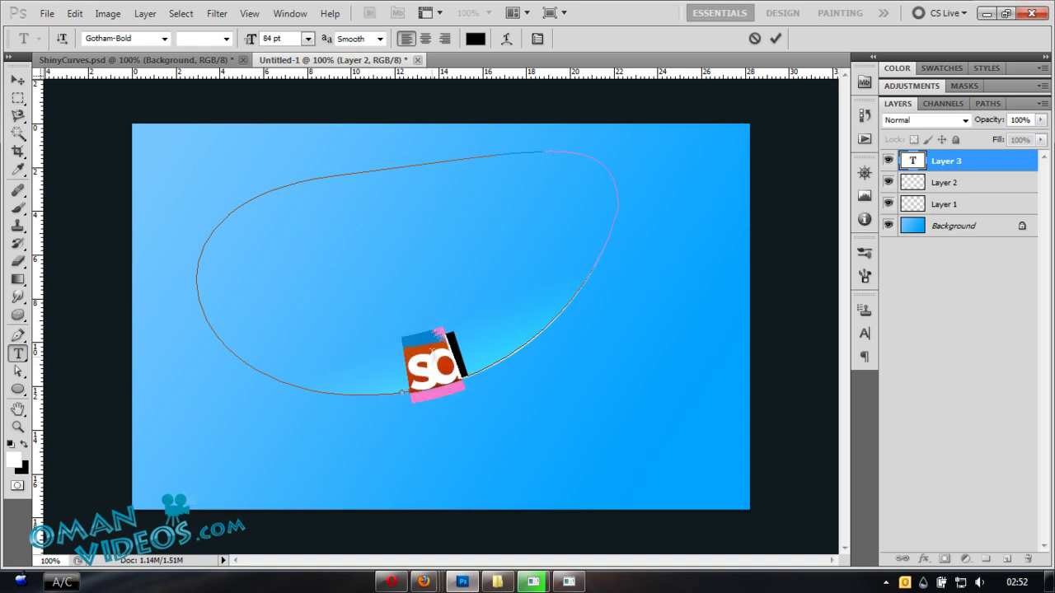
pyautogui.write('ou')
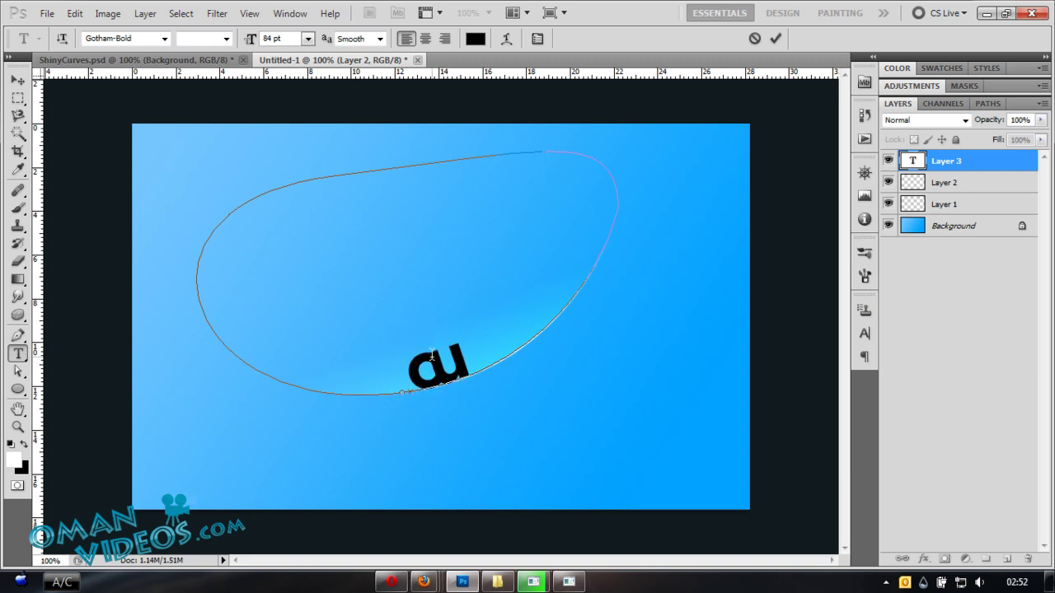
pyautogui.hotkey('ctrl', 'a')
pyautogui.write('shiny')
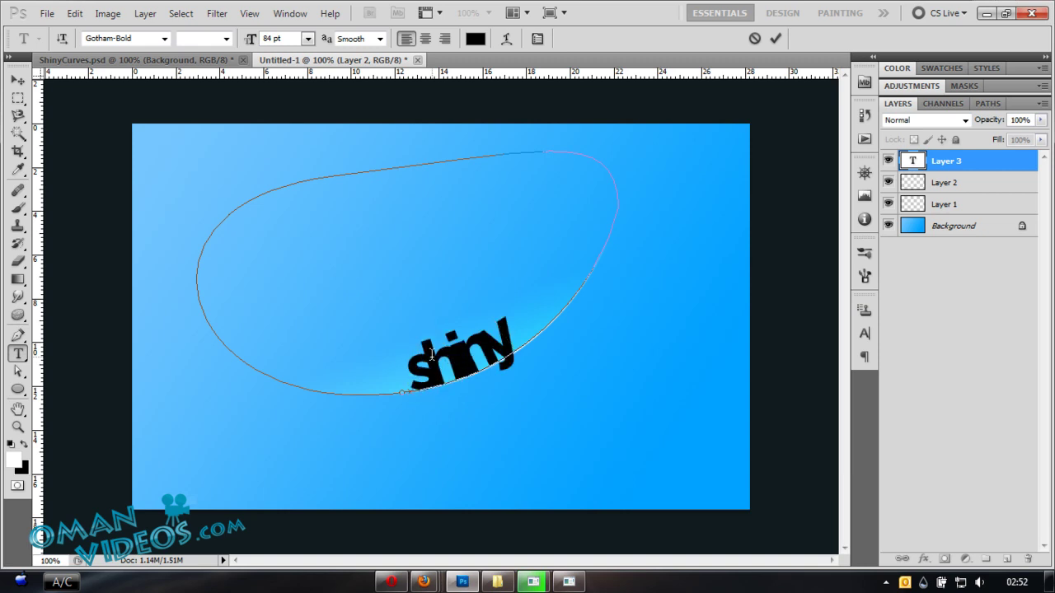
pyautogui.write('curve')
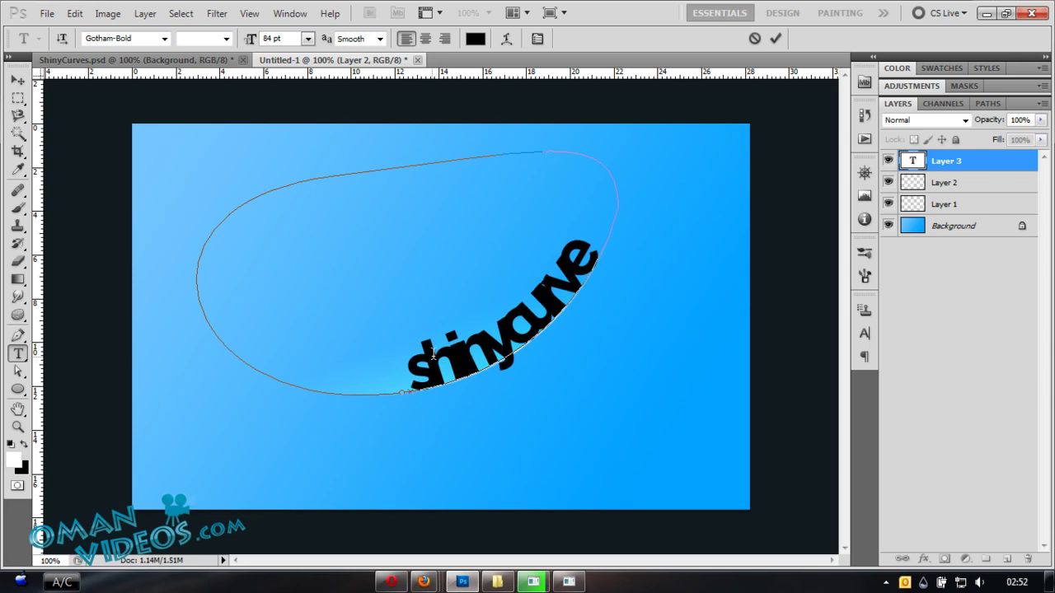
pyautogui.hotkey('ctrl', 'Return')
pyautogui.hotkey('ctrl', 'shift', 's')
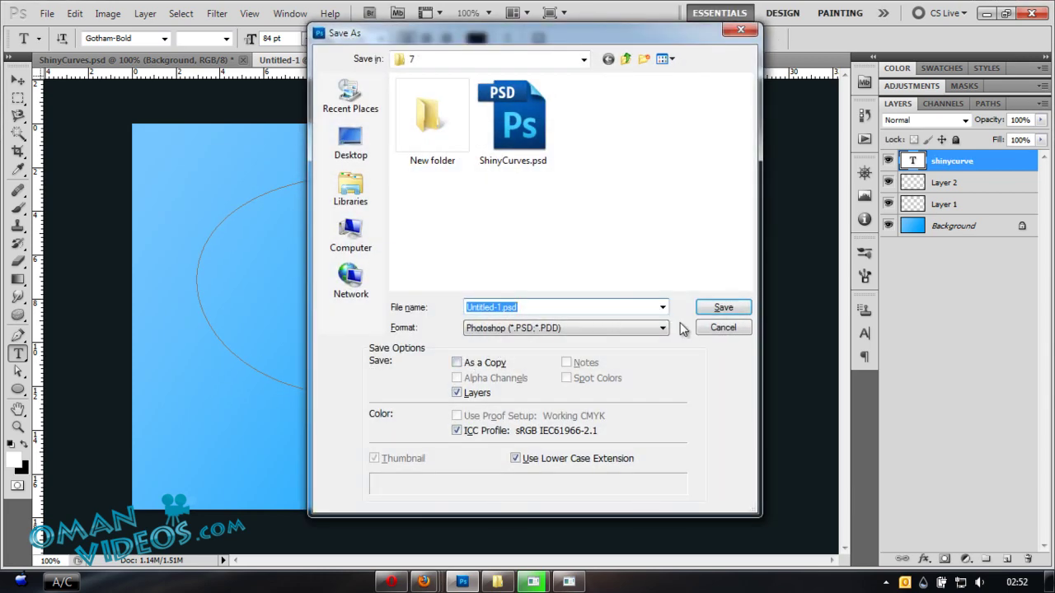
pyautogui.click(722, 327)
# - Select all of the shinycurve text and widen its letter spacing along the curve
pyautogui.click(517, 330)
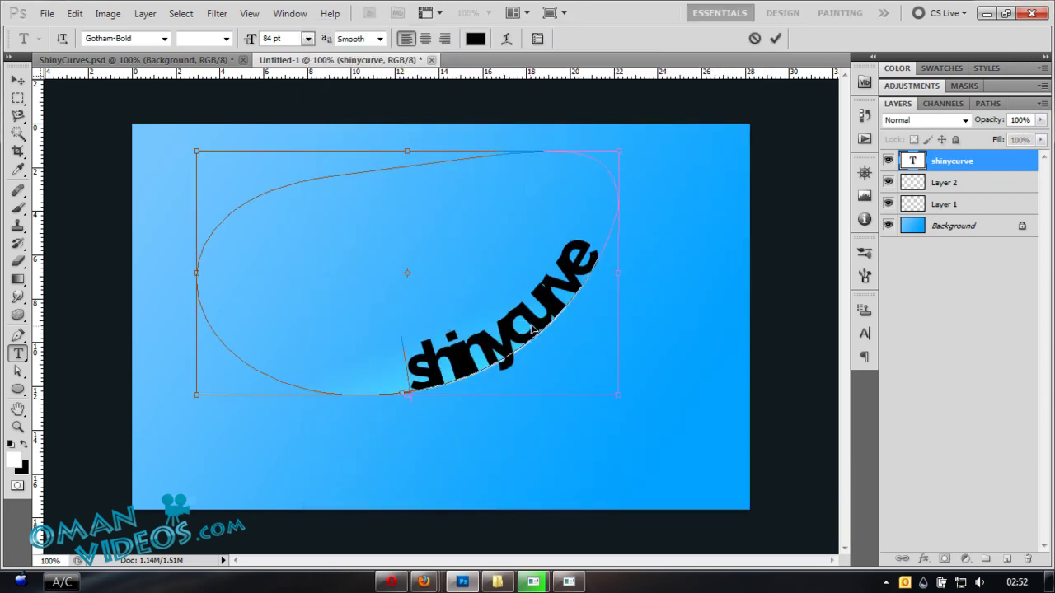
pyautogui.hotkey('ctrl', 'a')
pyautogui.hotkey('alt', 'Right')
pyautogui.hotkey('alt', 'Right')
pyautogui.hotkey('alt', 'Right')
pyautogui.hotkey('alt', 'Right')
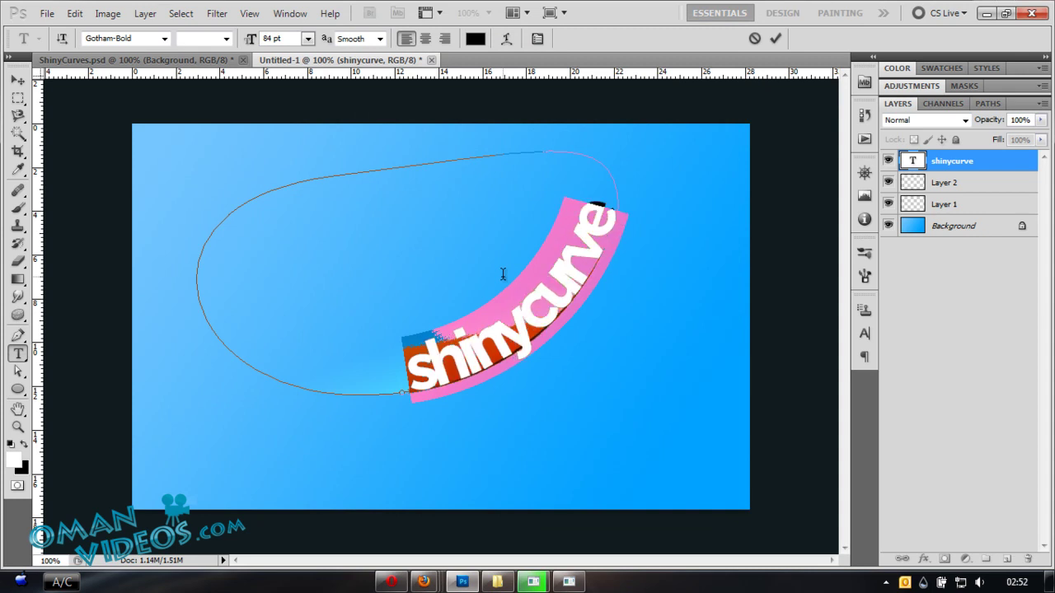
pyautogui.hotkey('alt', 'Right')
pyautogui.hotkey('alt', 'Right')
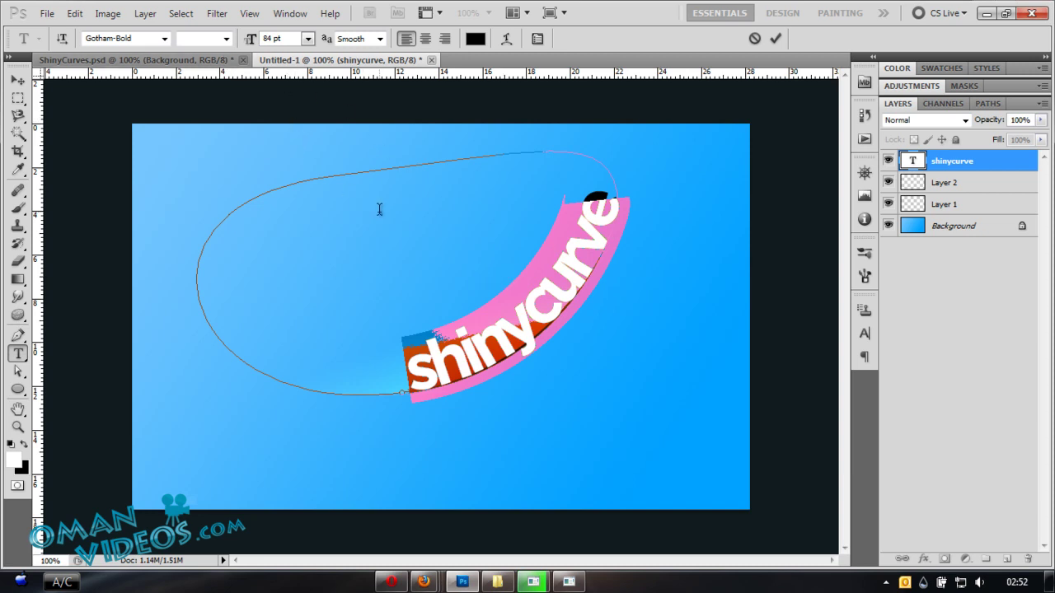
# - Set the shinycurve text size to 58 pt and change the word curve to the Gotham-Book font
pyautogui.moveTo(251, 39); pyautogui.dragTo(232, 41)
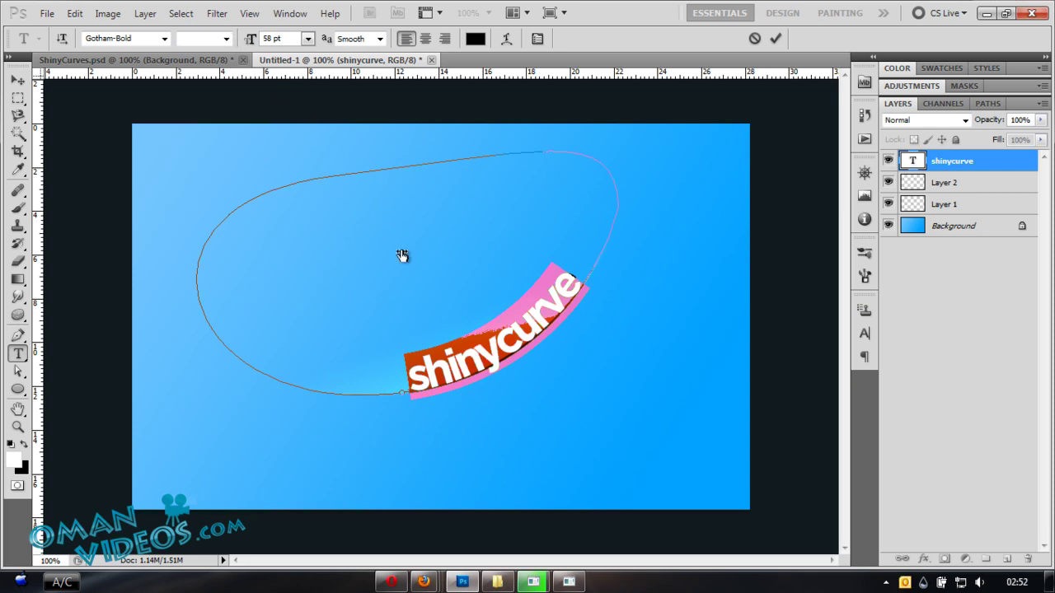
pyautogui.click(511, 351)
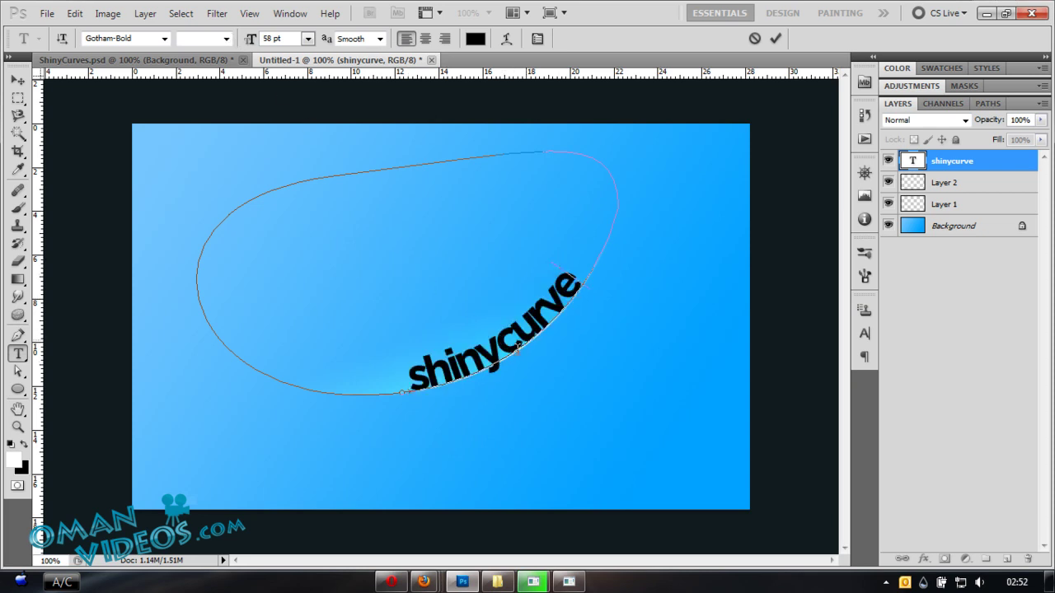
pyautogui.moveTo(582, 277); pyautogui.dragTo(482, 341)
pyautogui.click(124, 39)
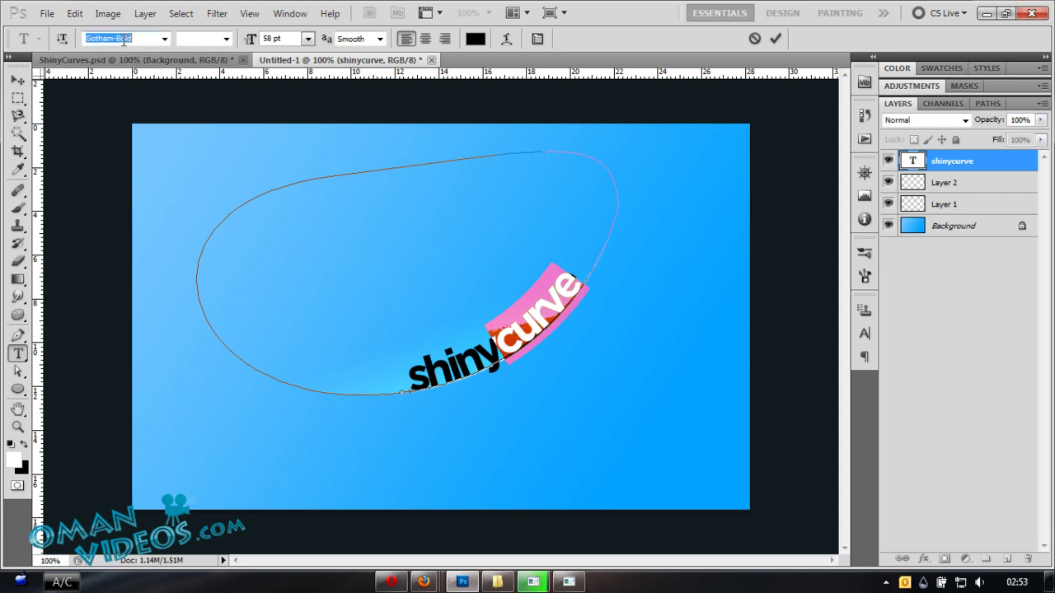
pyautogui.press('Up')
pyautogui.press('Down')
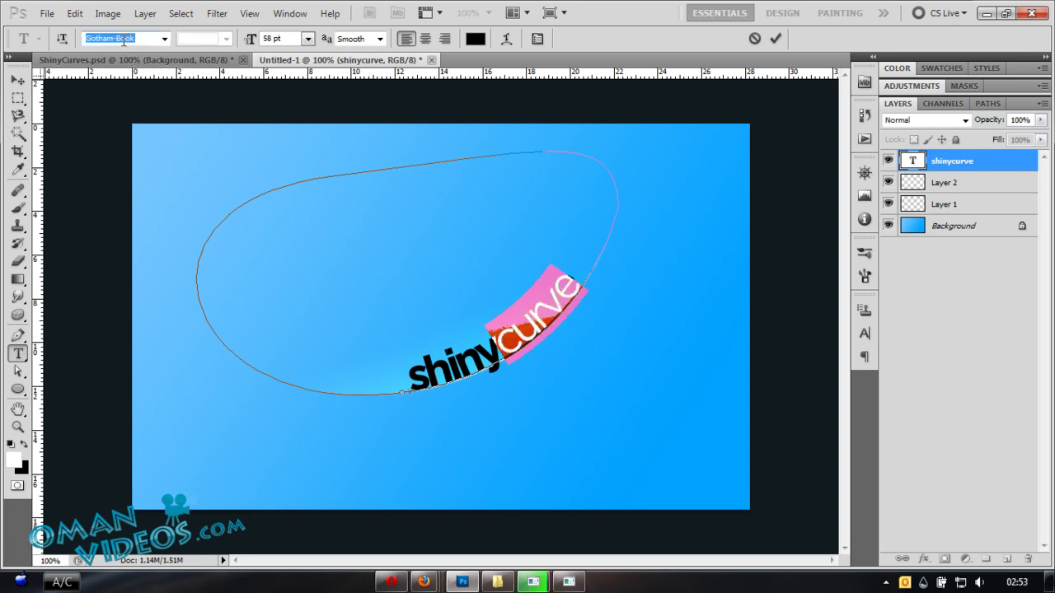
pyautogui.click(19, 80)
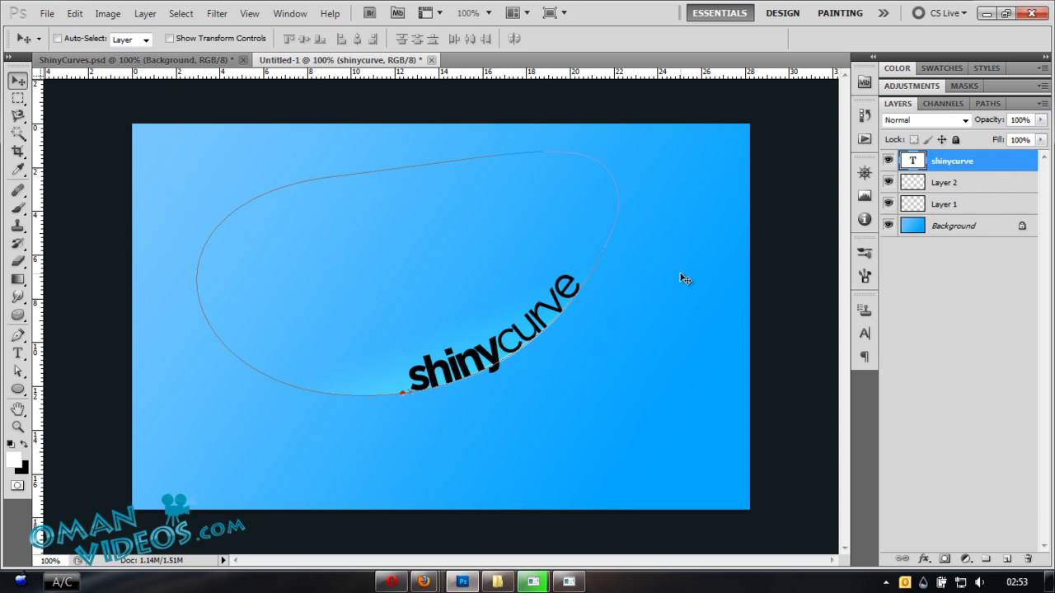
# - Add a Gradient Overlay to the shinycurve text layer using the light grey-to-white gradient preset
pyautogui.click(971, 185)
pyautogui.click(996, 168)
pyautogui.doubleClick(1020, 164)
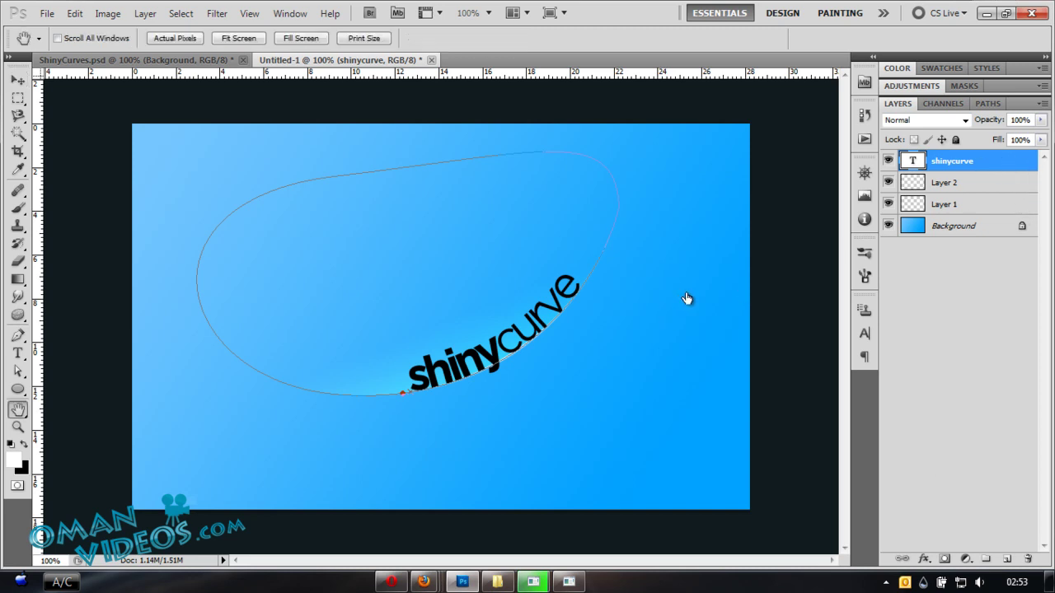
pyautogui.moveTo(567, 230); pyautogui.dragTo(728, 178)
pyautogui.click(604, 393)
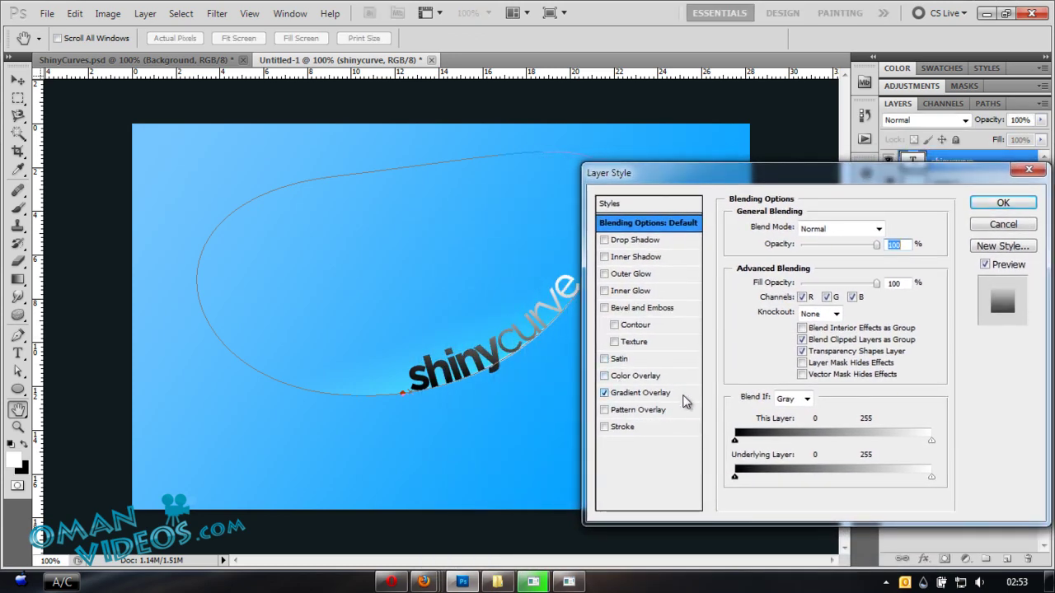
pyautogui.click(685, 401)
pyautogui.click(873, 261)
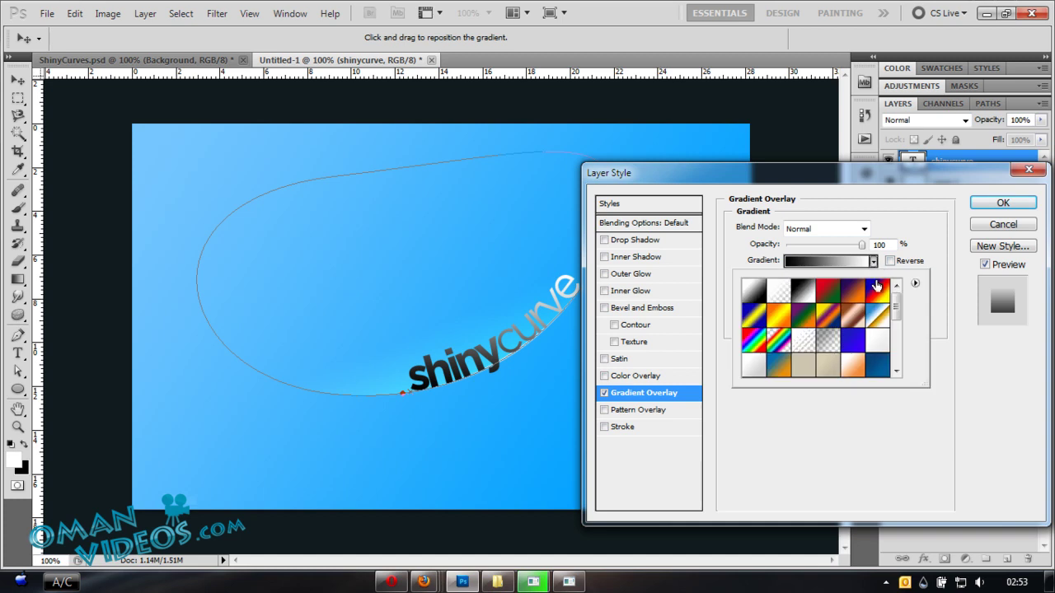
pyautogui.scroll(-2, 812, 330)
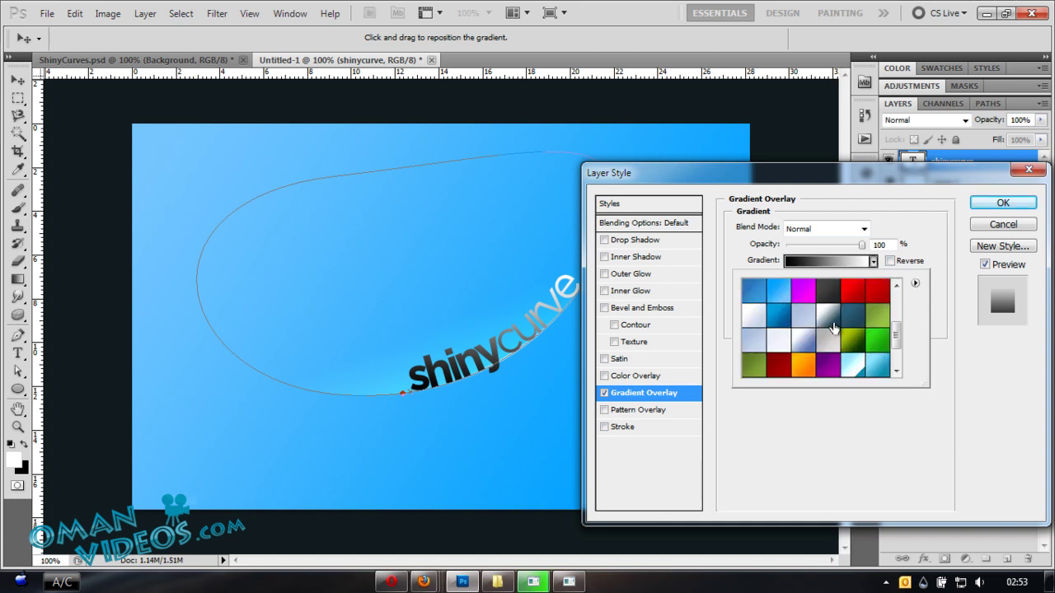
pyautogui.click(749, 312)
pyautogui.scroll(-1, 852, 337)
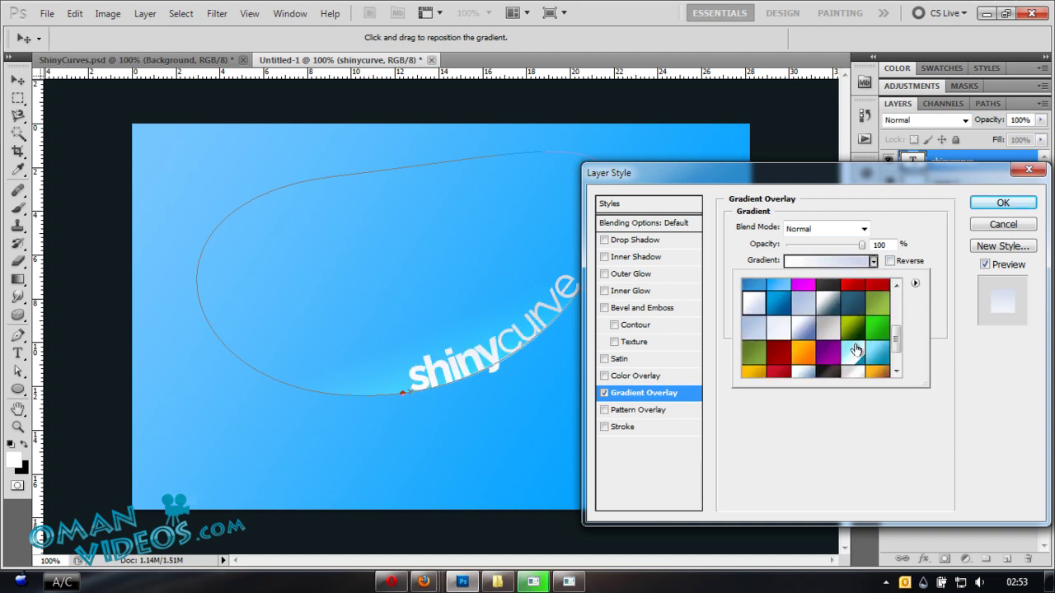
pyautogui.click(858, 377)
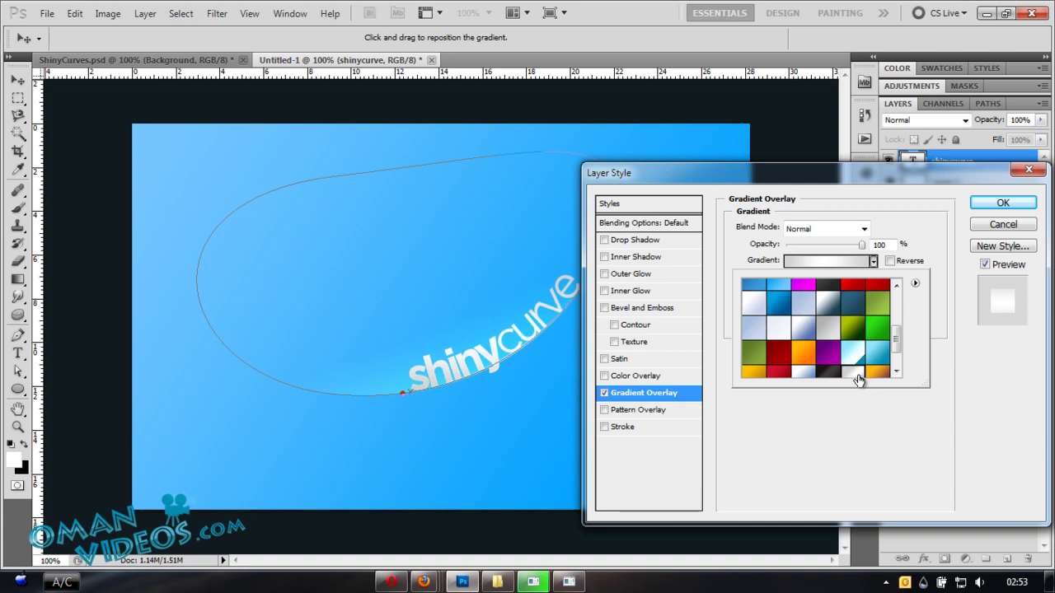
# - Add a Drop Shadow to the shinycurve text with distance 1 px, size 1 px and opacity about 29%
pyautogui.click(606, 241)
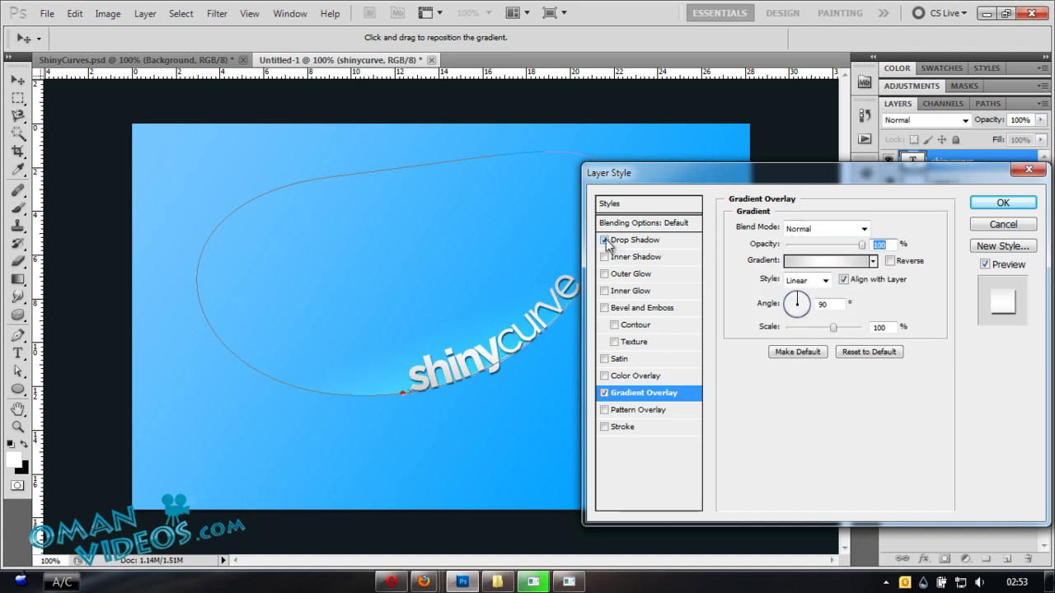
pyautogui.click(664, 241)
pyautogui.doubleClick(880, 246)
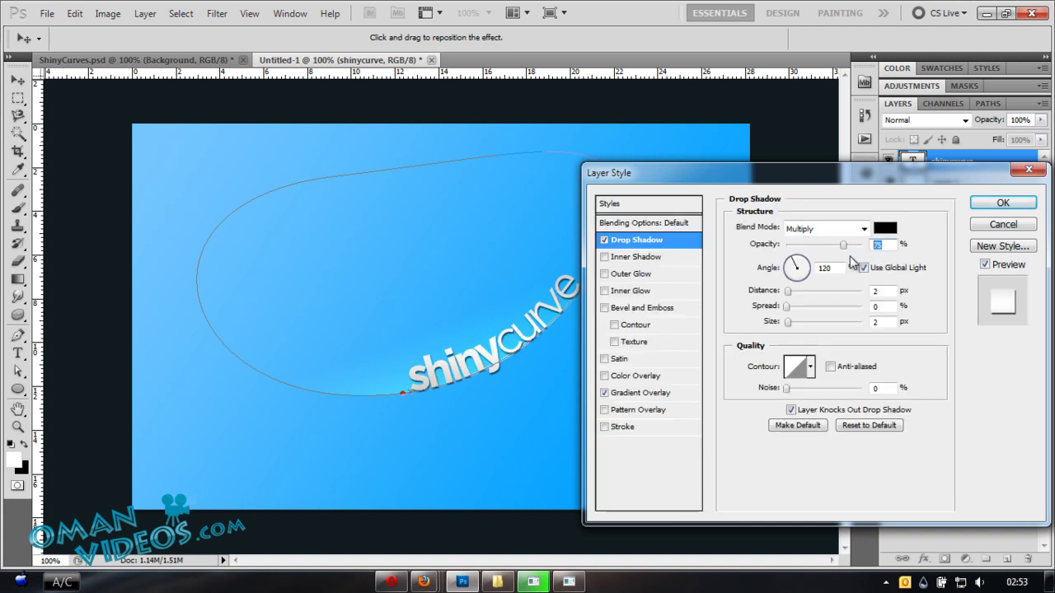
pyautogui.write('40')
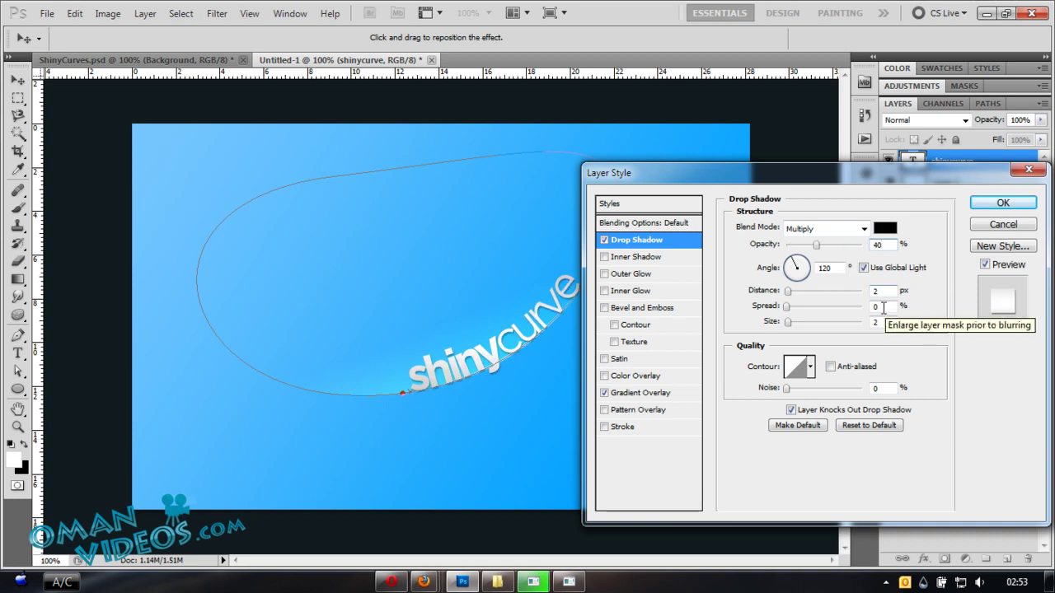
pyautogui.press('Tab')
pyautogui.press('Tab')
pyautogui.write('1')
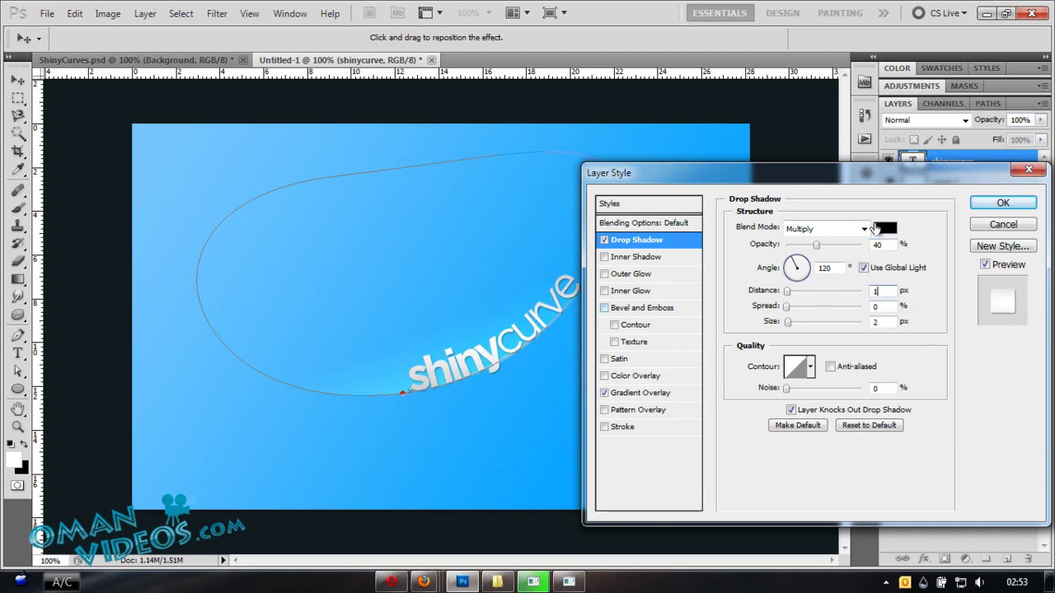
pyautogui.press('Tab')
pyautogui.press('Tab')
pyautogui.write('1')
pyautogui.moveTo(816, 244); pyautogui.dragTo(808, 246)
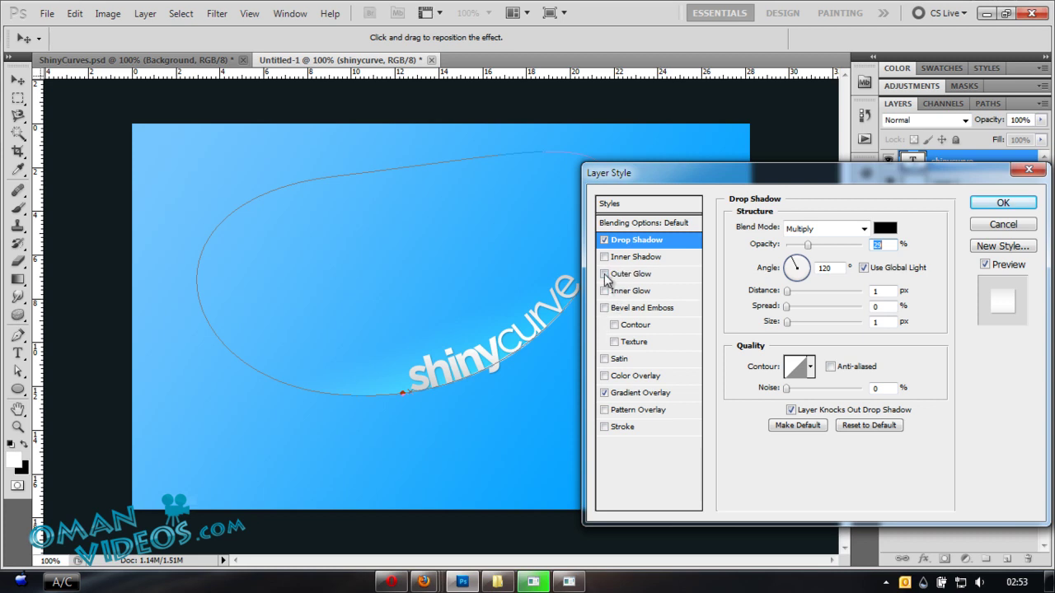
# - Add an Outer Glow to the text in Overlay mode with opacity 16% and size 6 px, and apply the layer style
pyautogui.click(605, 274)
pyautogui.click(849, 229)
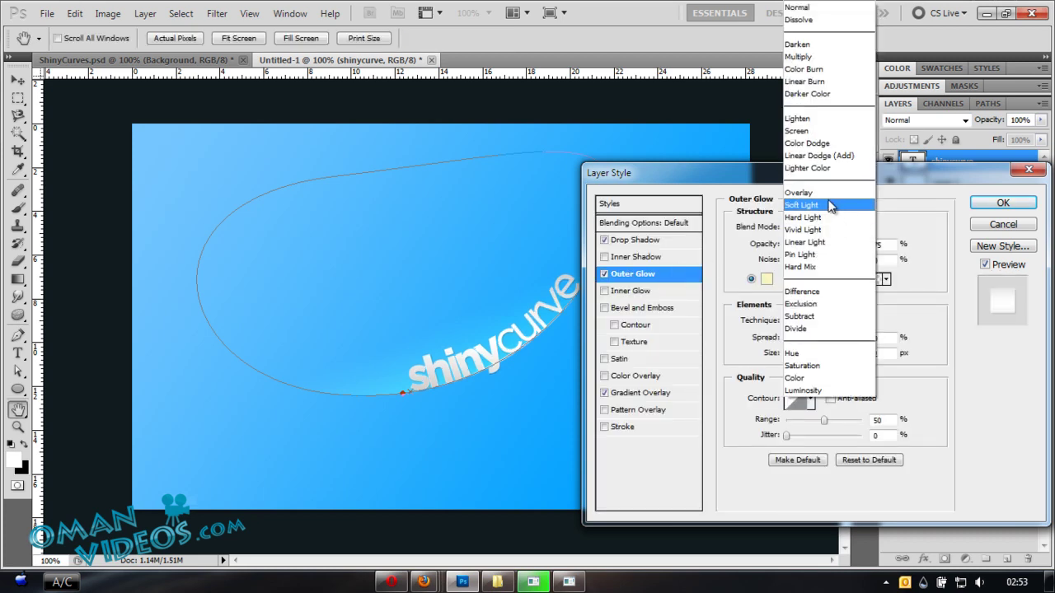
pyautogui.click(819, 196)
pyautogui.doubleClick(880, 245)
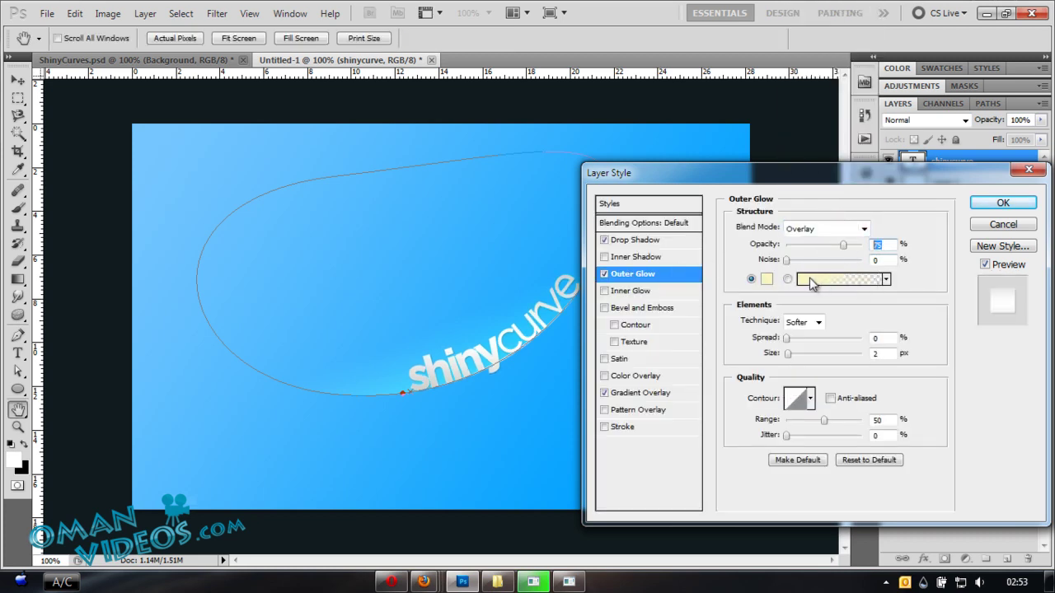
pyautogui.write('40')
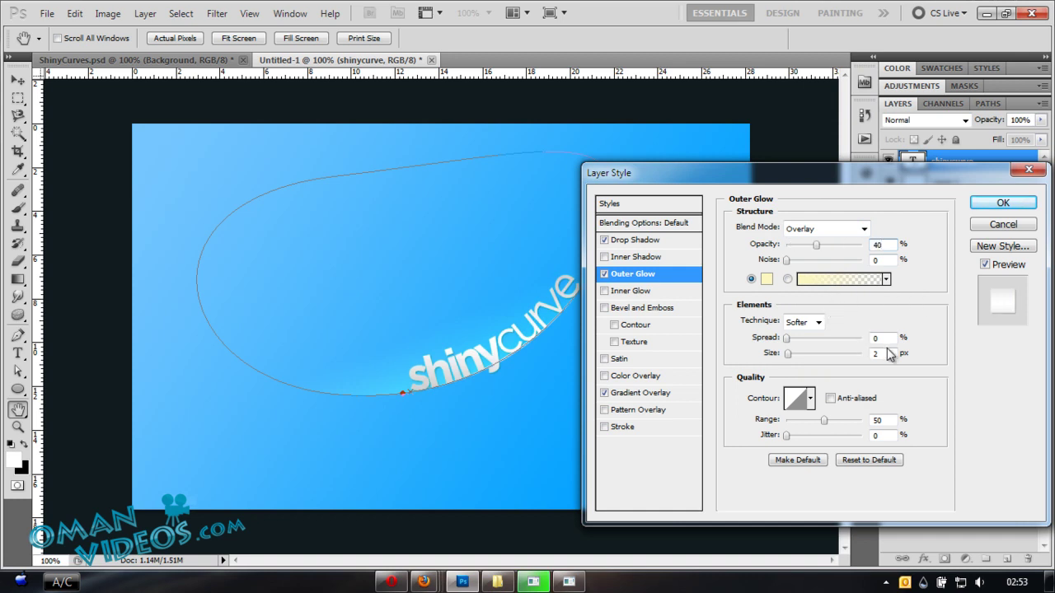
pyautogui.doubleClick(887, 350)
pyautogui.moveTo(815, 245); pyautogui.dragTo(799, 249)
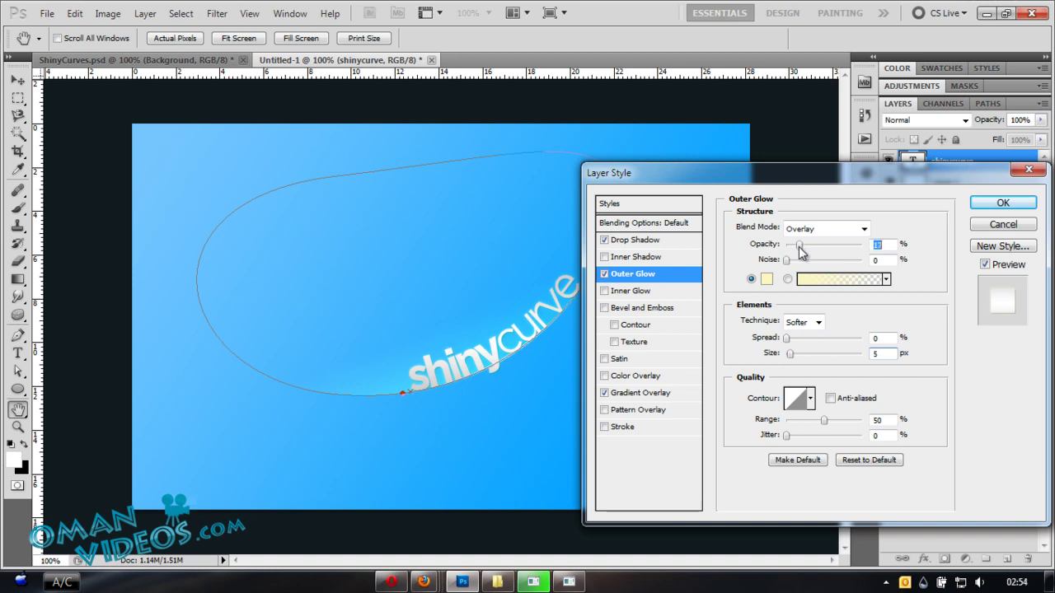
pyautogui.click(791, 356)
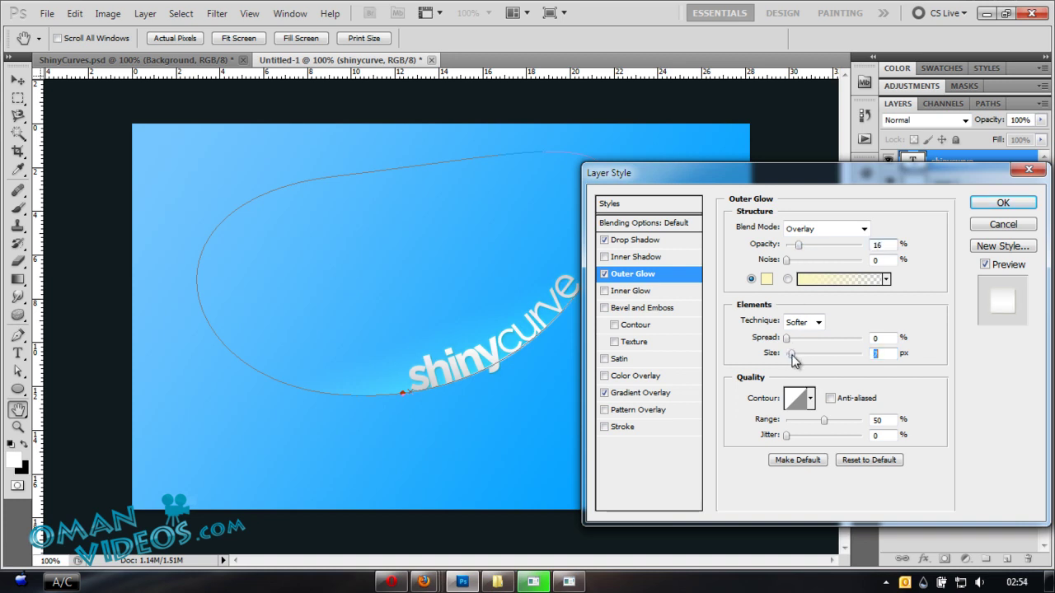
pyautogui.moveTo(793, 360); pyautogui.dragTo(797, 359)
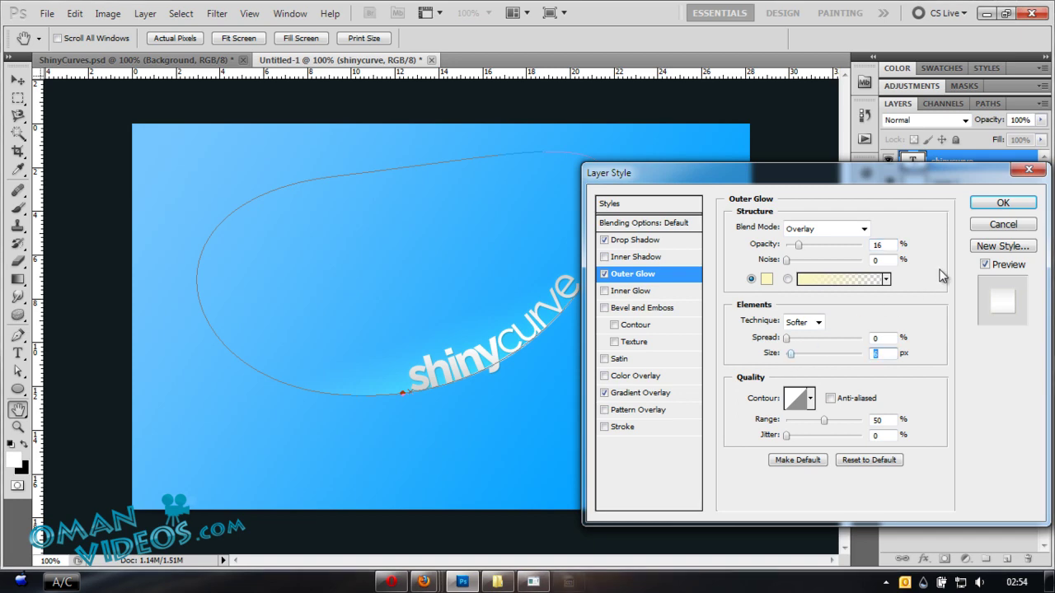
pyautogui.click(992, 206)
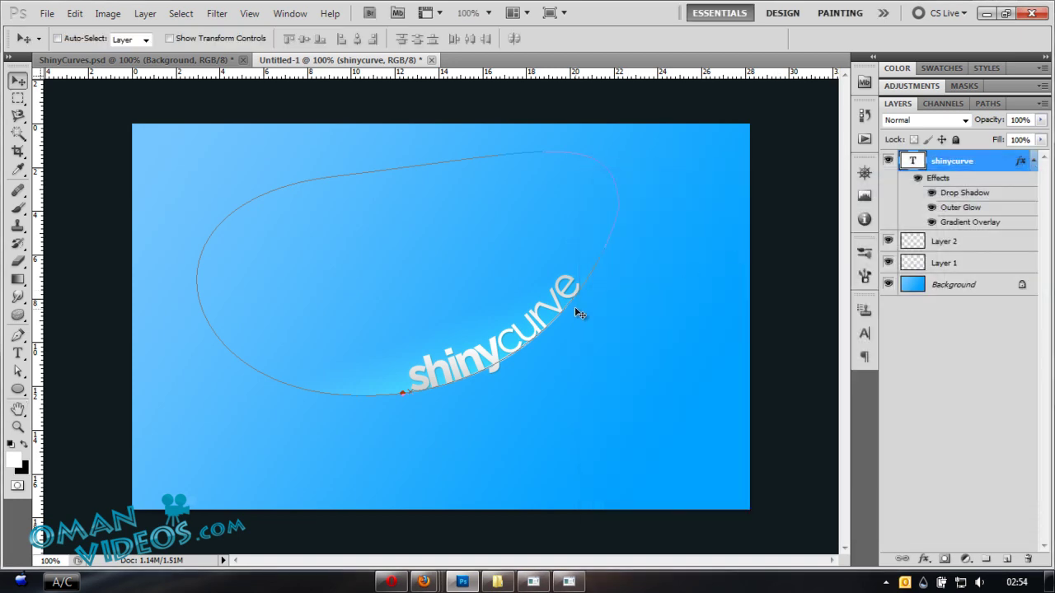
# - Collapse the text layer's effects and toggle Layer 1's visibility to examine the curve line beneath the text
pyautogui.click(1034, 162)
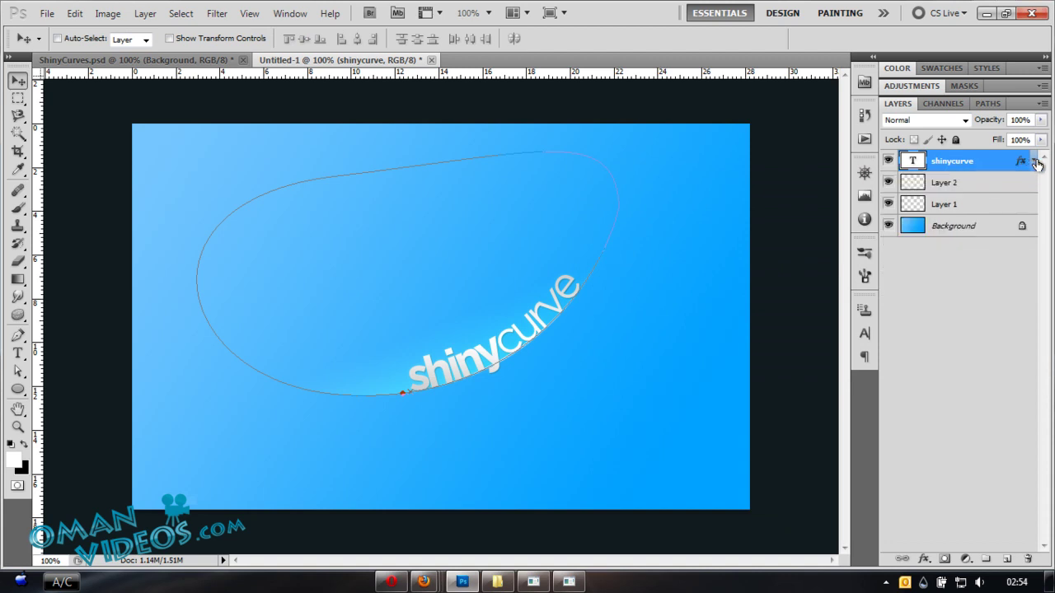
pyautogui.click(973, 185)
pyautogui.click(971, 207)
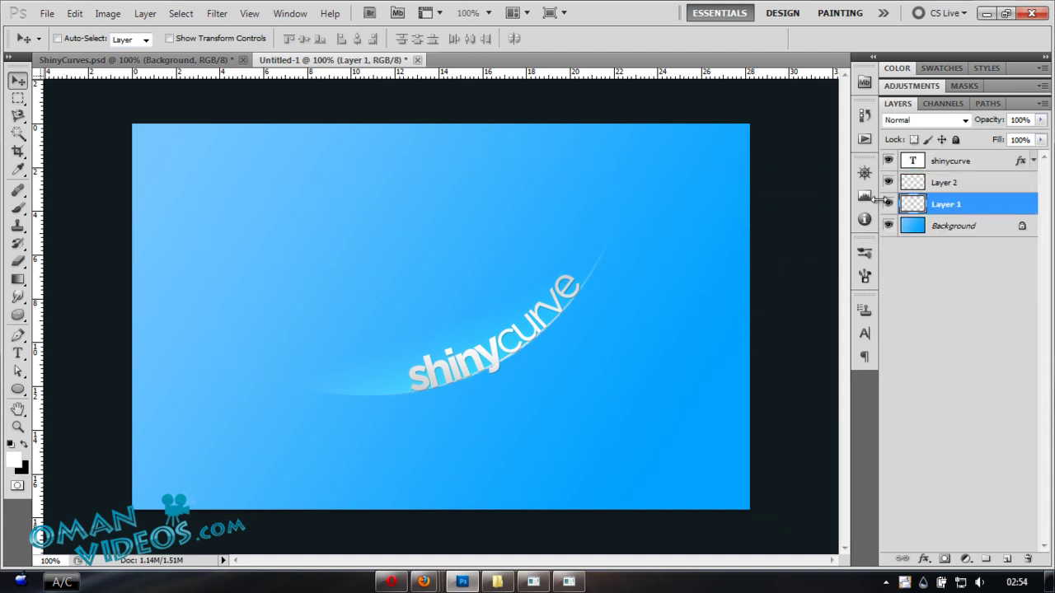
pyautogui.click(888, 204)
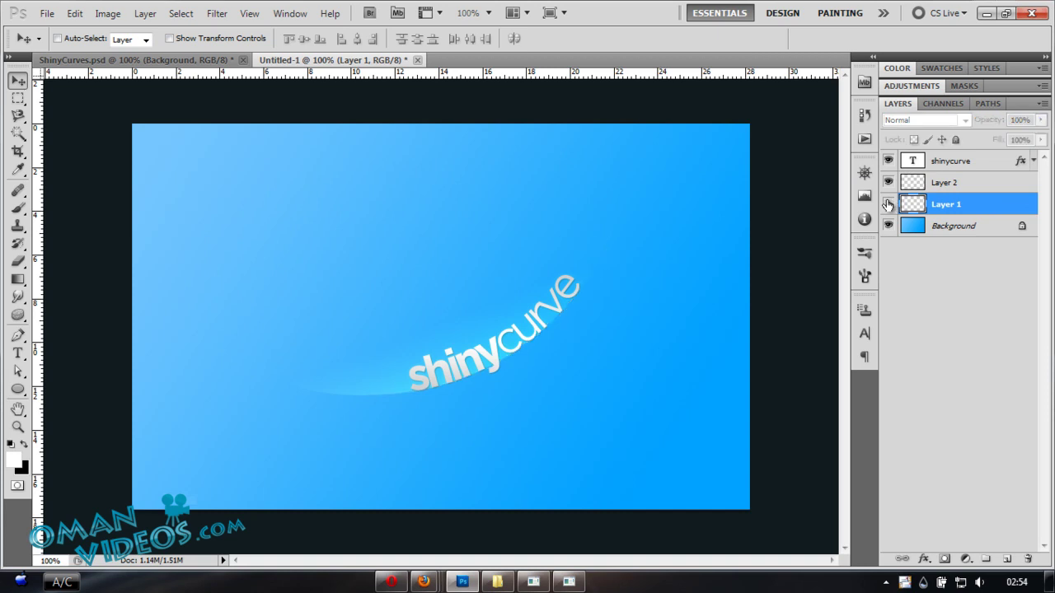
pyautogui.click(888, 204)
# - Nudge the shinycurve text slightly upward off the curve line, checking the gap with Layer 1 selected
pyautogui.click(971, 163)
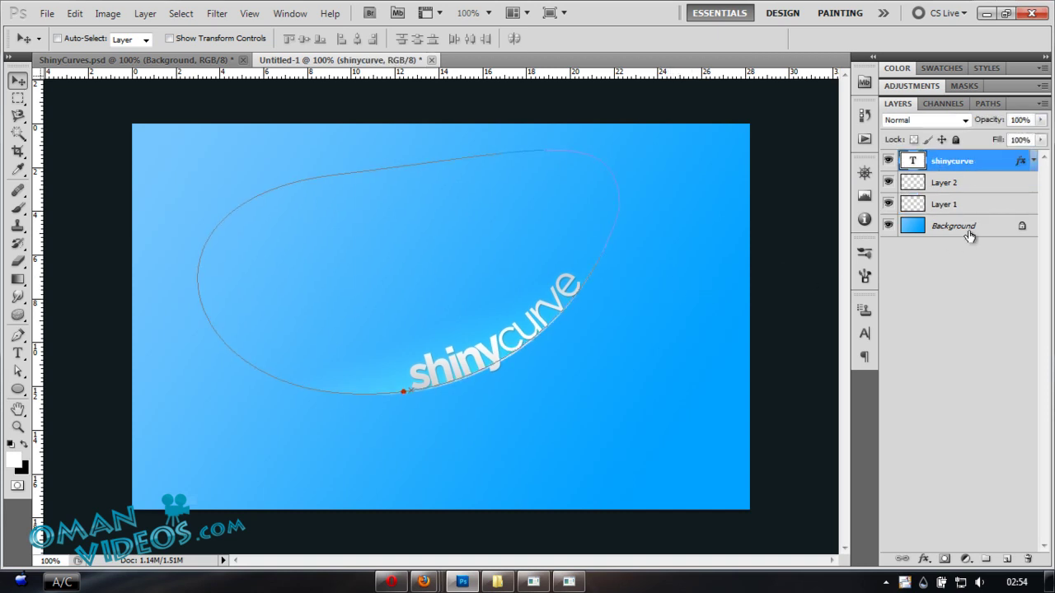
pyautogui.click(964, 206)
pyautogui.click(964, 164)
pyautogui.click(966, 209)
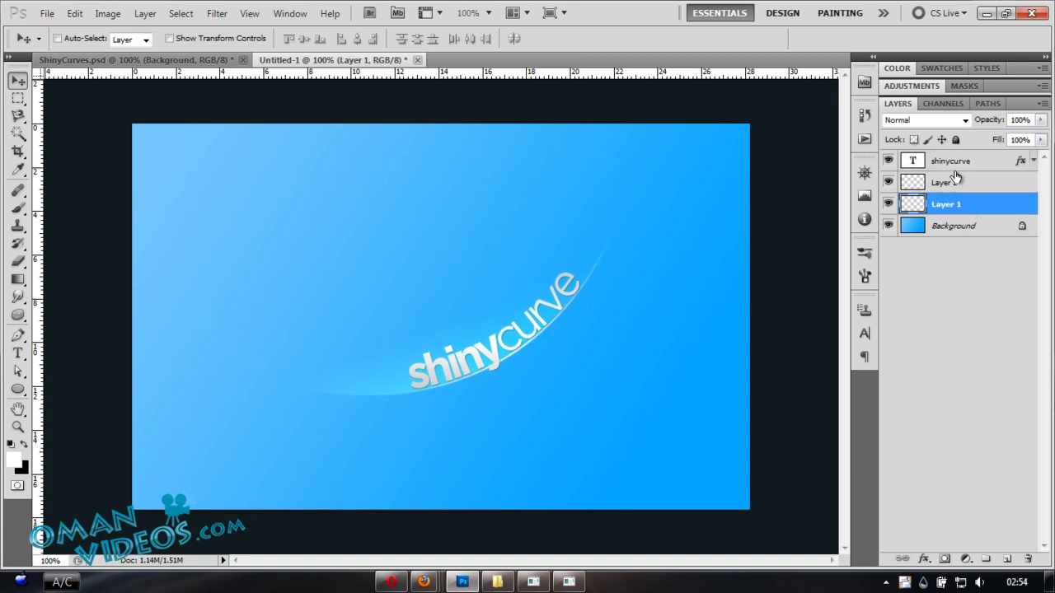
pyautogui.click(970, 161)
pyautogui.click(974, 206)
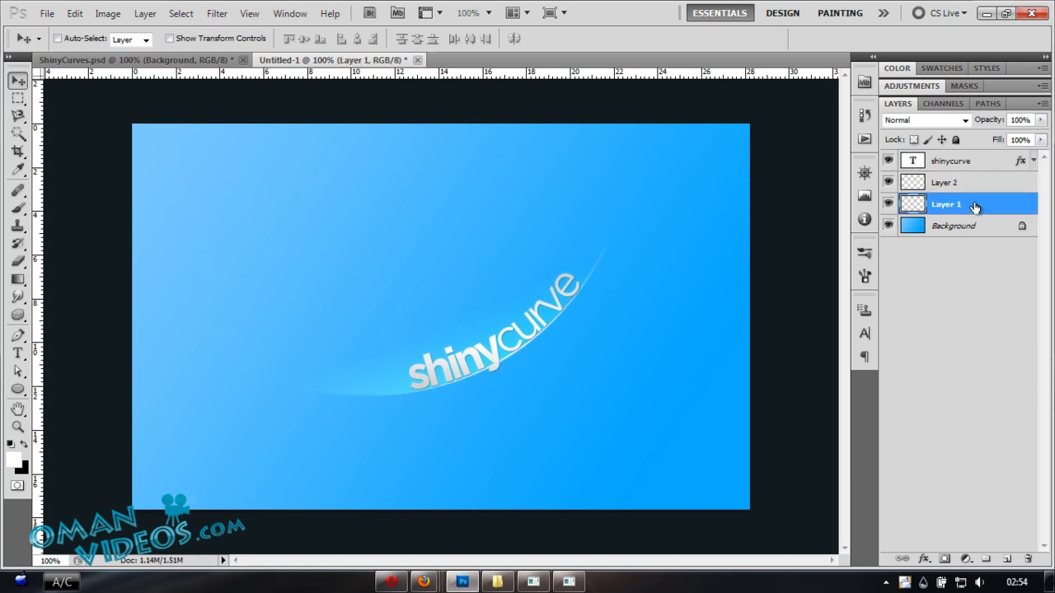
pyautogui.click(977, 164)
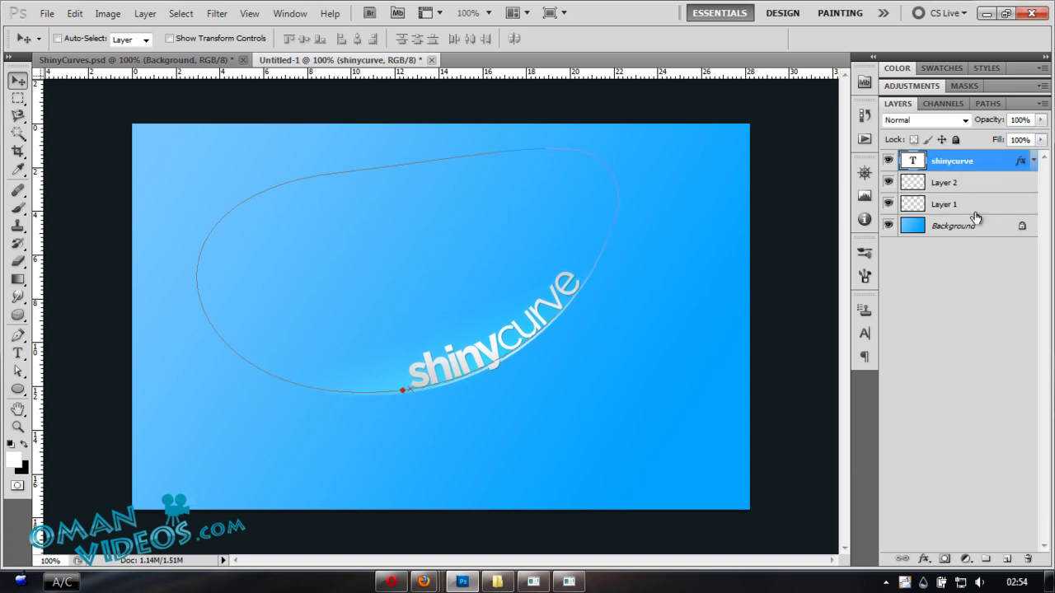
pyautogui.click(973, 206)
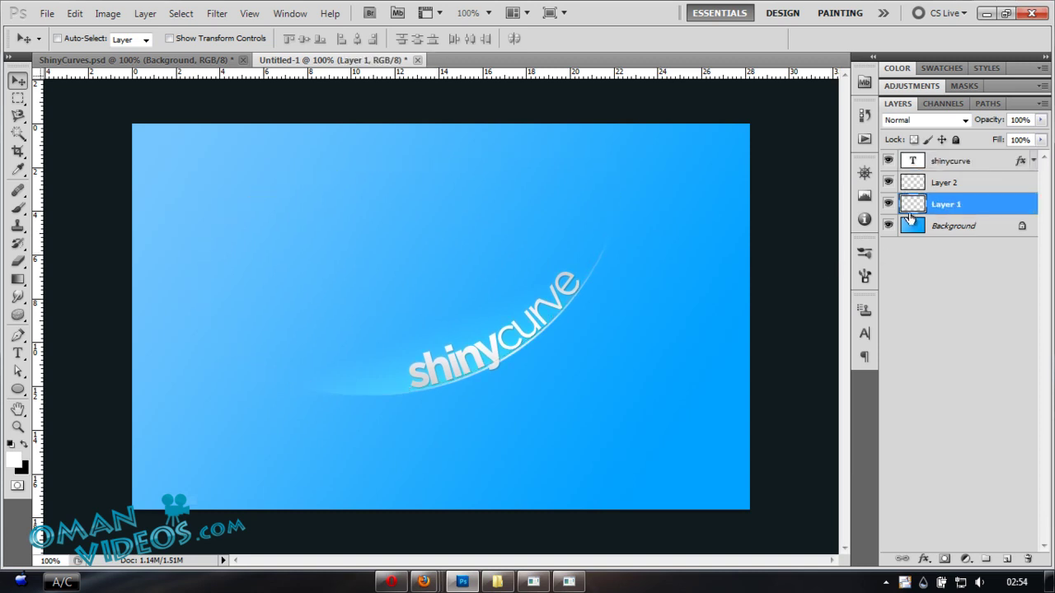
pyautogui.click(950, 165)
# - Add an Outer Glow to Layer 1 in Color Dodge mode with opacity 40% and size 4 px, and collapse its effects
pyautogui.click(984, 210)
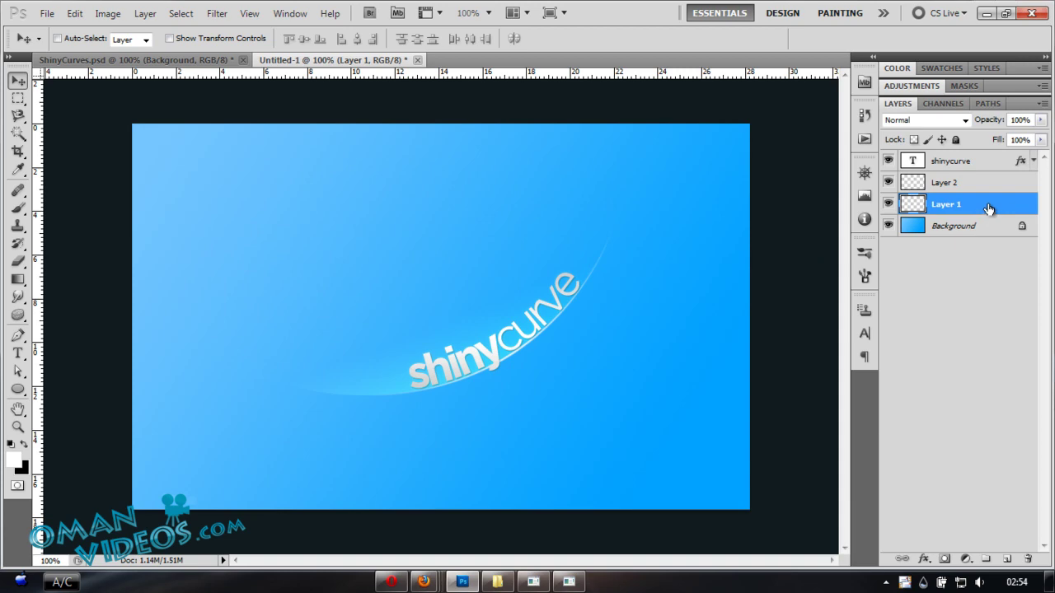
pyautogui.doubleClick(996, 207)
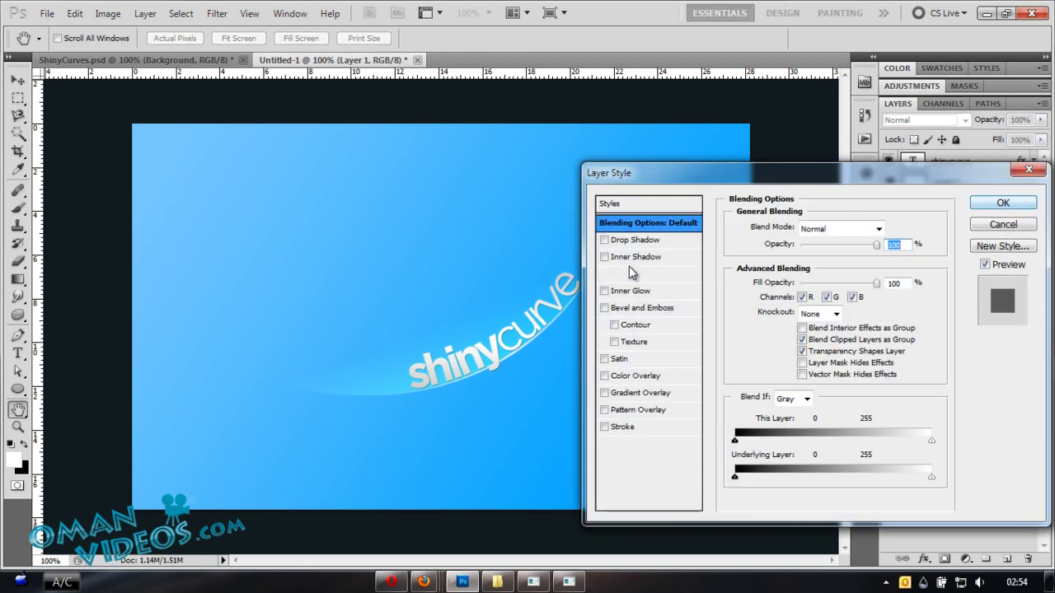
pyautogui.click(656, 275)
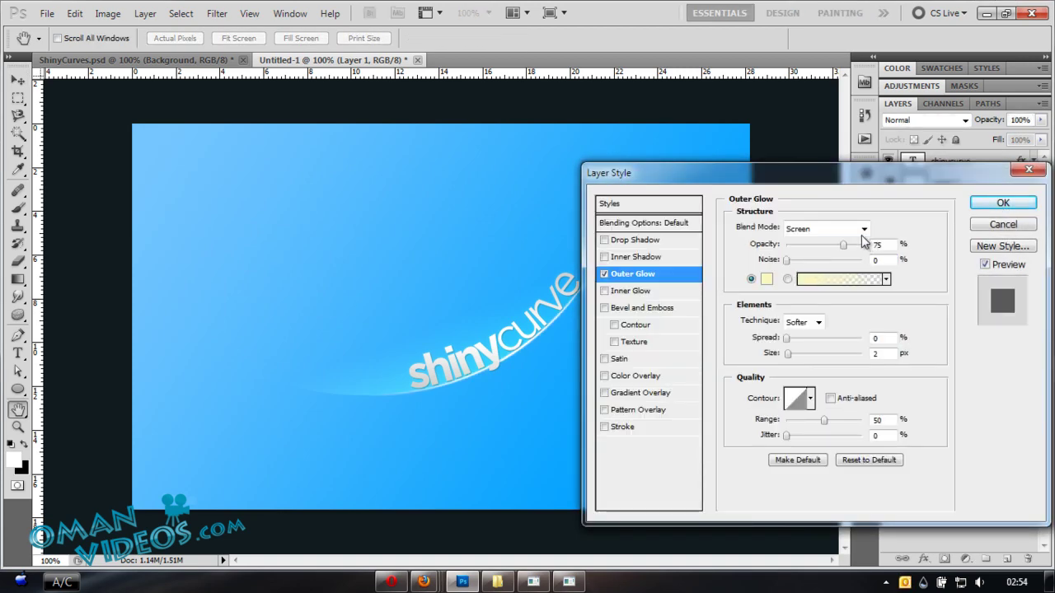
pyautogui.click(849, 228)
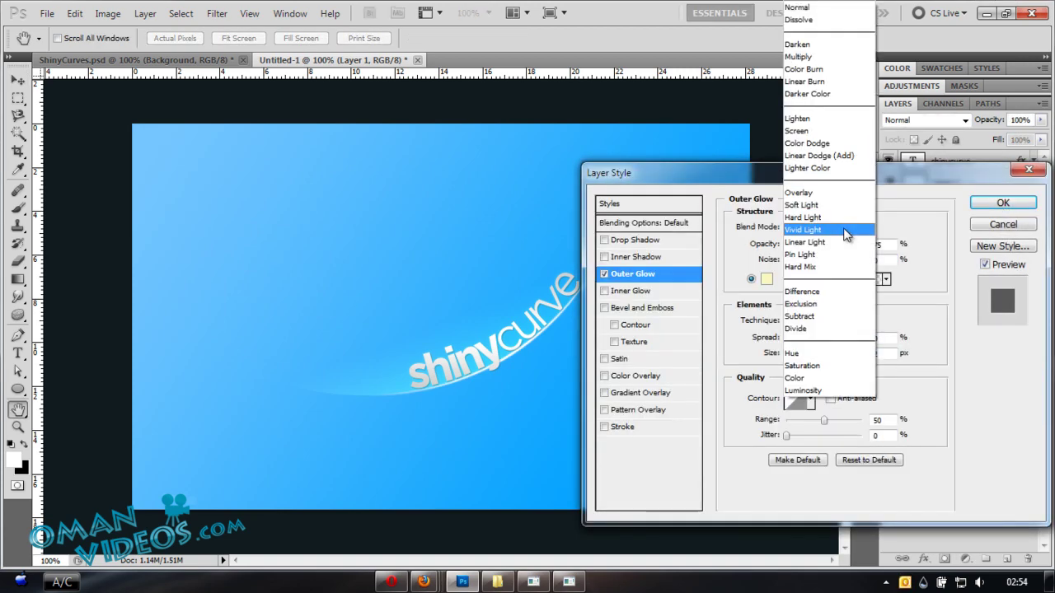
pyautogui.click(824, 144)
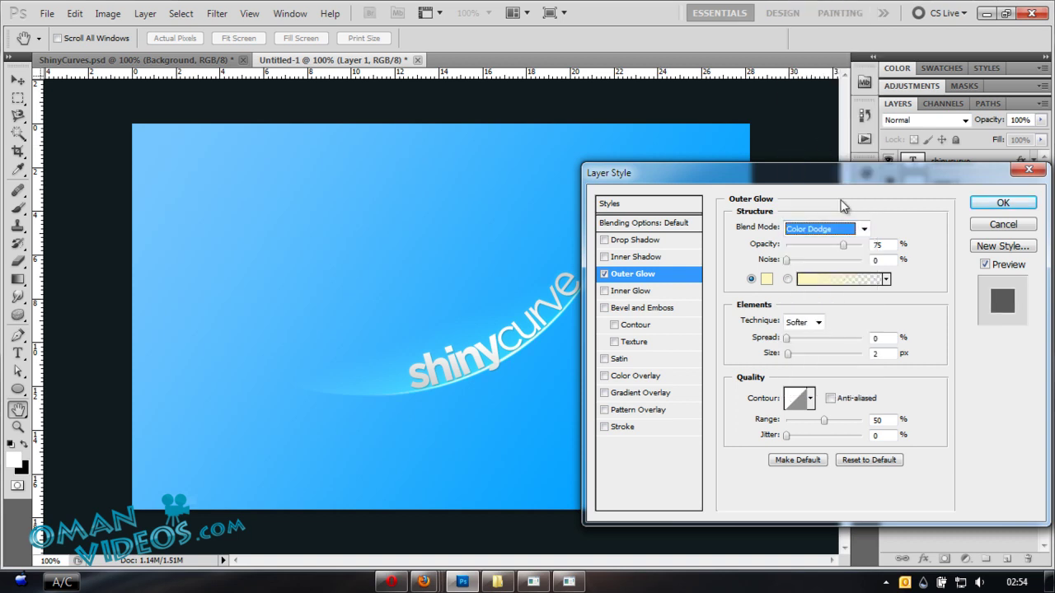
pyautogui.doubleClick(878, 245)
pyautogui.write('40')
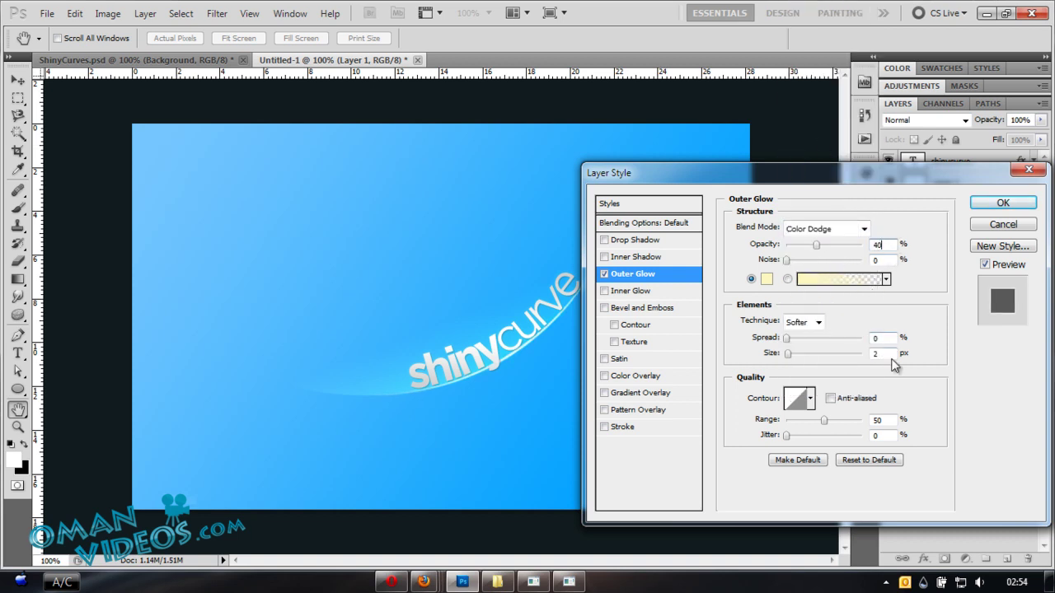
pyautogui.write('5')
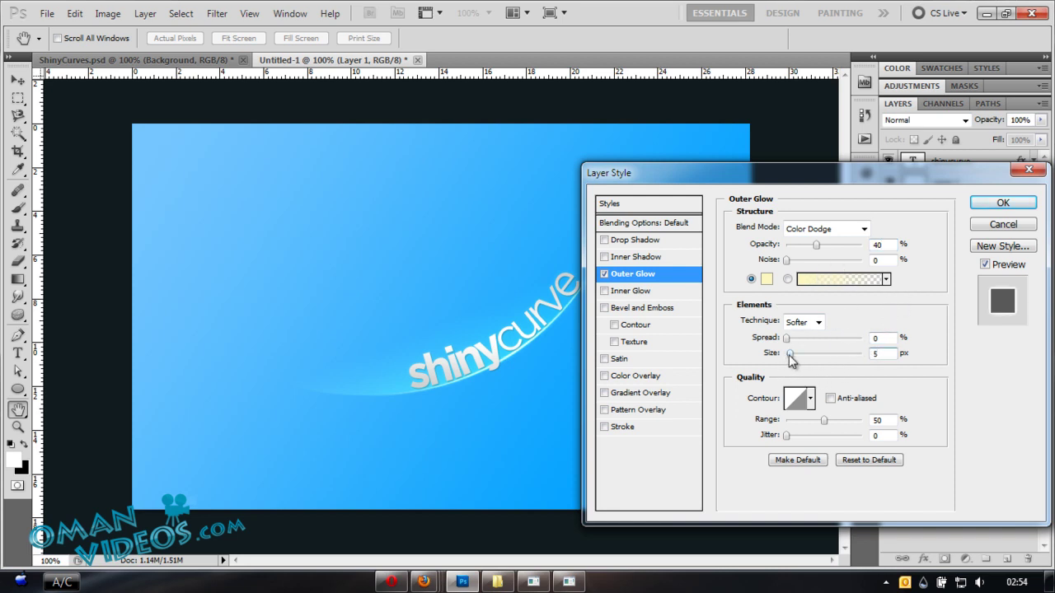
pyautogui.click(1002, 203)
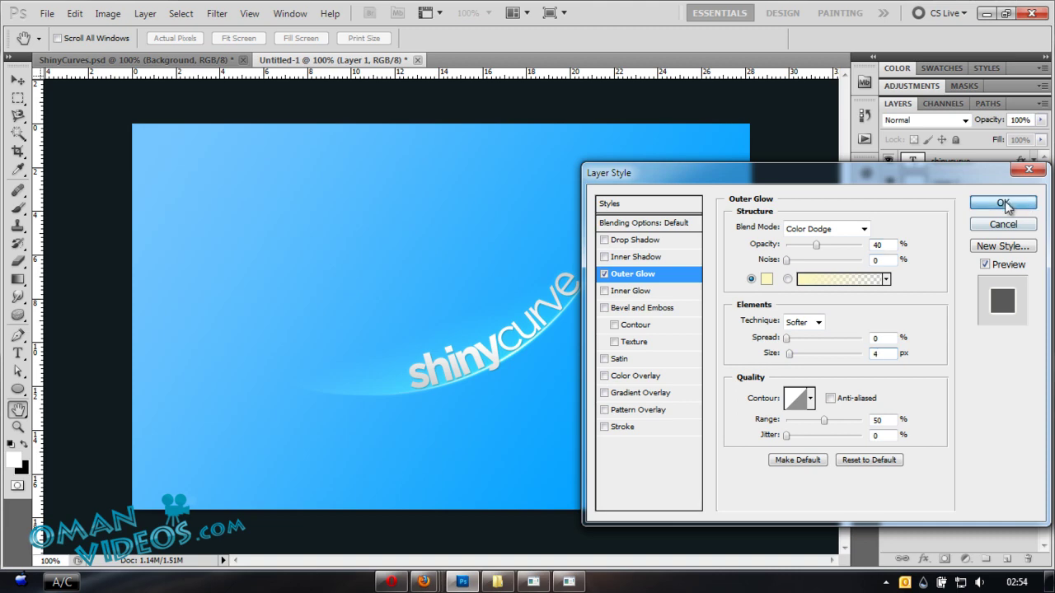
pyautogui.click(1032, 203)
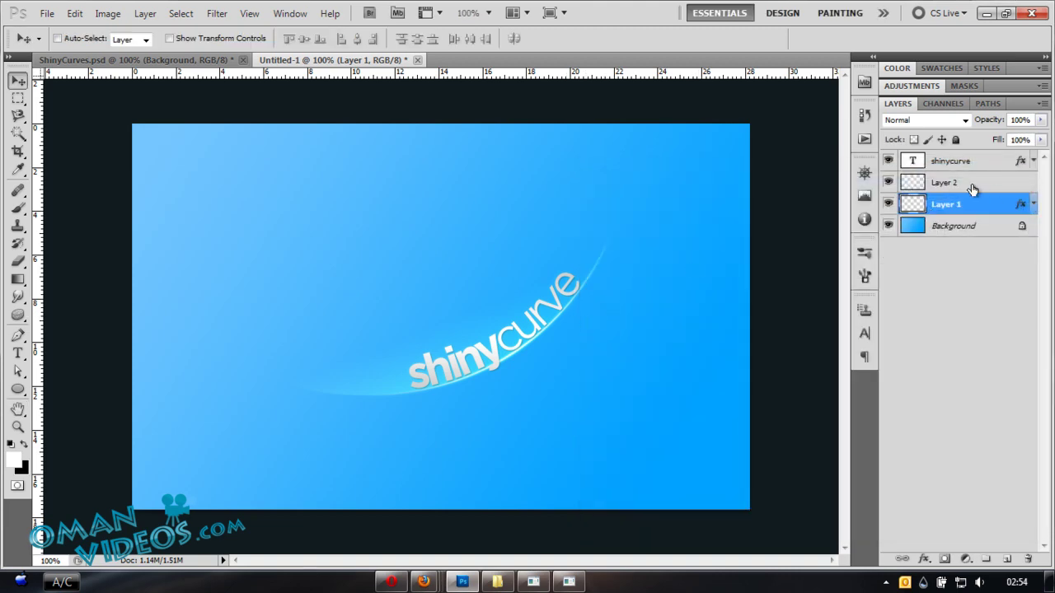
# - Group Layer 1 and Layer 2 together
pyautogui.keyDown('shift'); pyautogui.click(976, 188); pyautogui.keyUp('shift')
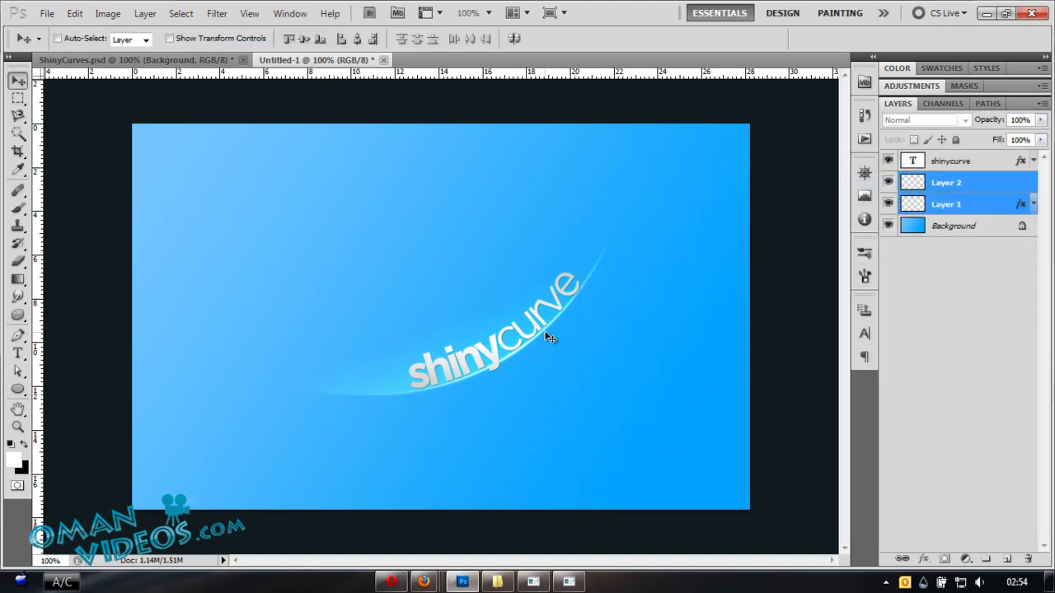
pyautogui.click(970, 161)
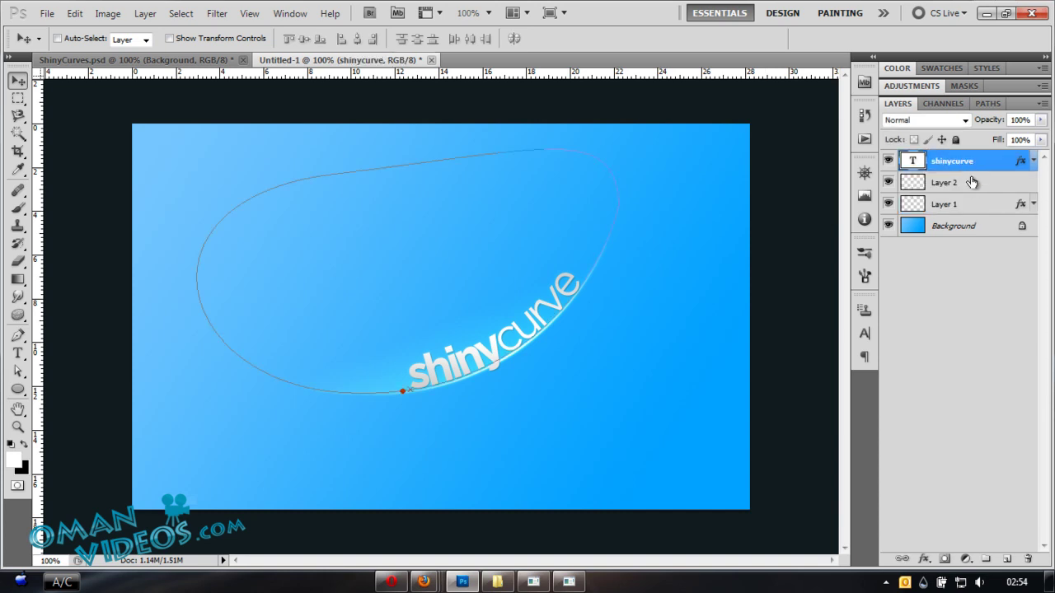
pyautogui.click(973, 182)
pyautogui.keyDown('shift'); pyautogui.click(965, 202); pyautogui.keyUp('shift')
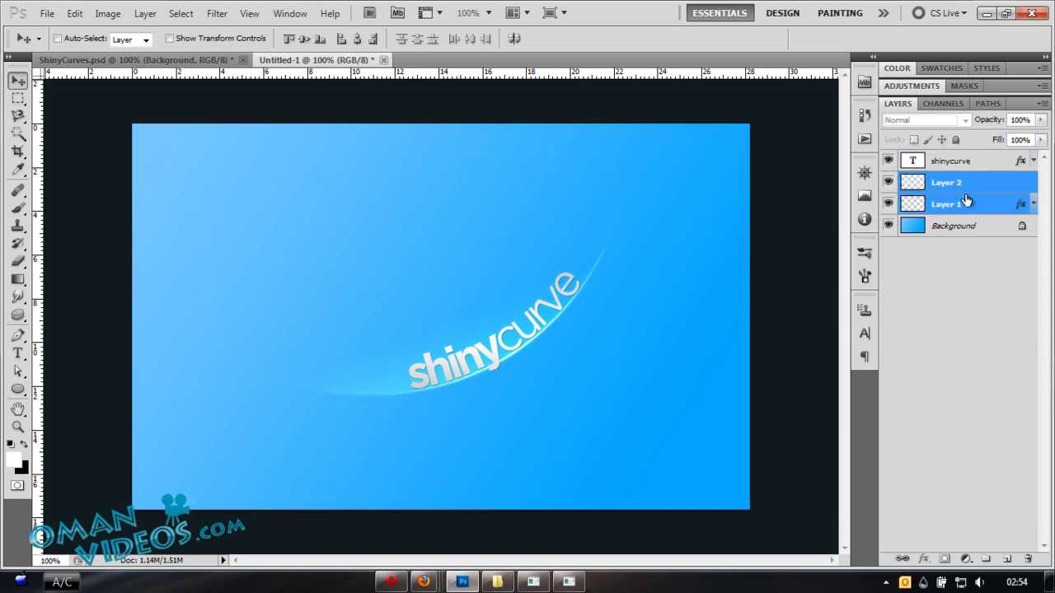
pyautogui.moveTo(500, 372); pyautogui.dragTo(480, 344)
pyautogui.hotkey('ctrl', 'g')
# - Rename the group containing the curve layers as shiny_curve
pyautogui.doubleClick(947, 182)
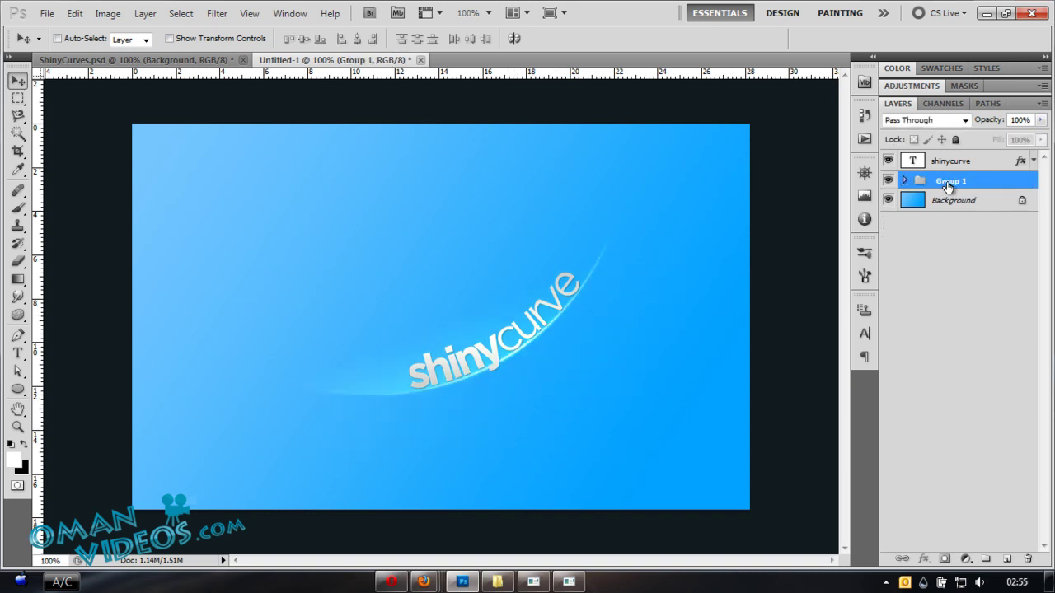
pyautogui.write('c')
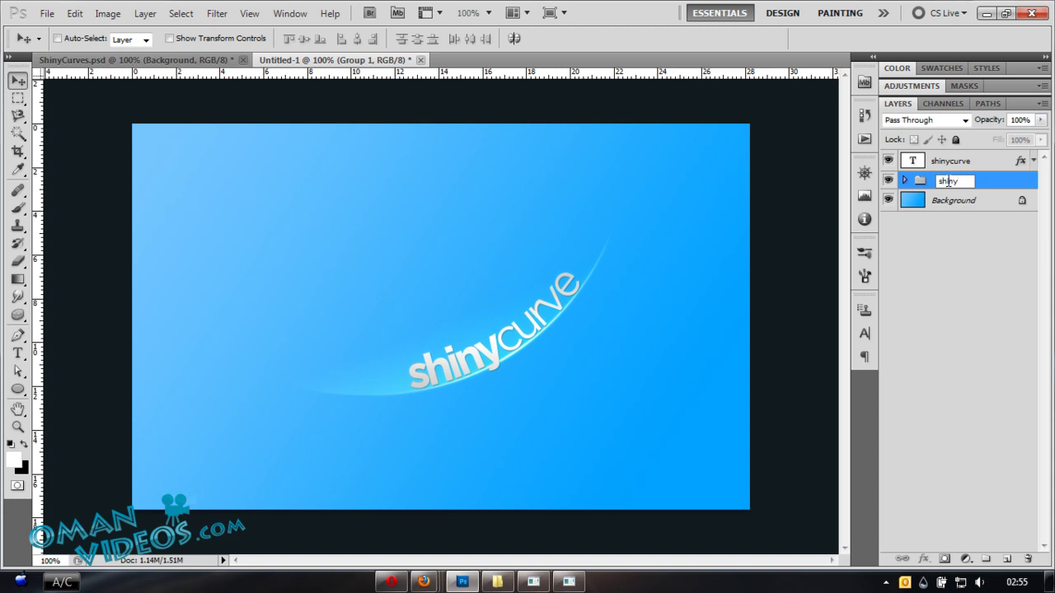
pyautogui.write('hiny_curve')
pyautogui.press('Return')
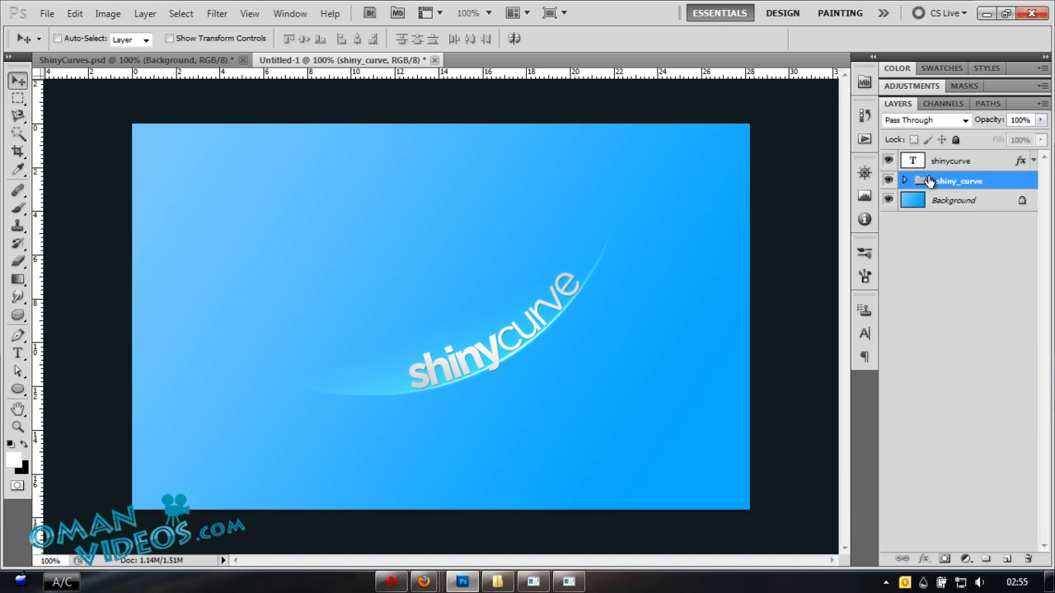
# - Duplicate the shiny_curve group and rotate the copy about -4.9° around a pivot placed on the curve beside the text's final e
pyautogui.rightClick(935, 185)
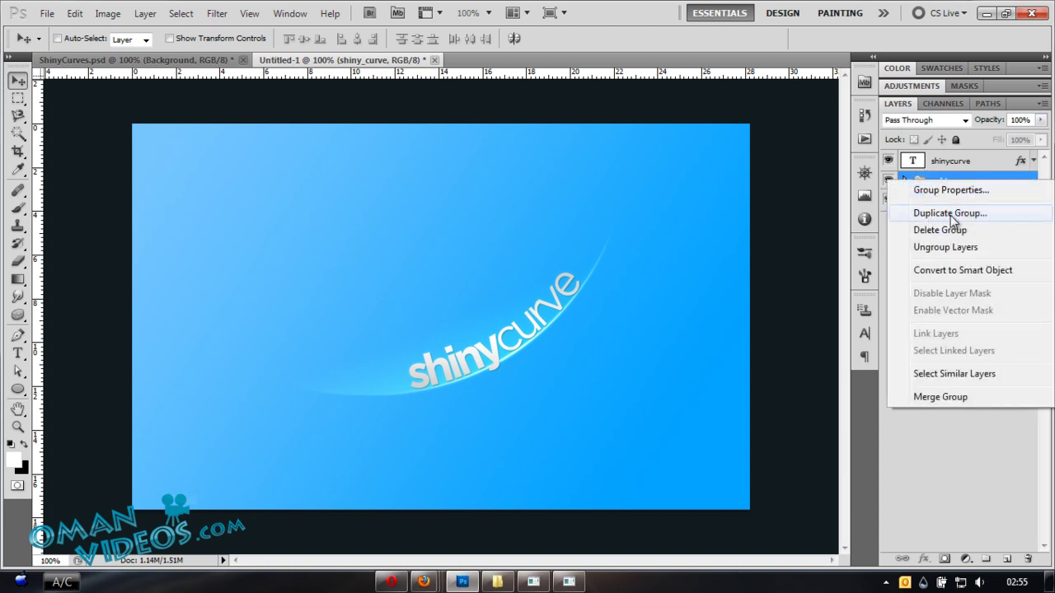
pyautogui.click(949, 213)
pyautogui.click(668, 174)
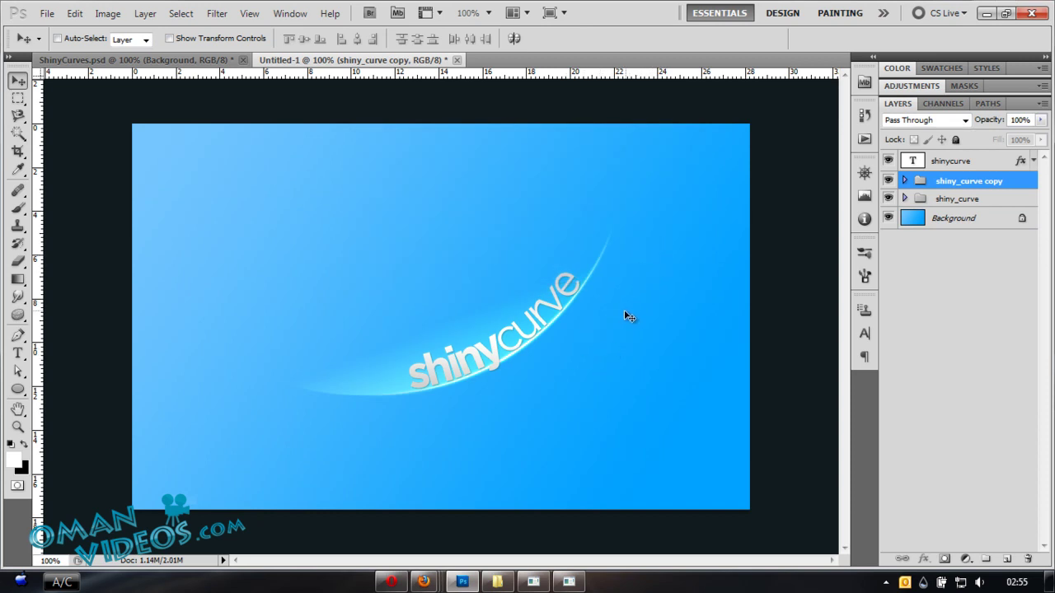
pyautogui.hotkey('ctrl', 't')
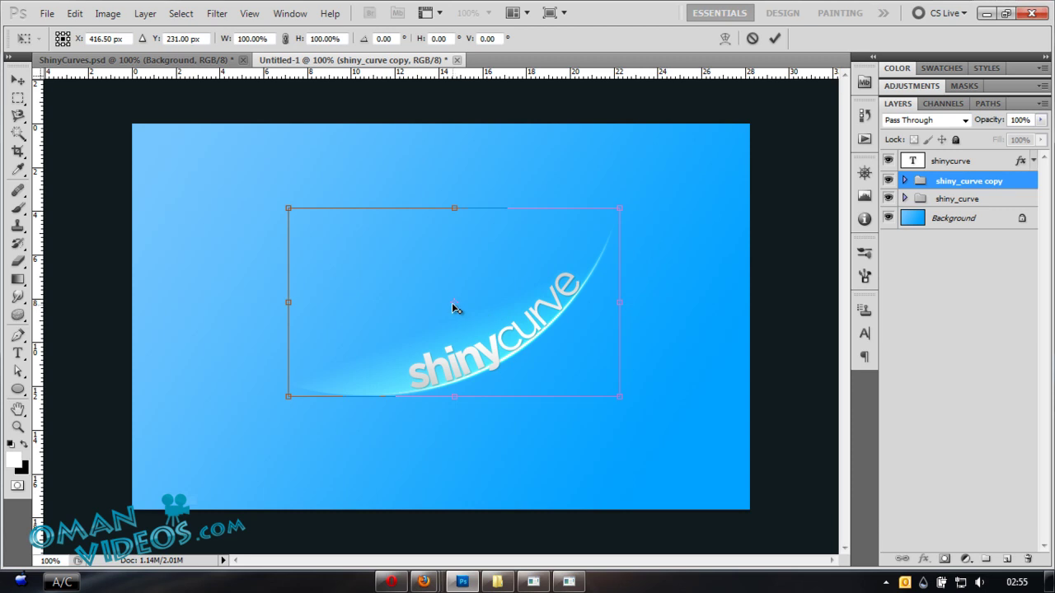
pyautogui.moveTo(461, 310); pyautogui.dragTo(511, 312)
pyautogui.moveTo(586, 289); pyautogui.dragTo(581, 286)
pyautogui.moveTo(272, 205); pyautogui.dragTo(275, 232)
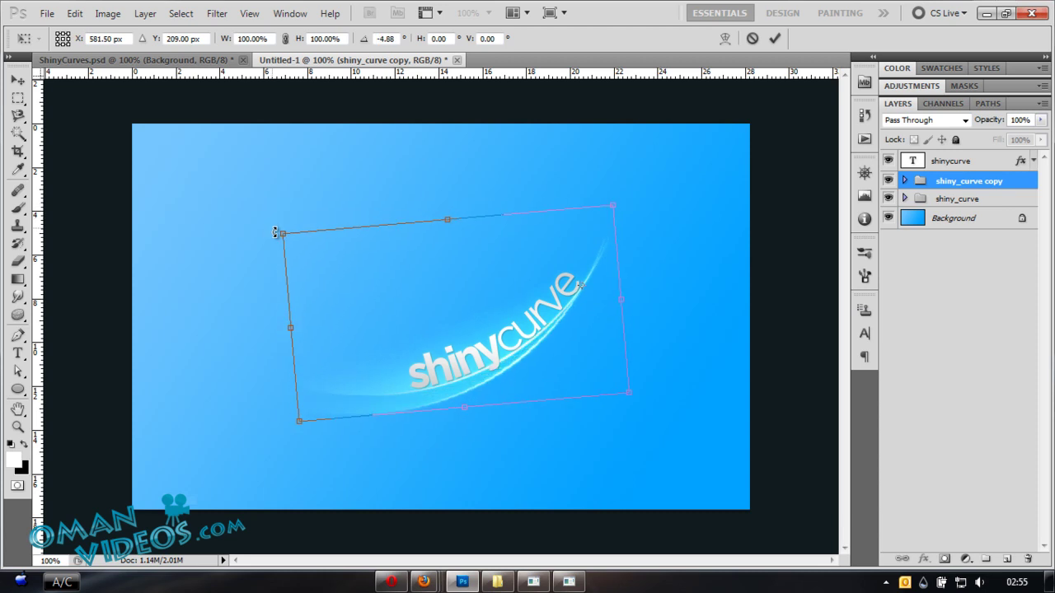
pyautogui.press('Return')
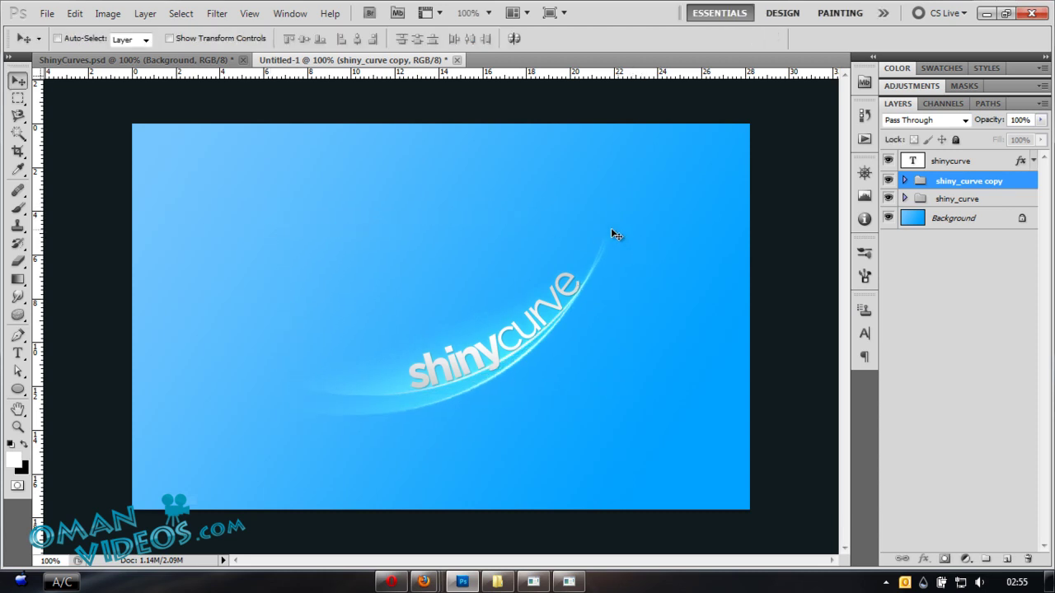
# - Duplicate the shiny_curve copy group and rotate the new copy 10° around a pivot on the curve beside the text's final e
pyautogui.rightClick(995, 181)
pyautogui.click(949, 214)
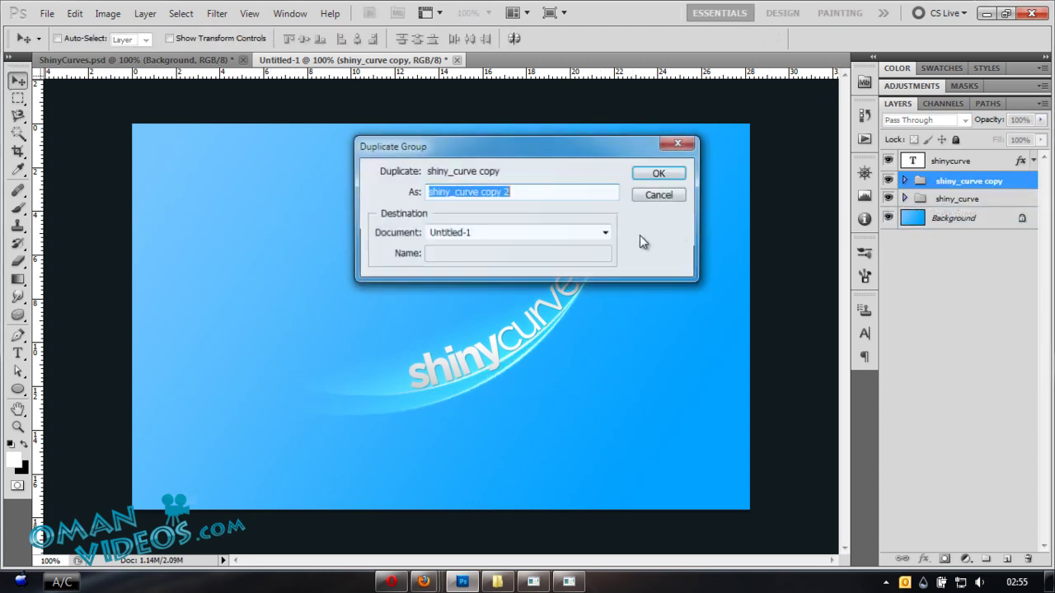
pyautogui.click(665, 174)
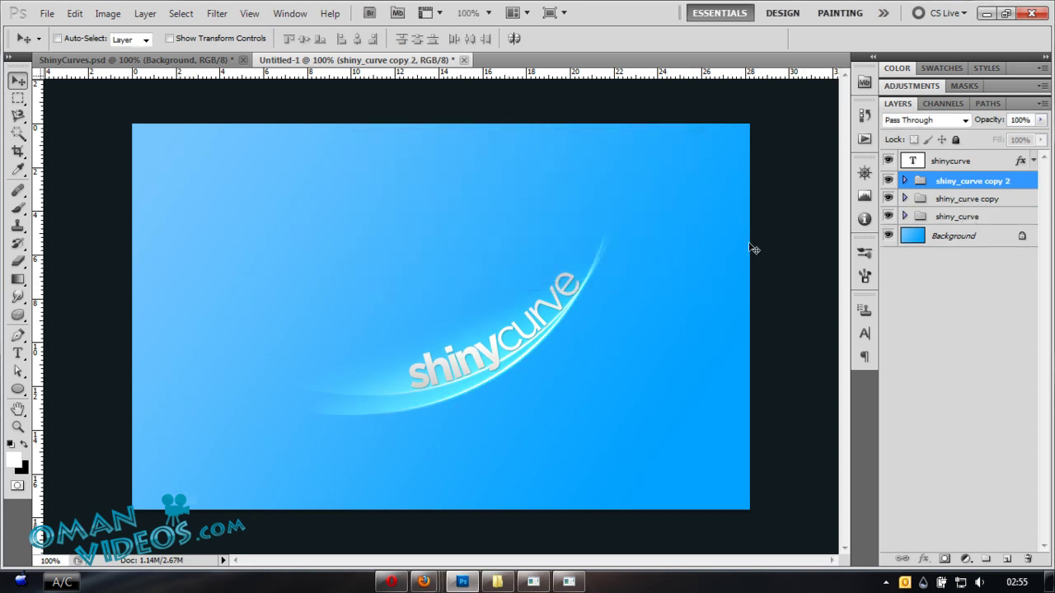
pyautogui.hotkey('ctrl', 't')
pyautogui.moveTo(456, 313); pyautogui.dragTo(584, 286)
pyautogui.moveTo(610, 202); pyautogui.dragTo(637, 210)
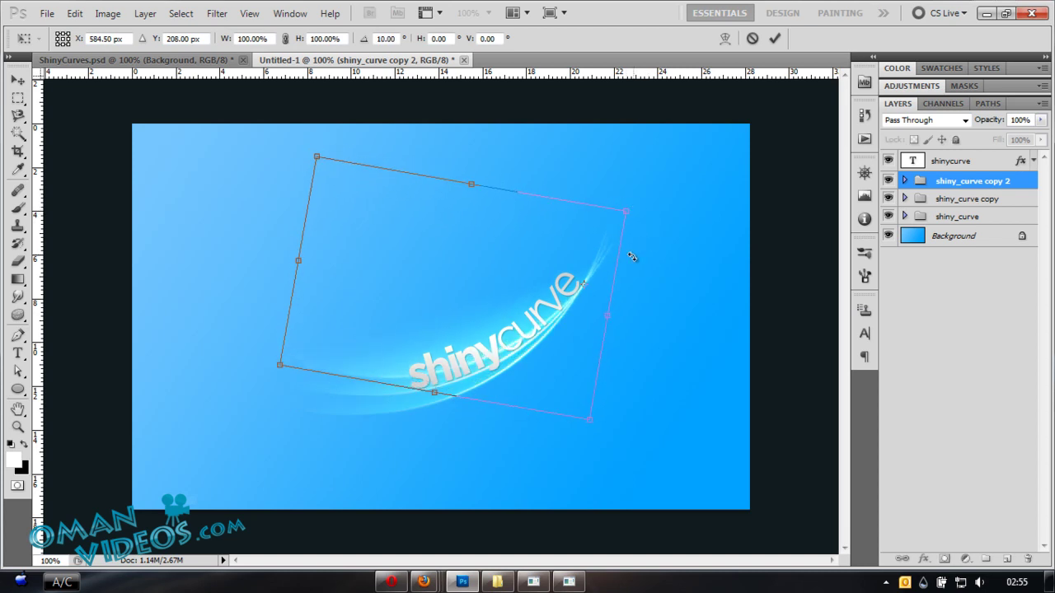
pyautogui.press('Return')
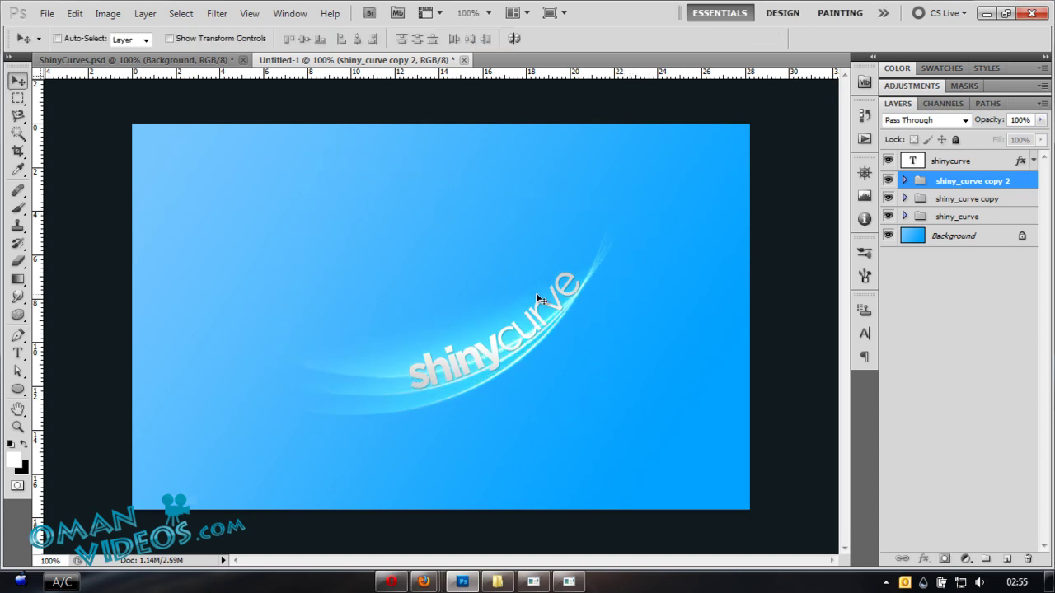
# - Toggle the original shiny_curve group's visibility to compare it with the rotated copies
pyautogui.click(888, 216)
pyautogui.click(889, 216)
pyautogui.click(888, 216)
pyautogui.click(889, 216)
# - Select the shiny_curve copy group and set up a soft Brush with size 74 px and hardness 0%
pyautogui.click(1000, 205)
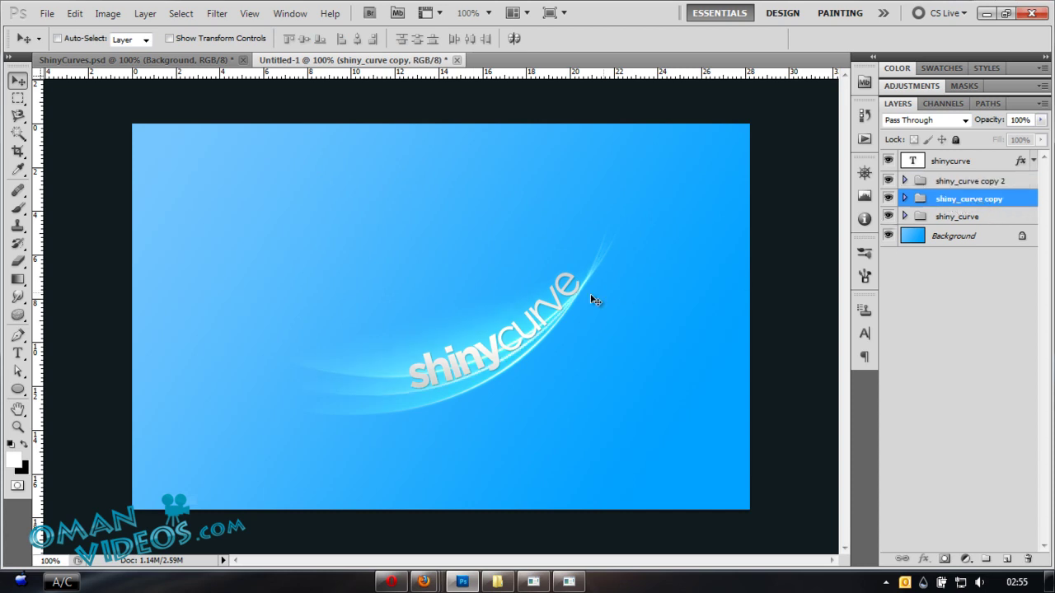
pyautogui.click(17, 207)
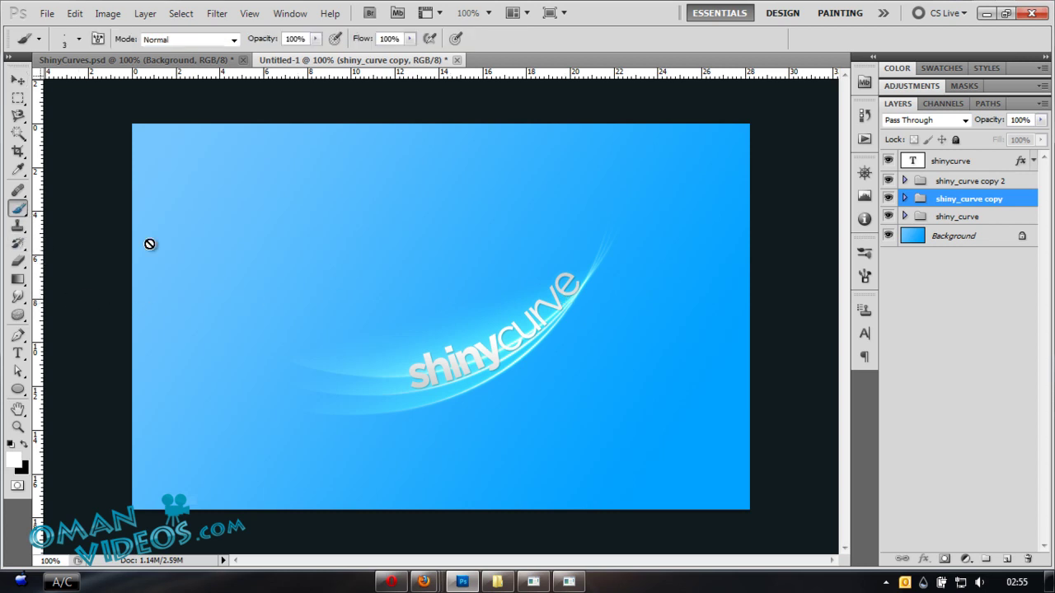
pyautogui.rightClick(429, 207)
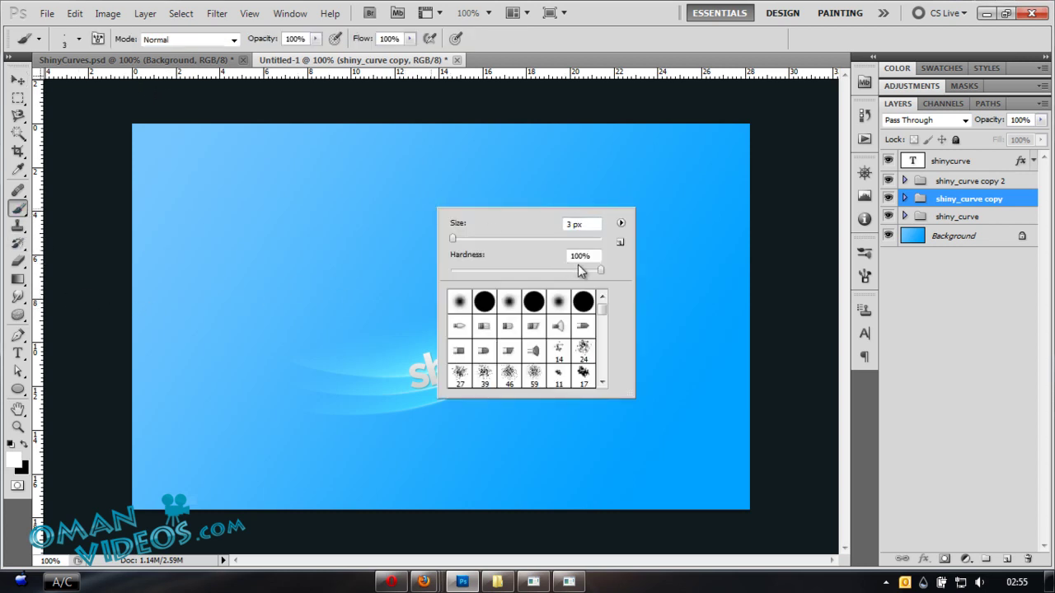
pyautogui.moveTo(580, 269); pyautogui.dragTo(450, 281)
pyautogui.moveTo(465, 239); pyautogui.dragTo(487, 239)
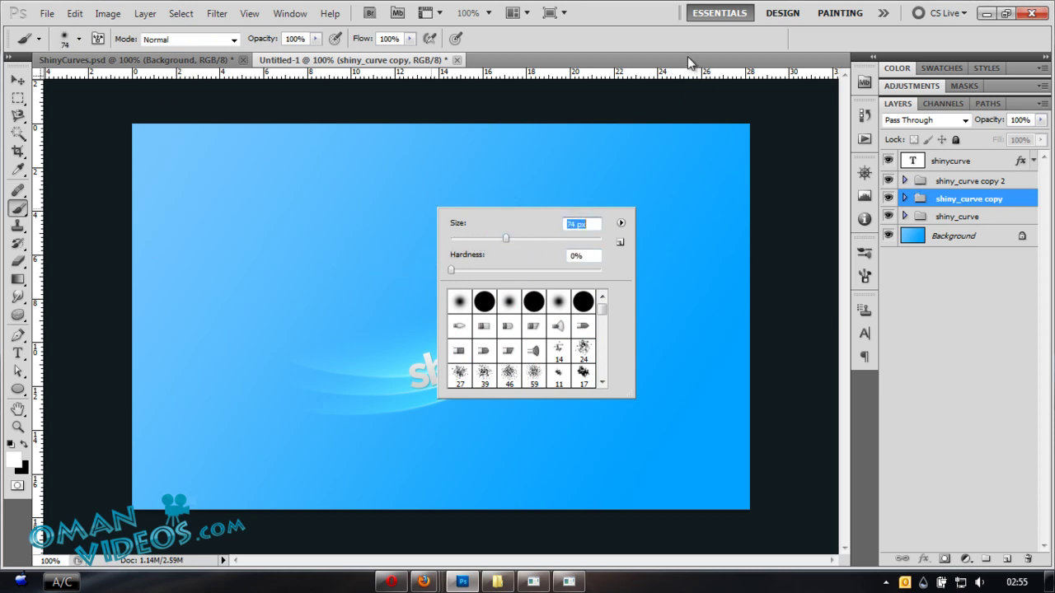
pyautogui.press('Return')
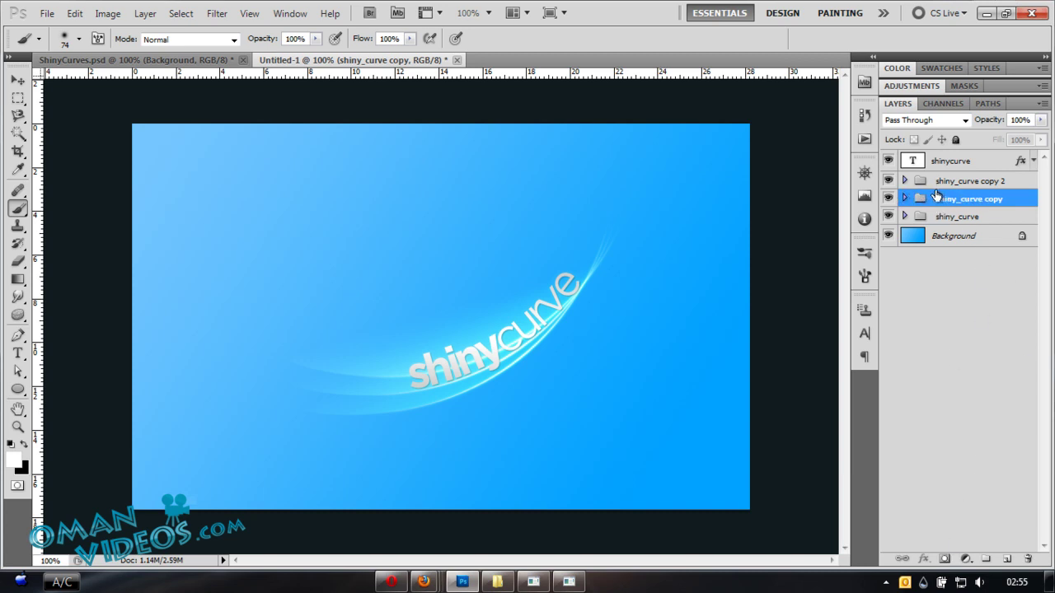
# - Add a layer mask to the shiny_curve copy group and paint it black with a 78 px soft brush from the curve's upper end across the text
pyautogui.click(945, 560)
pyautogui.press('x')
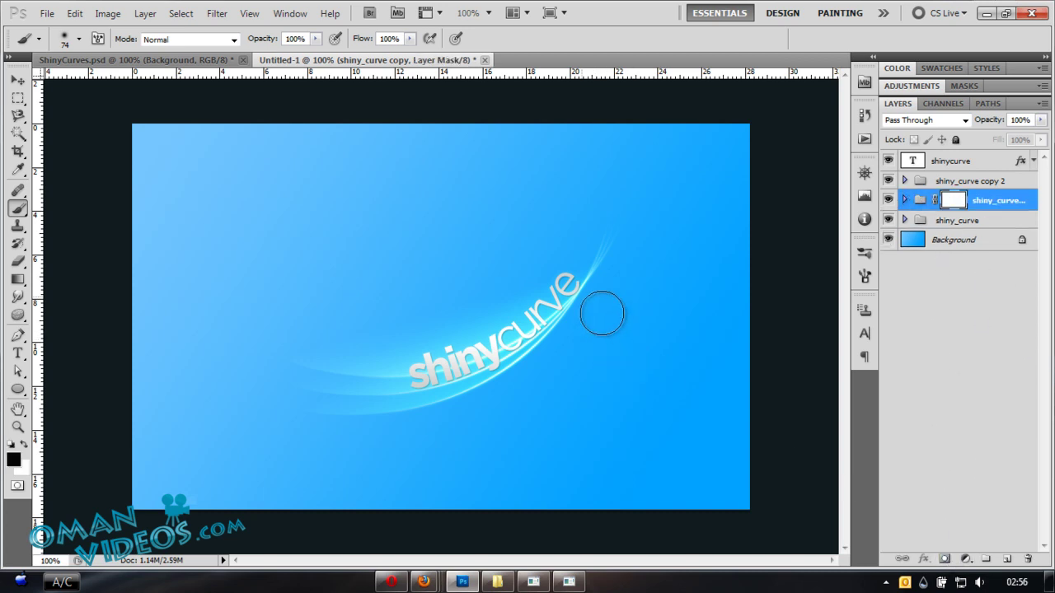
pyautogui.rightClick(548, 235)
pyautogui.moveTo(560, 275); pyautogui.dragTo(525, 270)
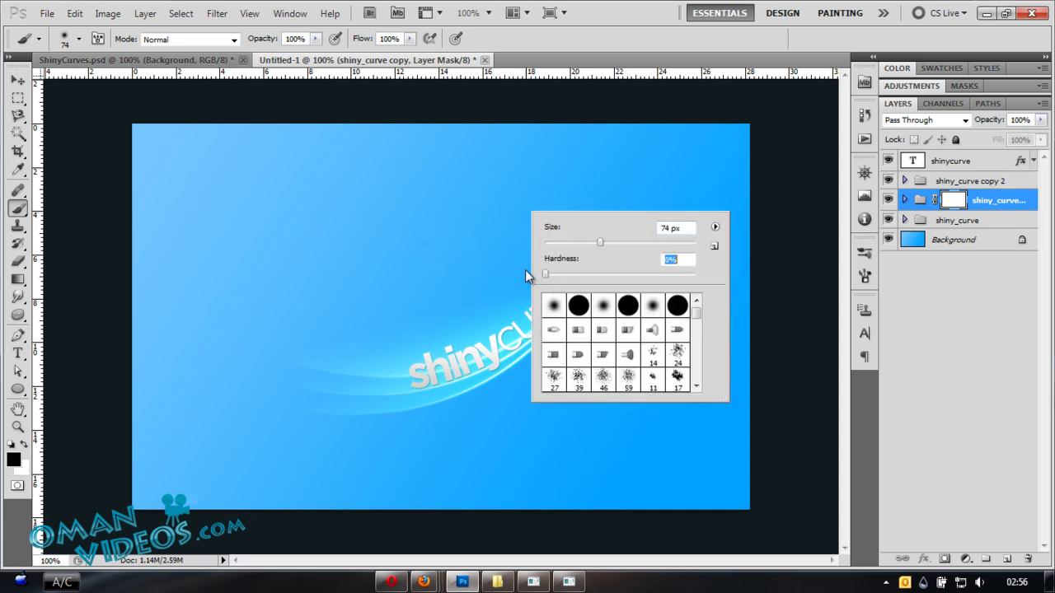
pyautogui.moveTo(600, 243); pyautogui.dragTo(603, 243)
pyautogui.click(526, 54)
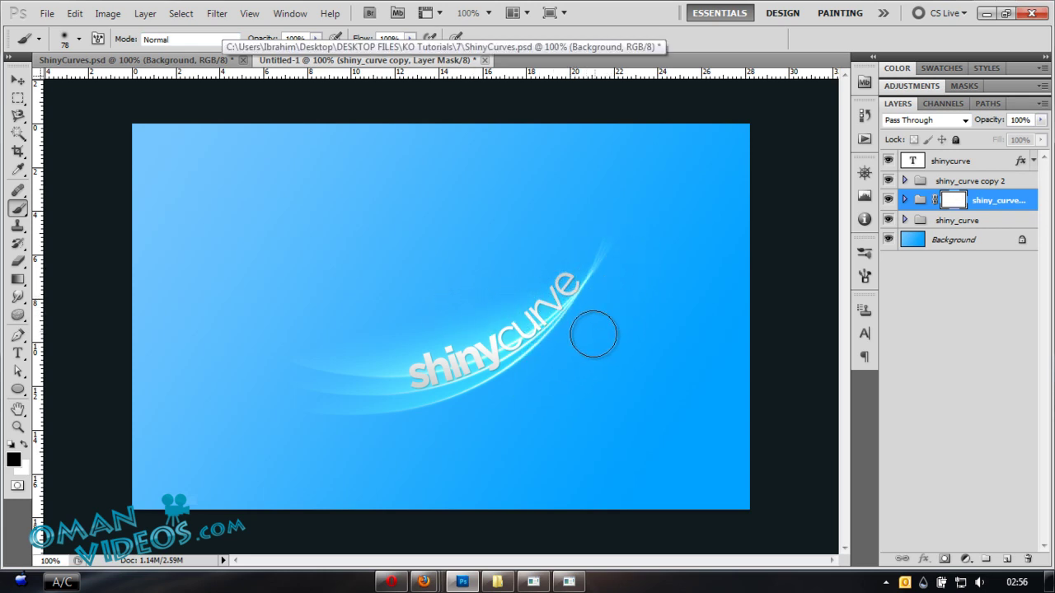
pyautogui.moveTo(608, 282)
pyautogui.mouseDown()
pyautogui.moveTo(557, 263)
pyautogui.moveTo(580, 262)
pyautogui.moveTo(414, 319)
pyautogui.moveTo(454, 370)
pyautogui.mouseUp()
# - Add a layer mask to the shiny_curve copy 2 group and paint it black from the curve's upper end to above the text's start
pyautogui.click(973, 181)
pyautogui.press('x')
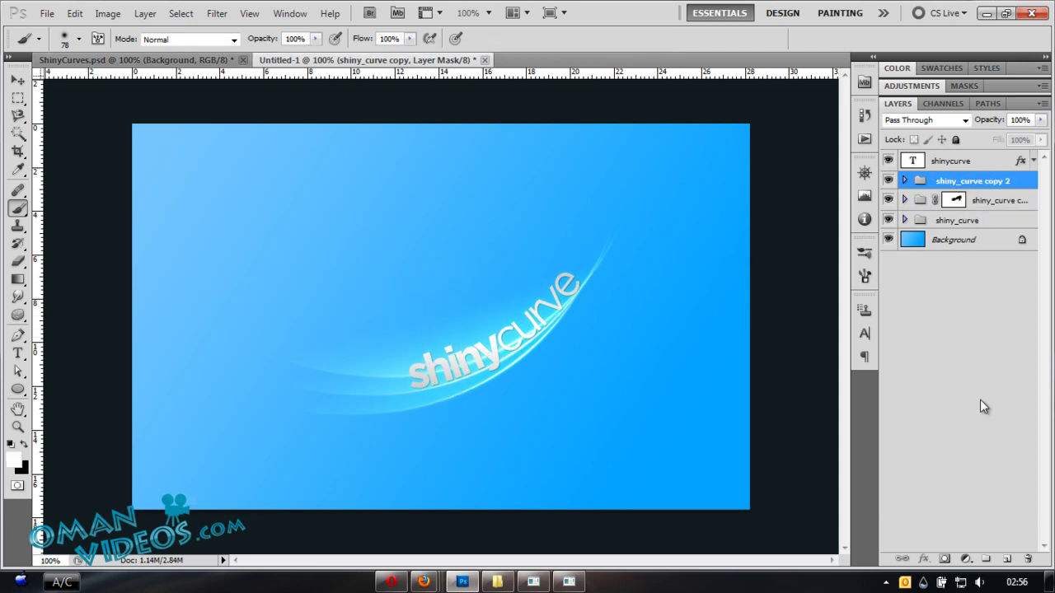
pyautogui.click(945, 558)
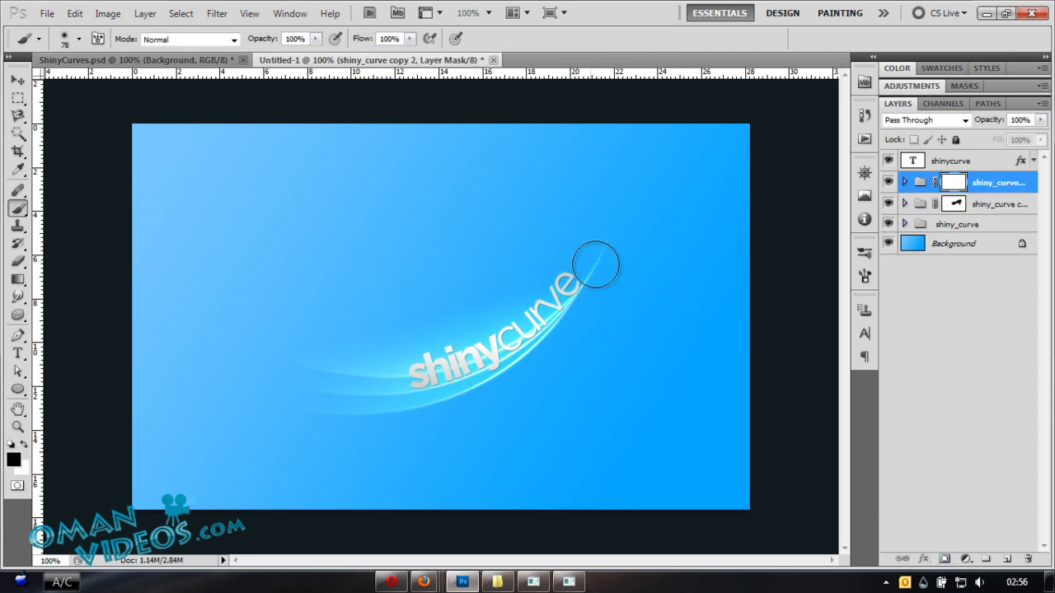
pyautogui.moveTo(602, 278)
pyautogui.mouseDown()
pyautogui.moveTo(454, 309)
pyautogui.moveTo(417, 332)
pyautogui.mouseUp()
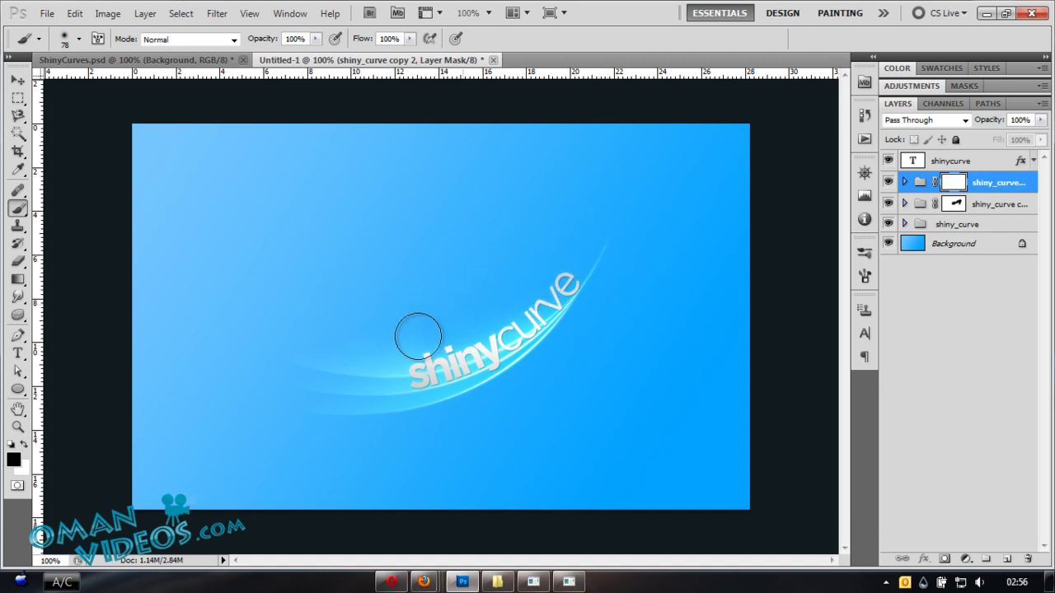
# - Lower the brush opacity to 59% and set its size to 224 px for touching up the shiny_curve copy 2 mask
pyautogui.moveTo(272, 42); pyautogui.dragTo(238, 44)
pyautogui.moveTo(311, 266)
pyautogui.mouseDown()
pyautogui.moveTo(350, 276)
pyautogui.moveTo(433, 269)
pyautogui.moveTo(277, 278)
pyautogui.moveTo(416, 273)
pyautogui.moveTo(313, 280)
pyautogui.moveTo(412, 272)
pyautogui.moveTo(421, 131)
pyautogui.moveTo(424, 421)
pyautogui.moveTo(425, 209)
pyautogui.moveTo(435, 224)
pyautogui.moveTo(432, 331)
pyautogui.moveTo(426, 188)
pyautogui.moveTo(381, 171)
pyautogui.mouseUp()
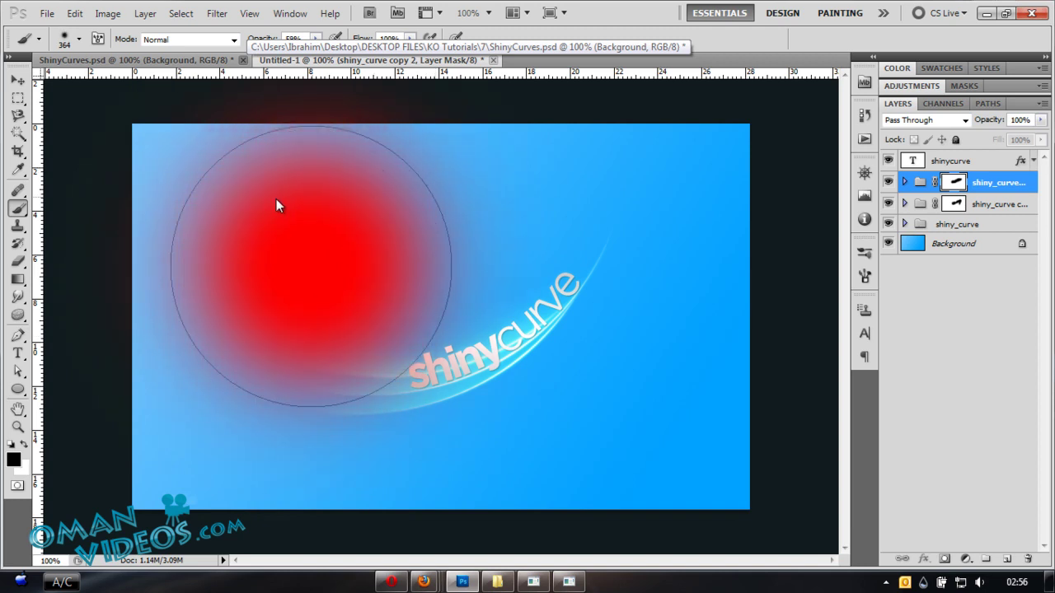
pyautogui.moveTo(276, 199)
pyautogui.mouseDown()
pyautogui.moveTo(339, 281)
pyautogui.moveTo(246, 290)
pyautogui.mouseUp()
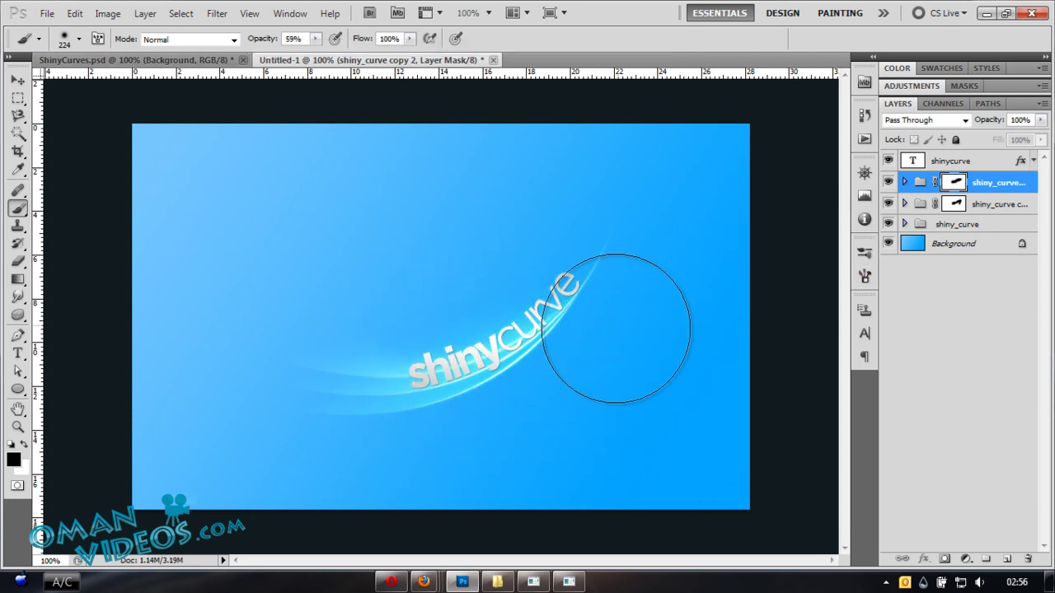
# - Select the shiny_curve copy group's layer mask and set the brush to 35% opacity and 84% flow, finishing with the Move tool
pyautogui.click(954, 206)
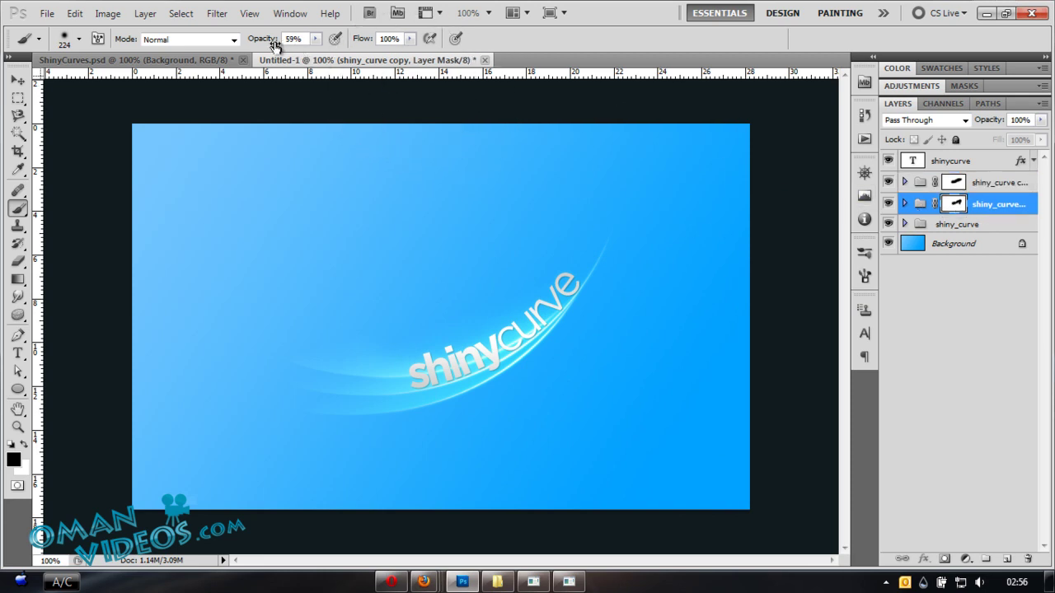
pyautogui.moveTo(274, 45); pyautogui.dragTo(247, 48)
pyautogui.moveTo(357, 45); pyautogui.dragTo(352, 46)
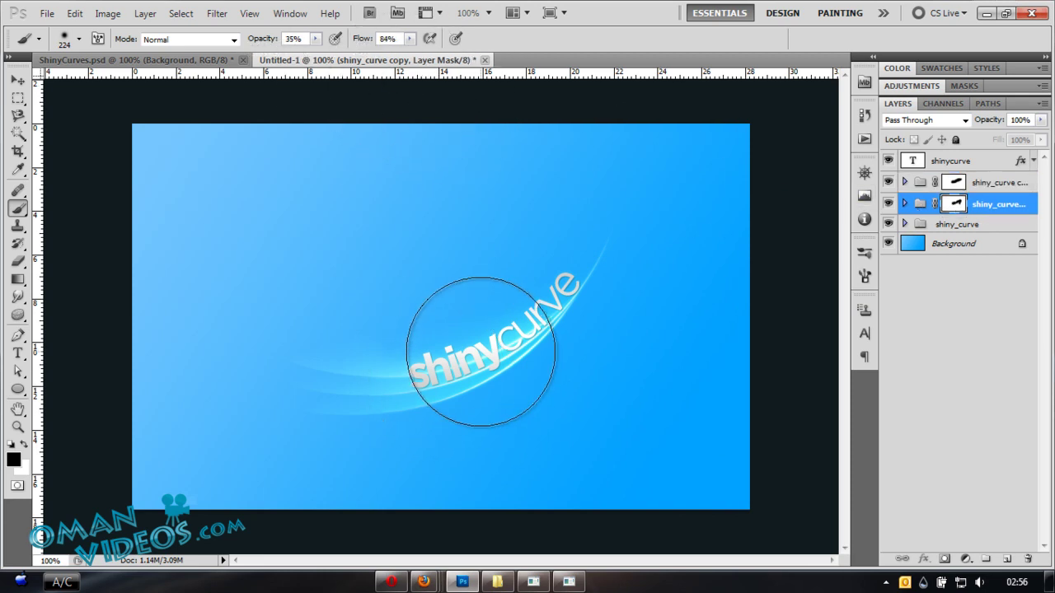
pyautogui.press('v')
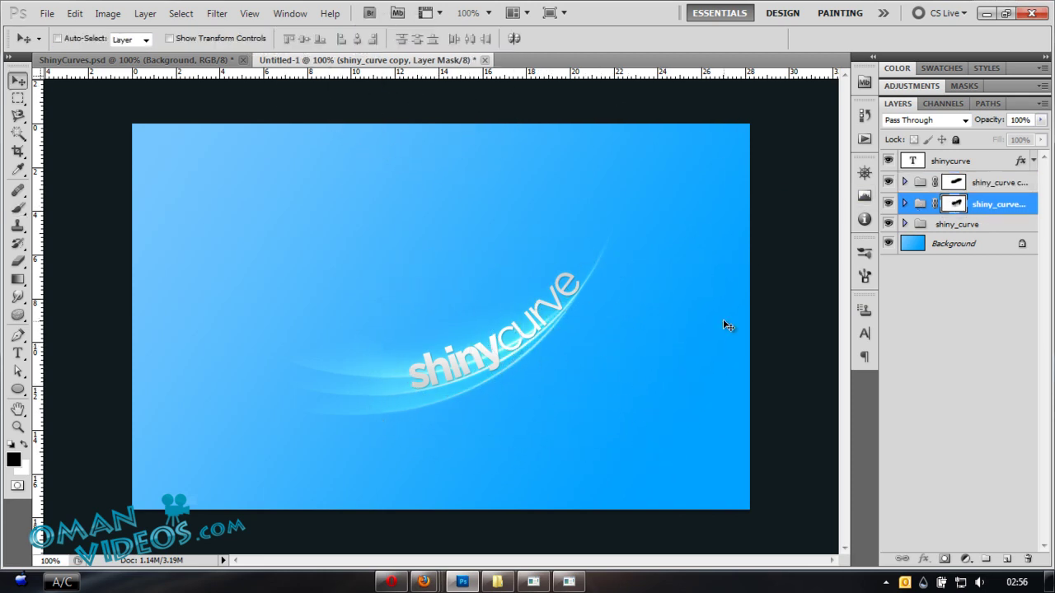
# - Lower the shiny_curve copy 2 group's opacity and set the shiny_curve copy group's opacity to 63%
pyautogui.click(1013, 182)
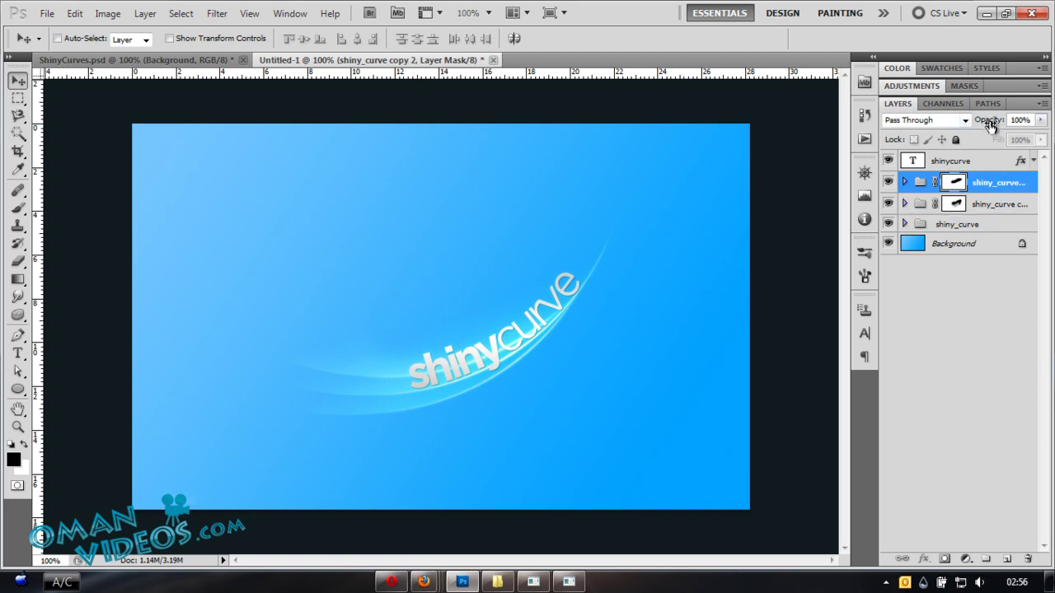
pyautogui.moveTo(992, 122); pyautogui.dragTo(960, 127)
pyautogui.click(1012, 204)
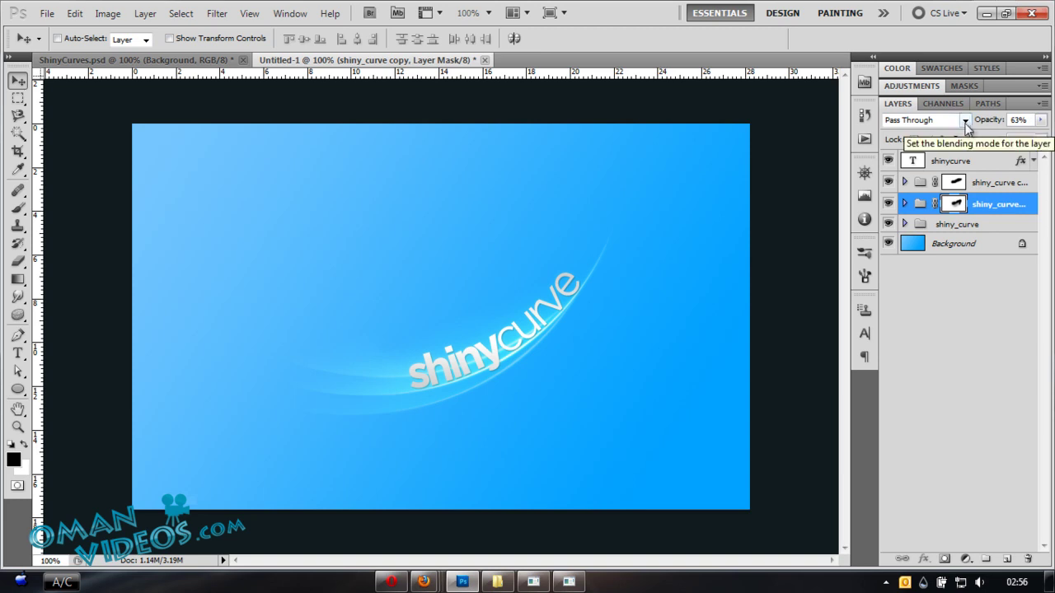
# - Add a new layer directly above Background and draw a curved Pen path along the text's underside, from its end to just before its start
pyautogui.click(992, 165)
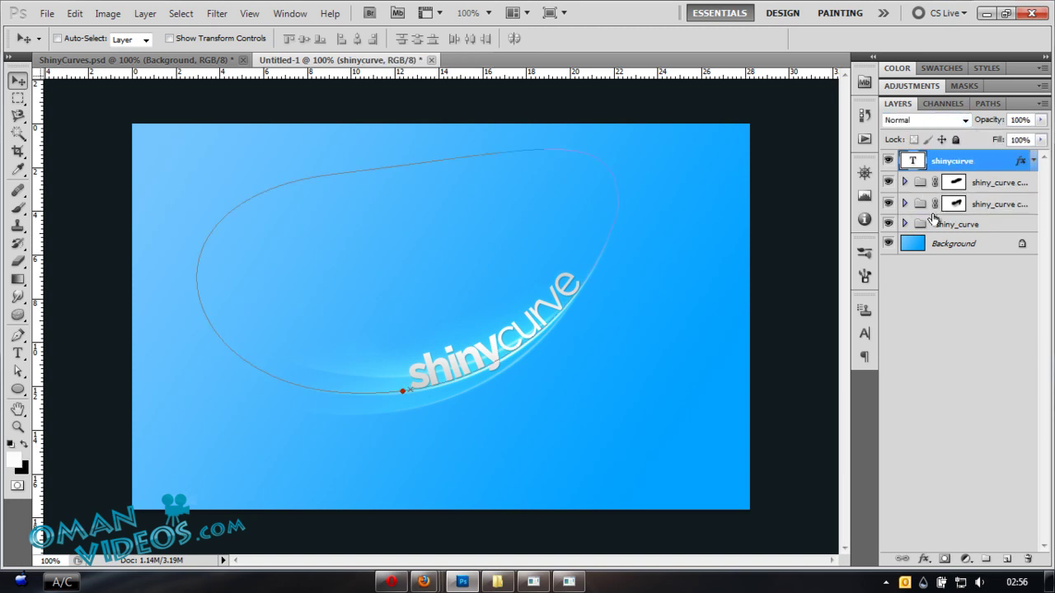
pyautogui.click(985, 243)
pyautogui.click(1005, 560)
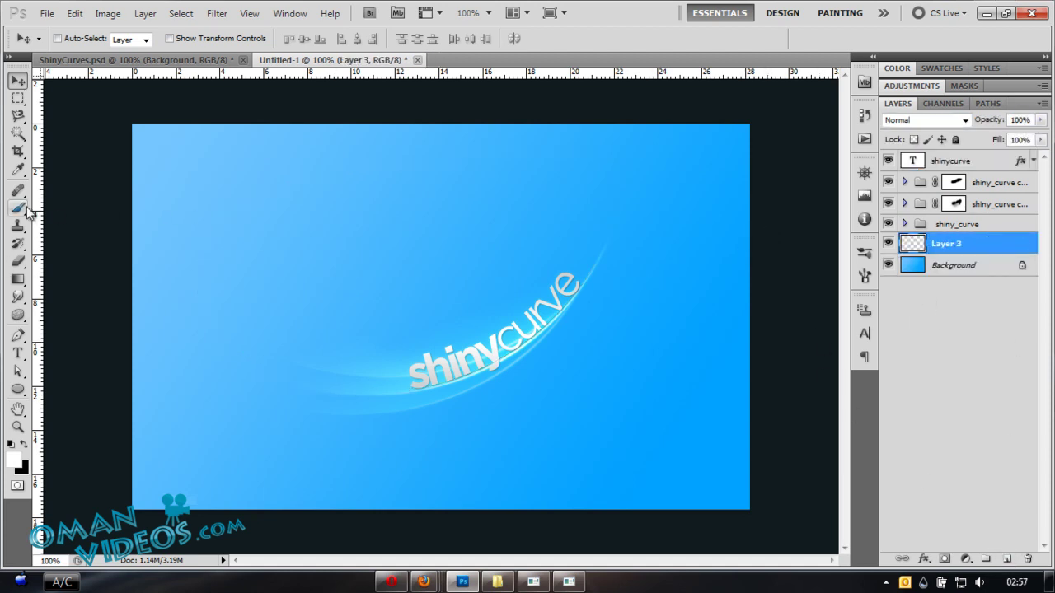
pyautogui.click(17, 335)
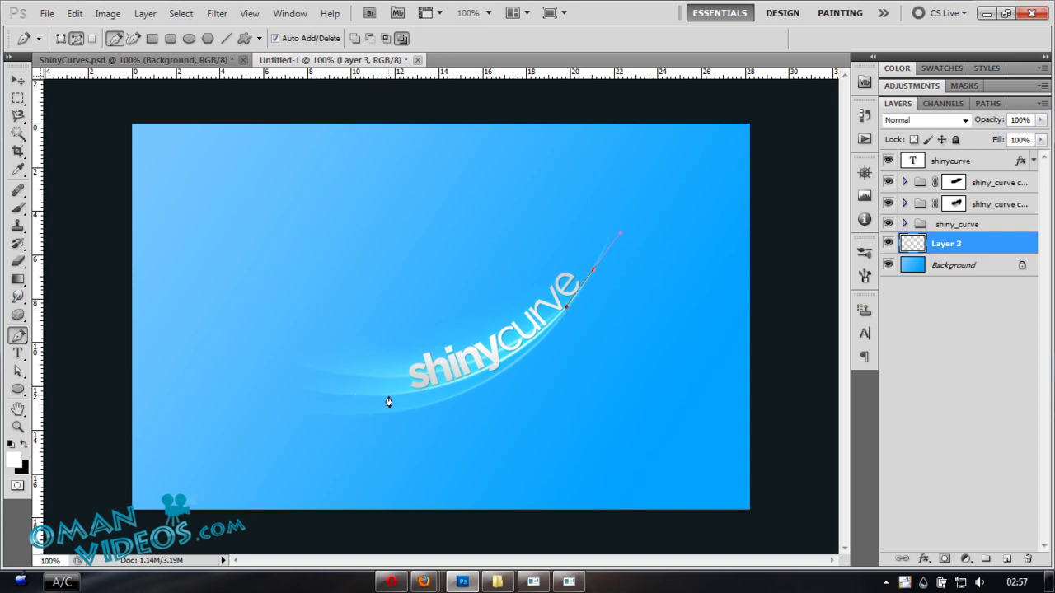
pyautogui.moveTo(371, 396); pyautogui.dragTo(235, 398)
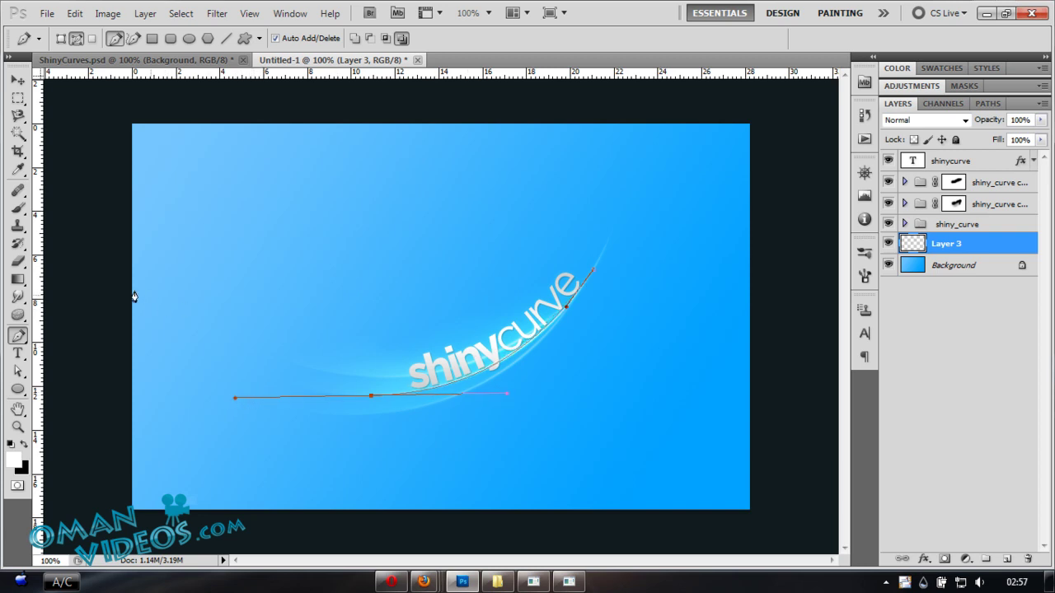
# - Choose a hard round Brush tip with 100% hardness and set its size to 9 px
pyautogui.click(20, 209)
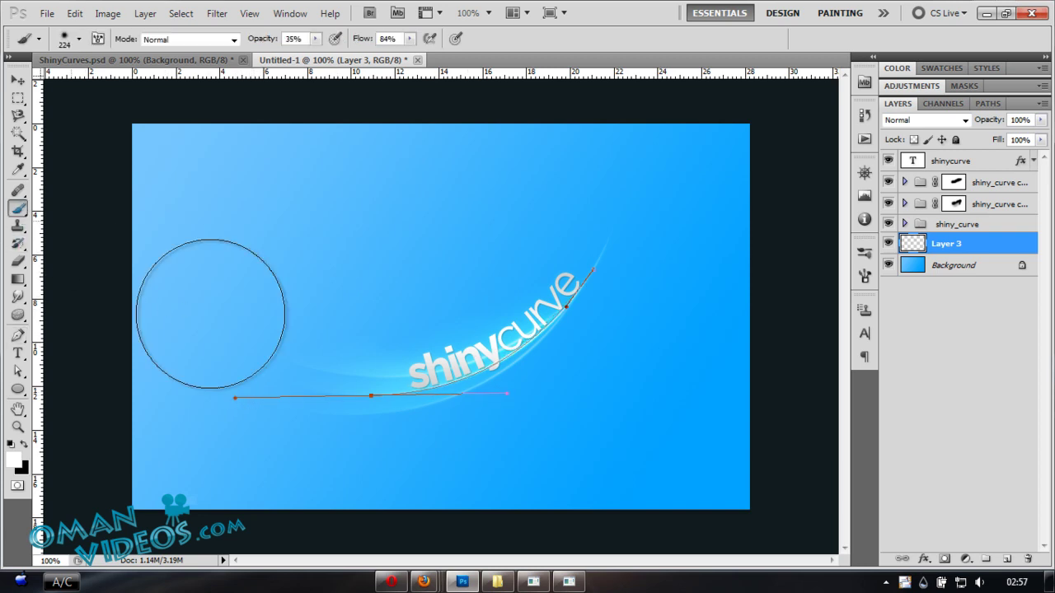
pyautogui.rightClick(441, 276)
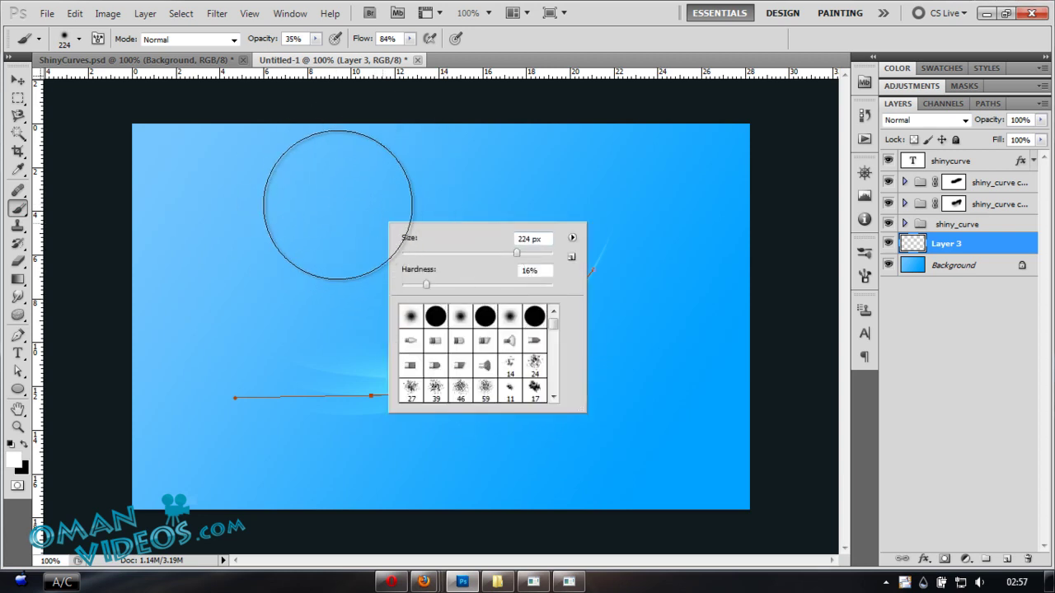
pyautogui.click(437, 319)
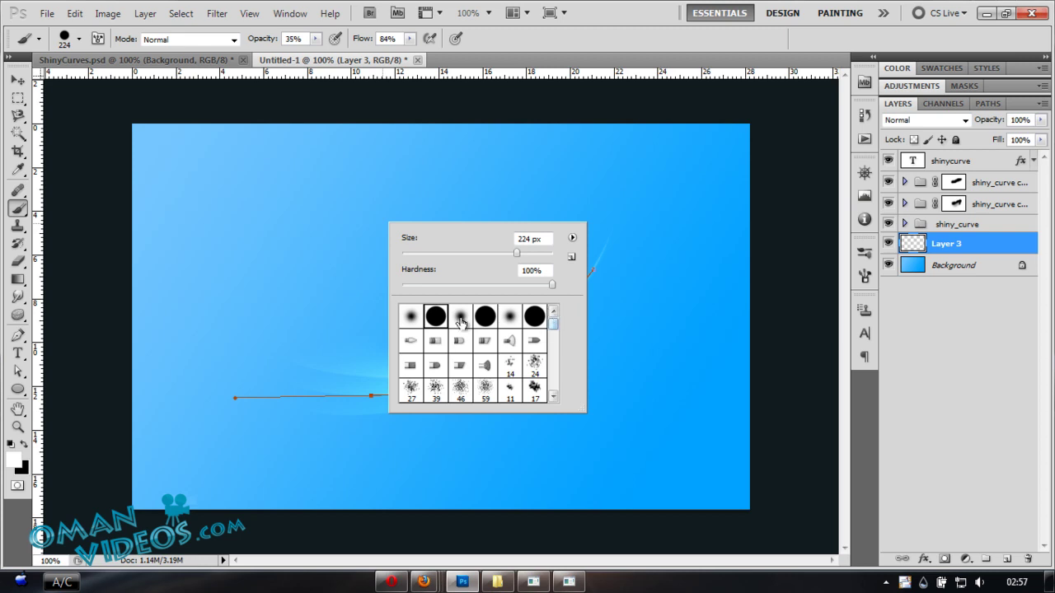
pyautogui.click(549, 284)
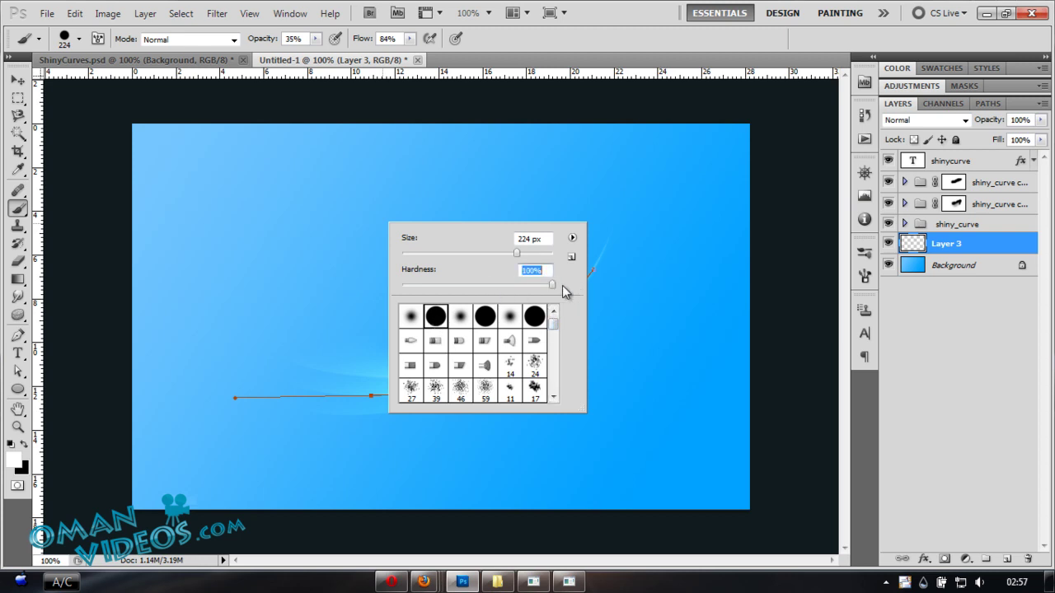
pyautogui.moveTo(517, 253); pyautogui.dragTo(409, 256)
pyautogui.click(420, 201)
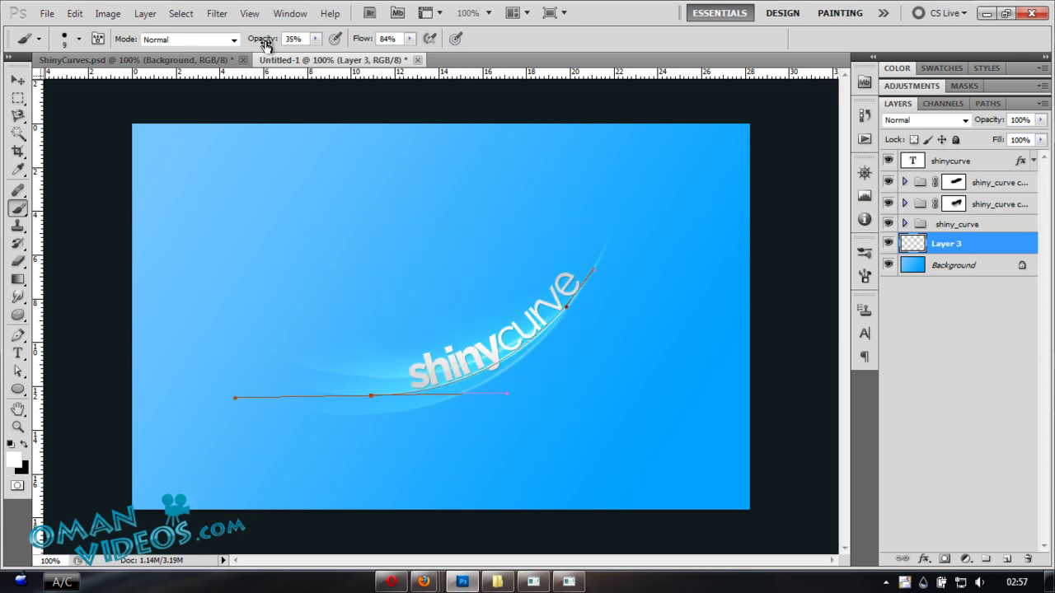
# - Raise the brush's opacity and flow to 100% and reduce its size to 6 px
pyautogui.moveTo(268, 40); pyautogui.dragTo(433, 45)
pyautogui.moveTo(365, 40); pyautogui.dragTo(501, 41)
pyautogui.rightClick(543, 242)
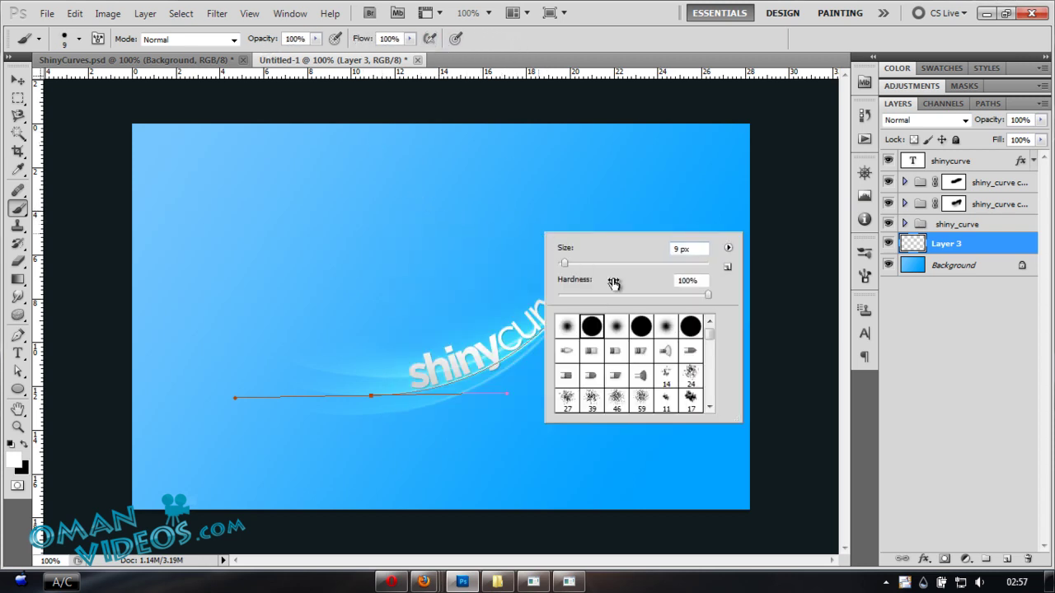
pyautogui.moveTo(563, 263); pyautogui.dragTo(560, 263)
pyautogui.click(386, 249)
pyautogui.rightClick(464, 245)
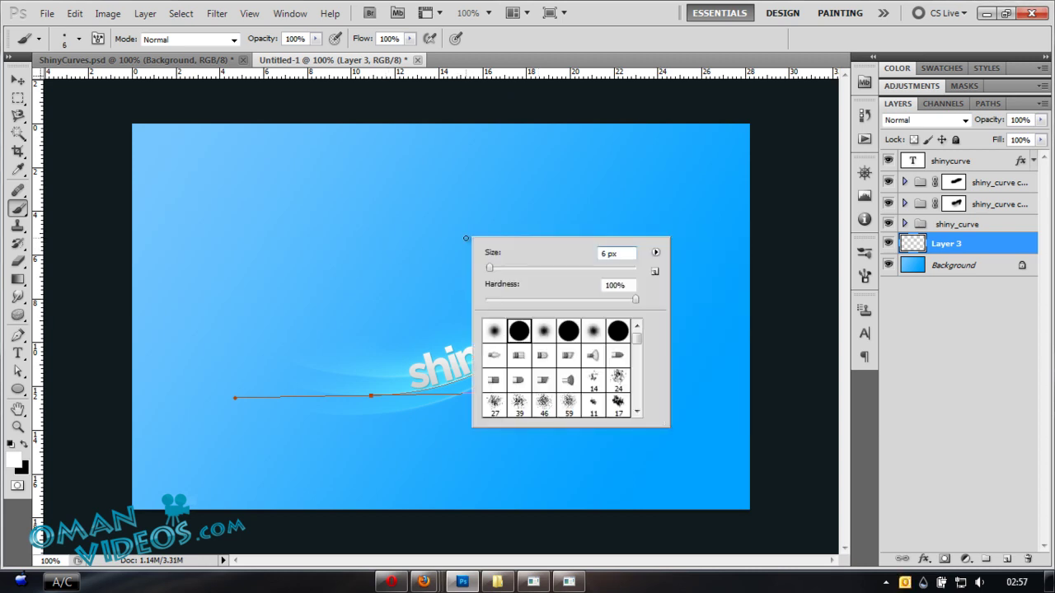
pyautogui.press('Return')
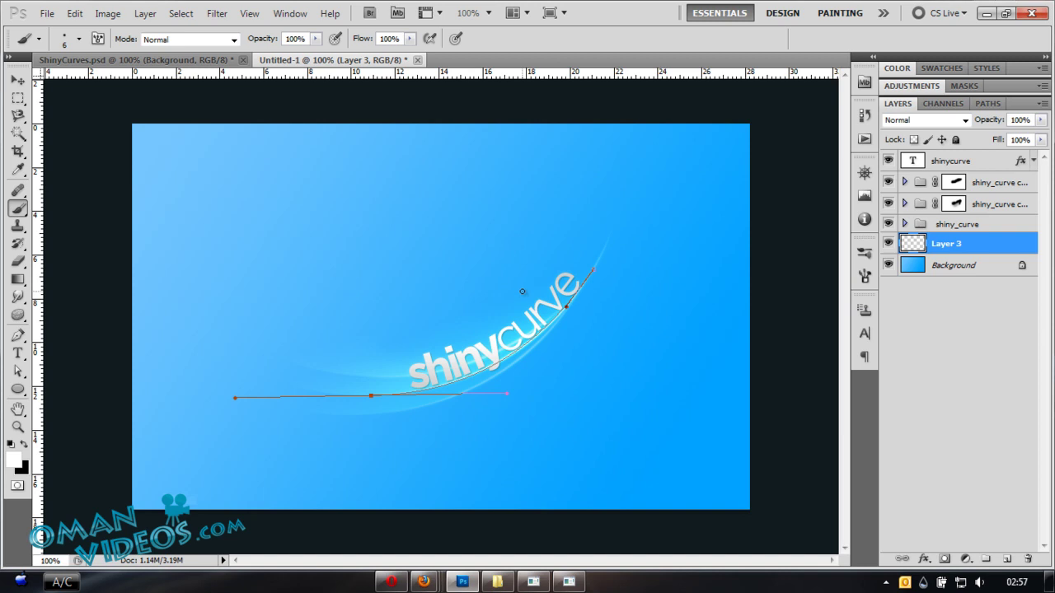
# - Enable Shape Dynamics with maximum size jitter and Scattering at 1000% on both axes for the brush
pyautogui.press('F5')
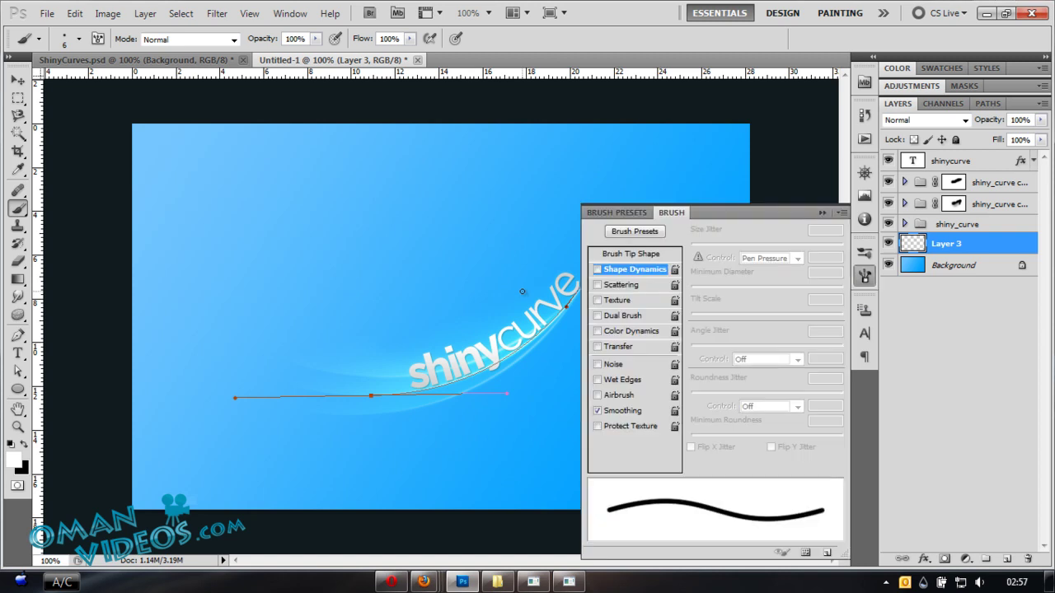
pyautogui.click(605, 274)
pyautogui.click(712, 245)
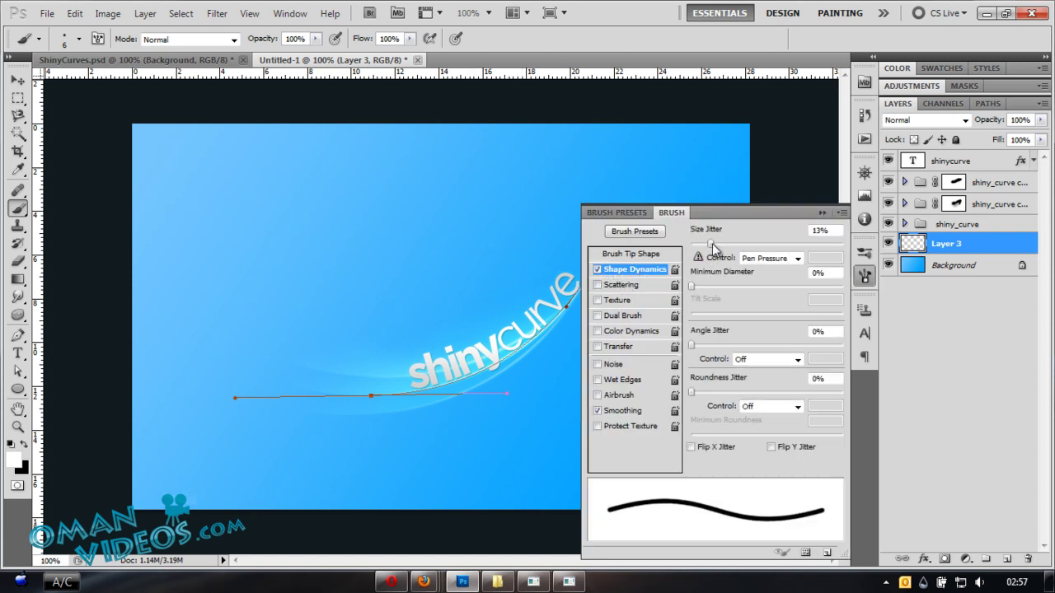
pyautogui.moveTo(713, 245)
pyautogui.mouseDown()
pyautogui.moveTo(865, 247)
pyautogui.moveTo(853, 250)
pyautogui.mouseUp()
pyautogui.click(624, 286)
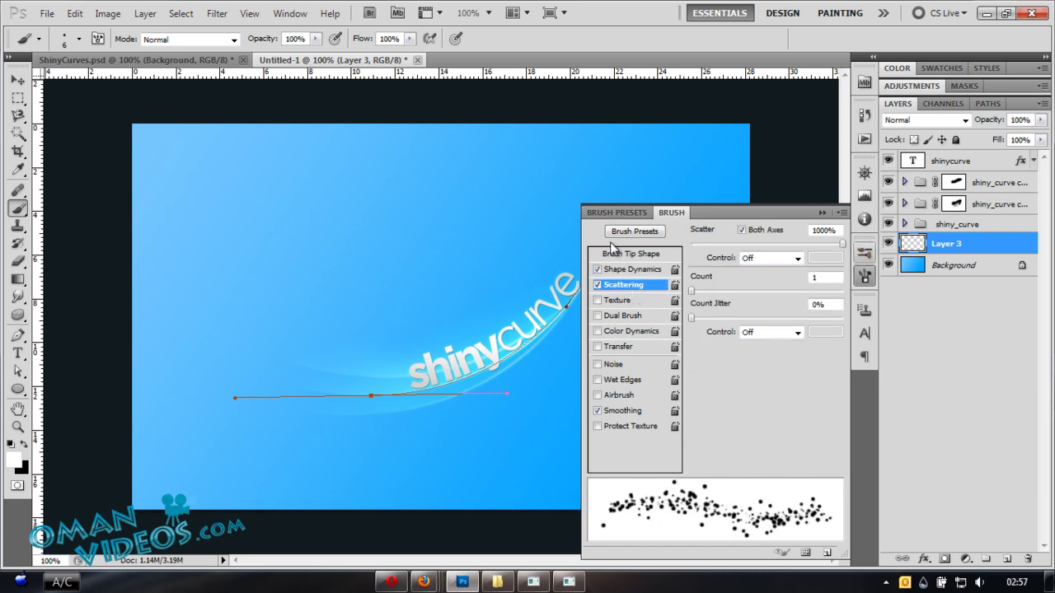
# - Set the brush tip's spacing to 97% and put the brush settings away
pyautogui.click(630, 257)
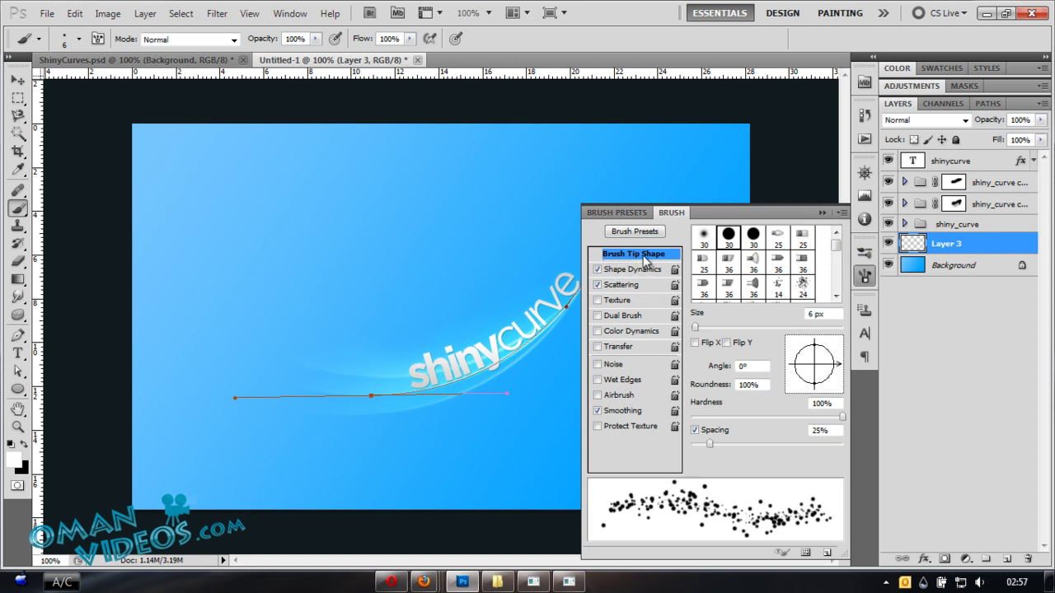
pyautogui.moveTo(711, 445); pyautogui.dragTo(765, 448)
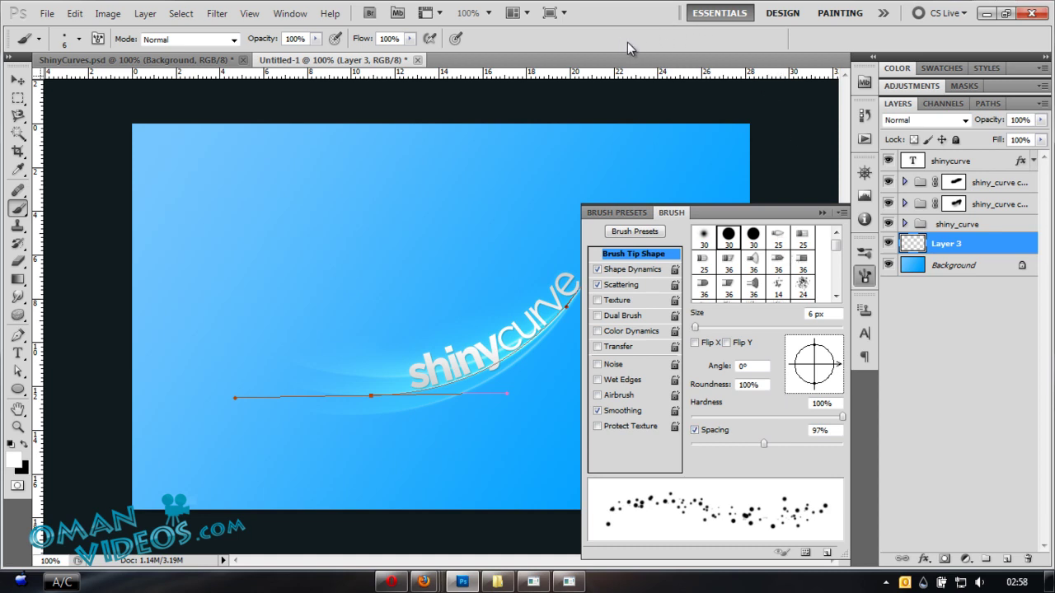
pyautogui.click(822, 213)
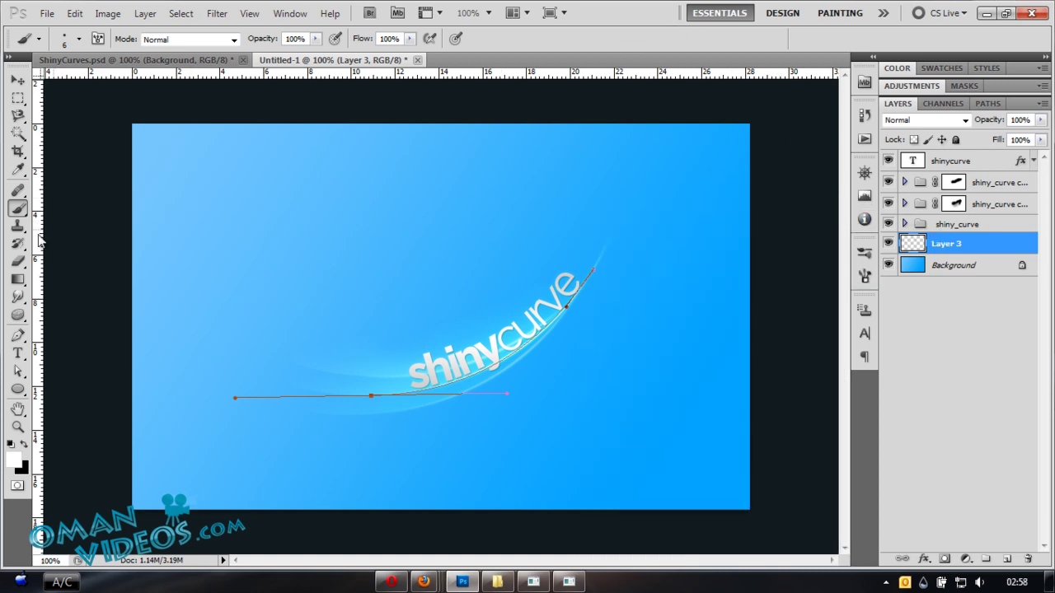
# - Stroke the curved path on the new layer with the Brush and Simulate Pressure enabled
pyautogui.click(18, 336)
pyautogui.rightClick(500, 347)
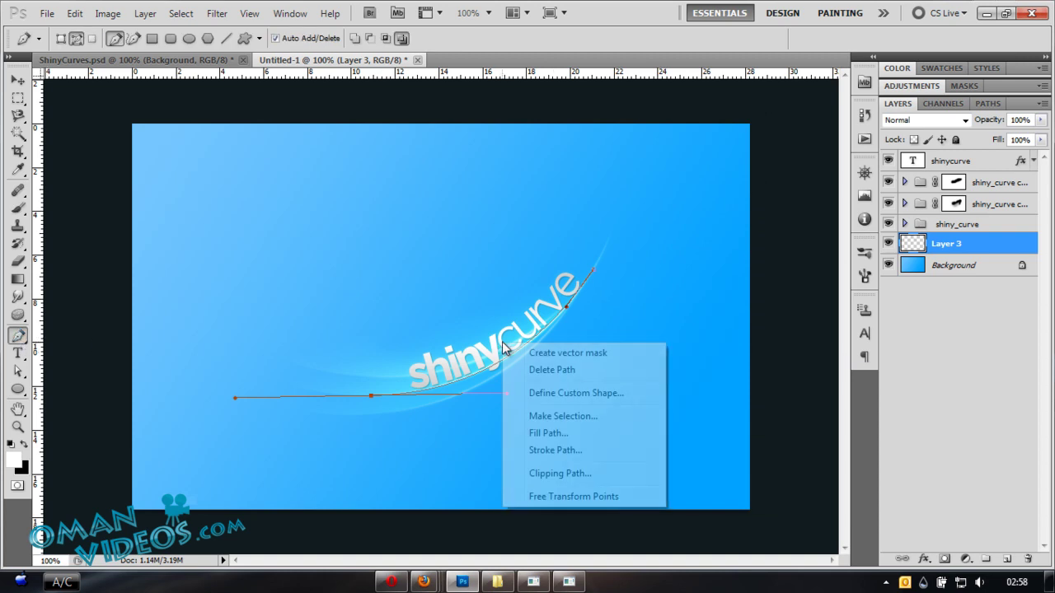
pyautogui.click(554, 452)
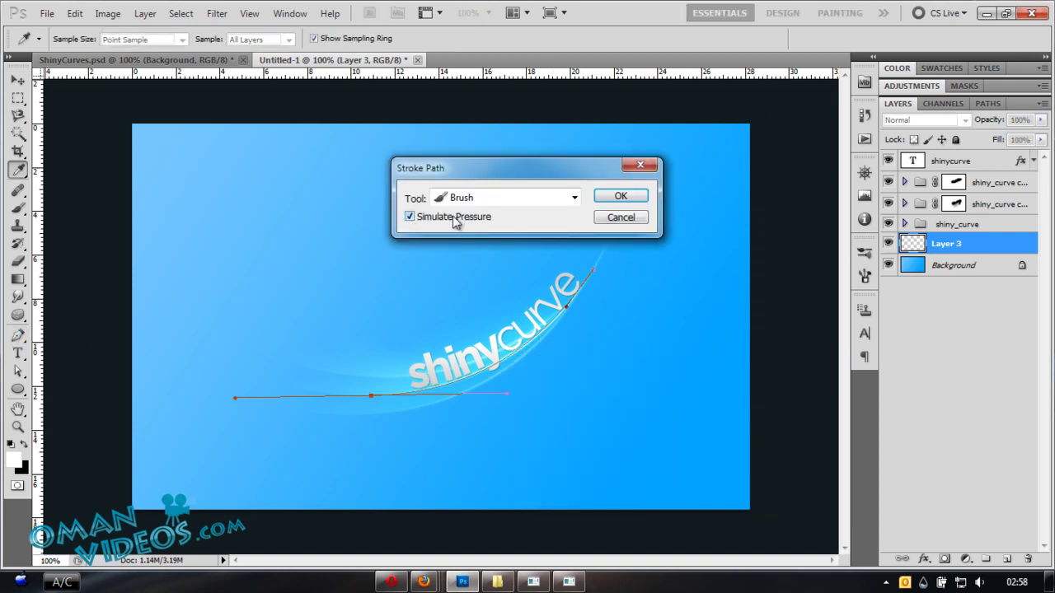
pyautogui.click(621, 196)
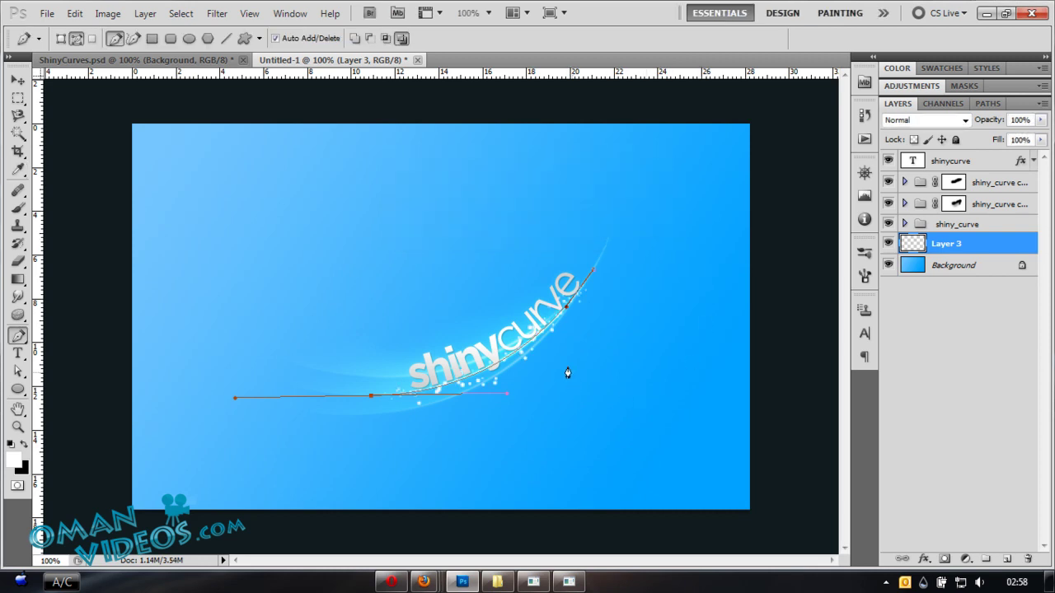
# - Delete the curved work path beneath the text and switch to the Move tool
pyautogui.rightClick(611, 318)
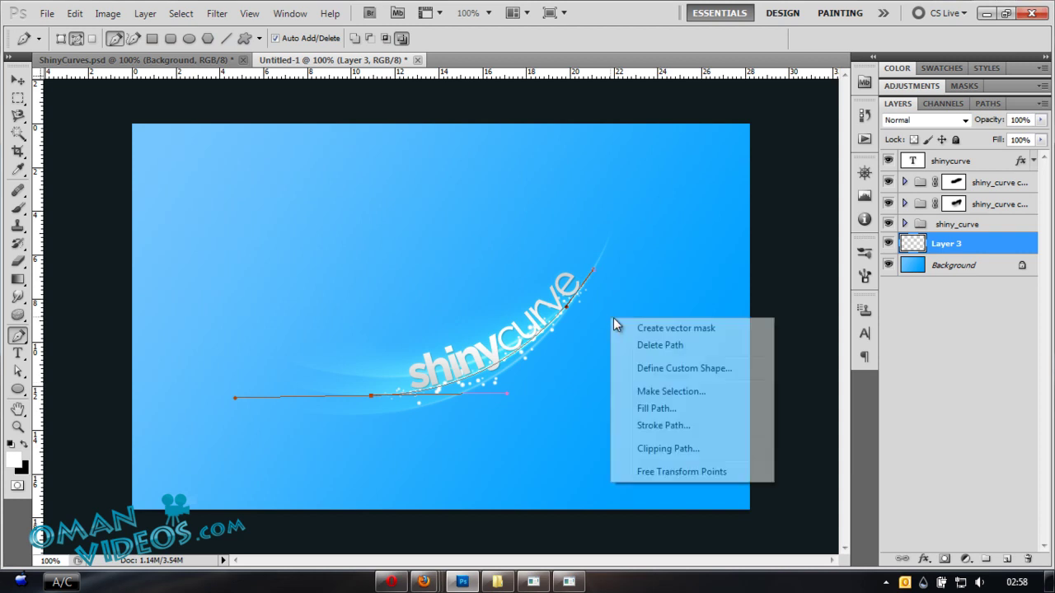
pyautogui.click(660, 347)
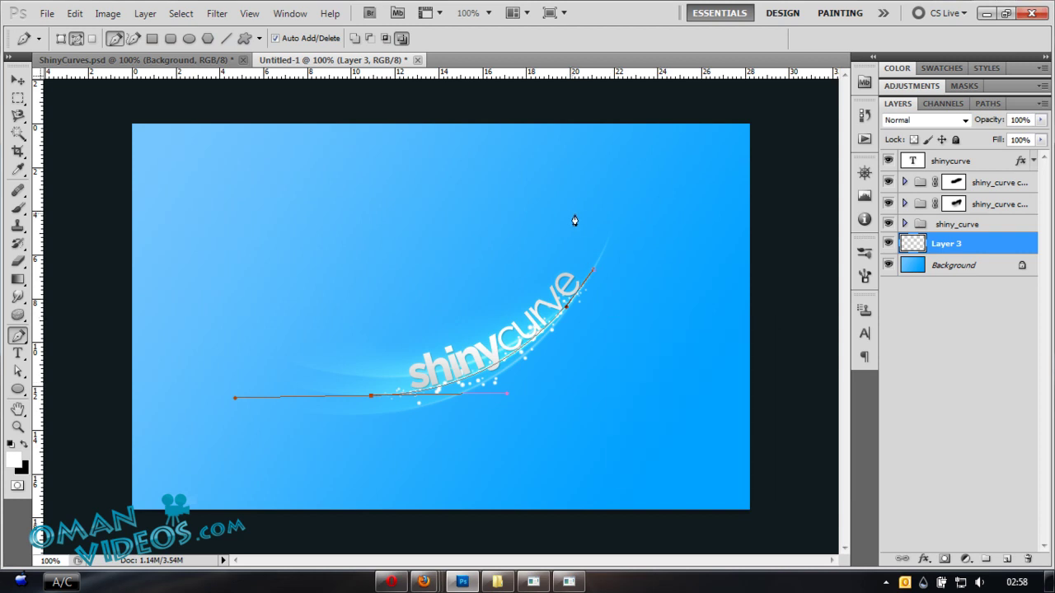
pyautogui.press('v')
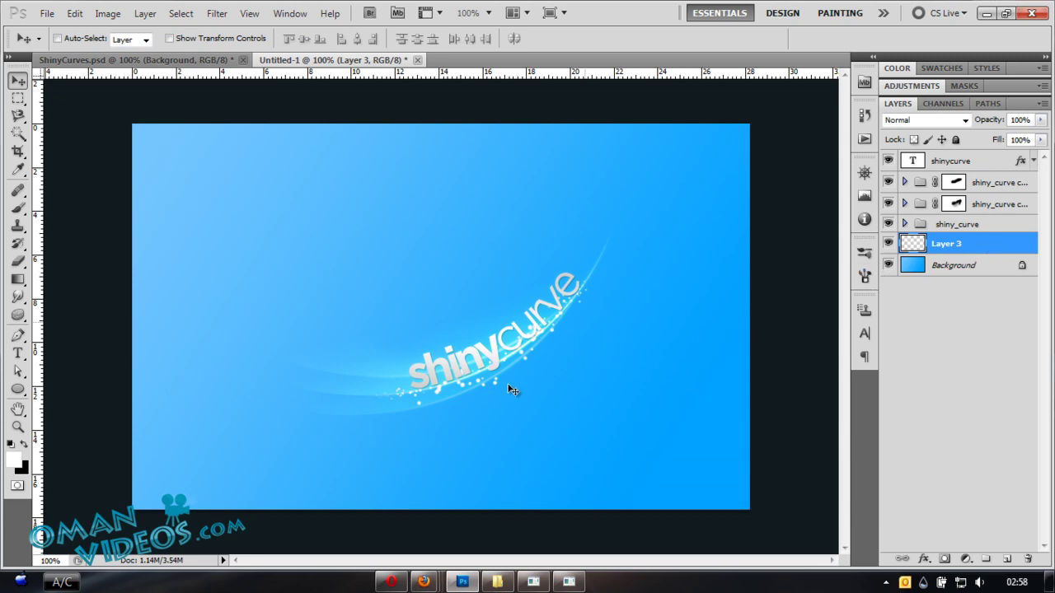
# - Apply an Outer Glow to the dots layer with Color Dodge blending, 40% opacity and a size of 10 px
pyautogui.doubleClick(995, 247)
pyautogui.click(606, 274)
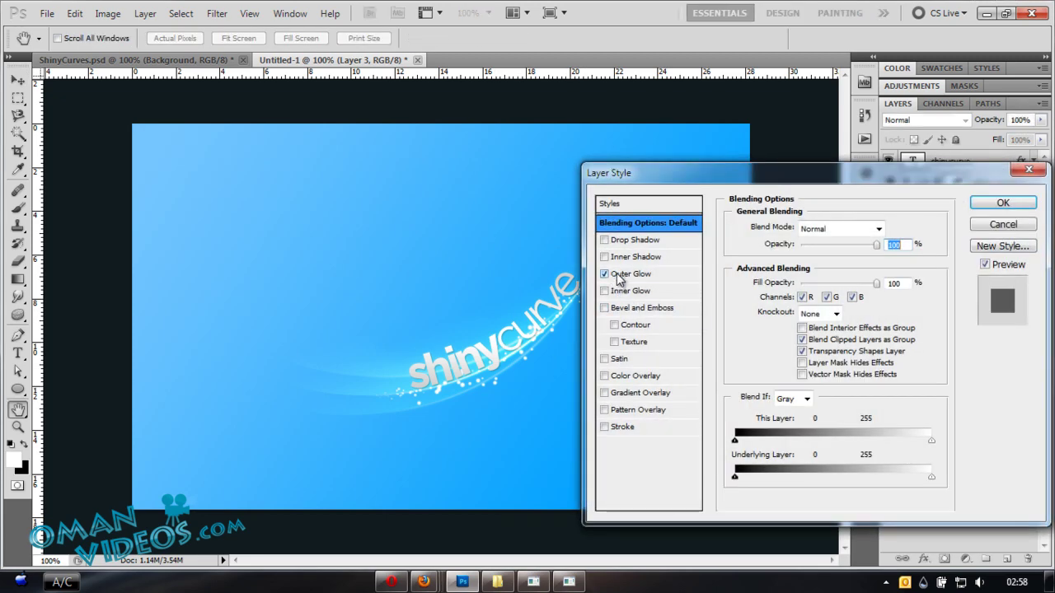
pyautogui.click(660, 273)
pyautogui.click(828, 229)
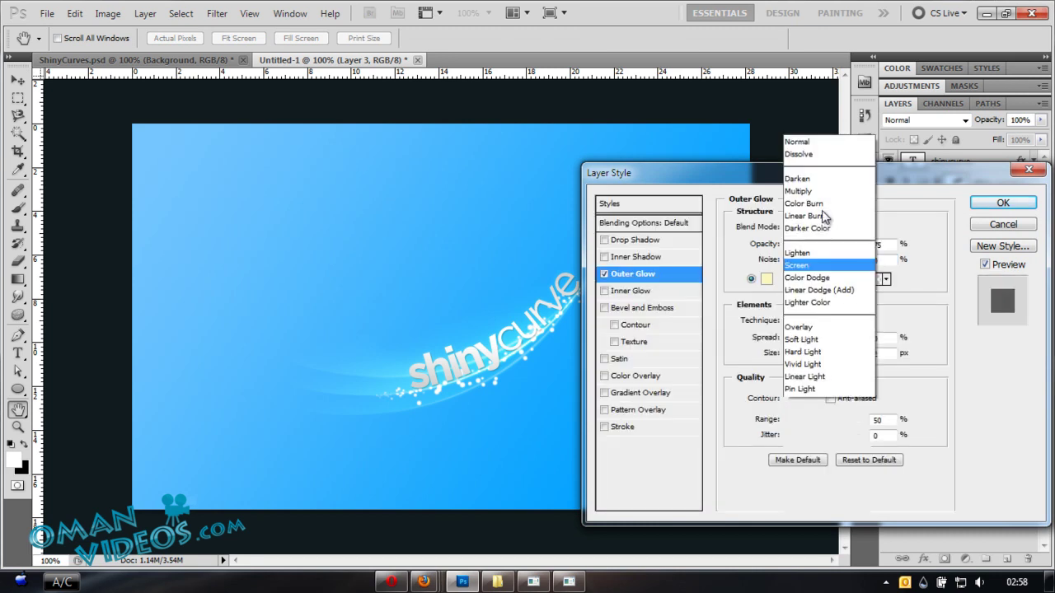
pyautogui.click(824, 278)
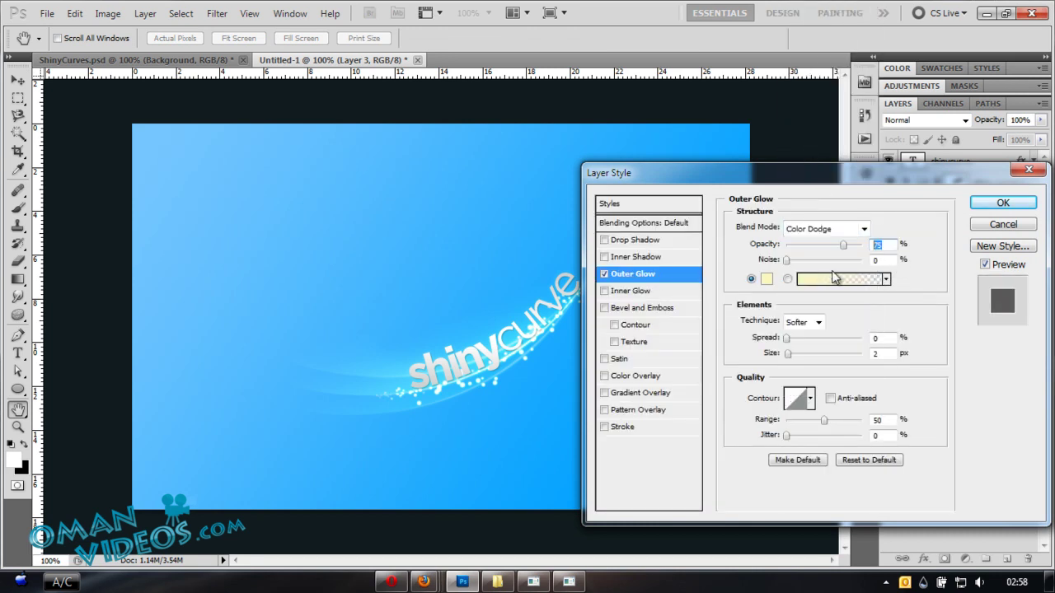
pyautogui.write('40')
pyautogui.doubleClick(878, 353)
pyautogui.write('10')
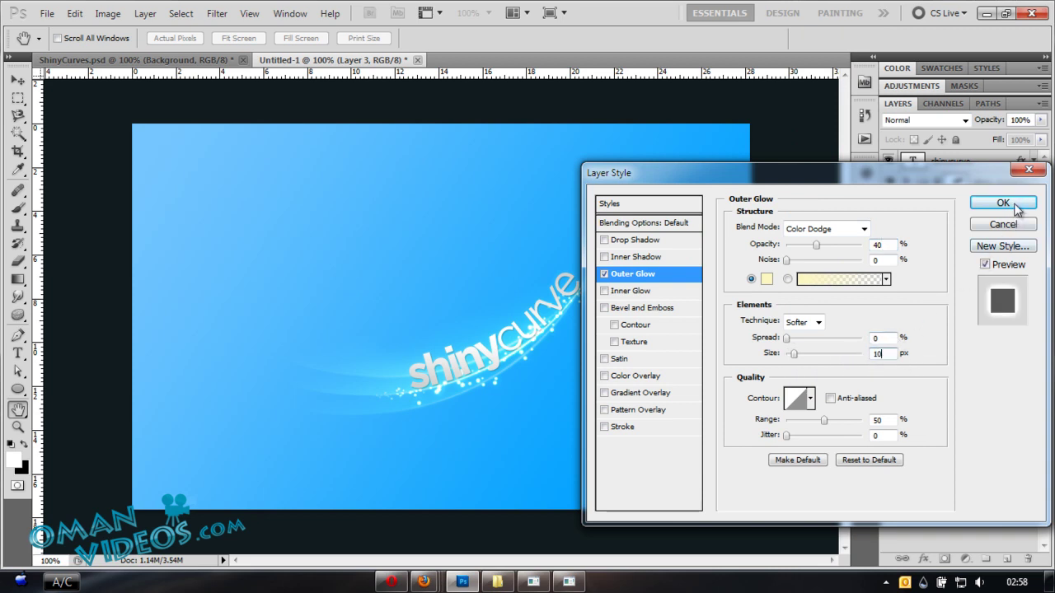
pyautogui.click(1017, 203)
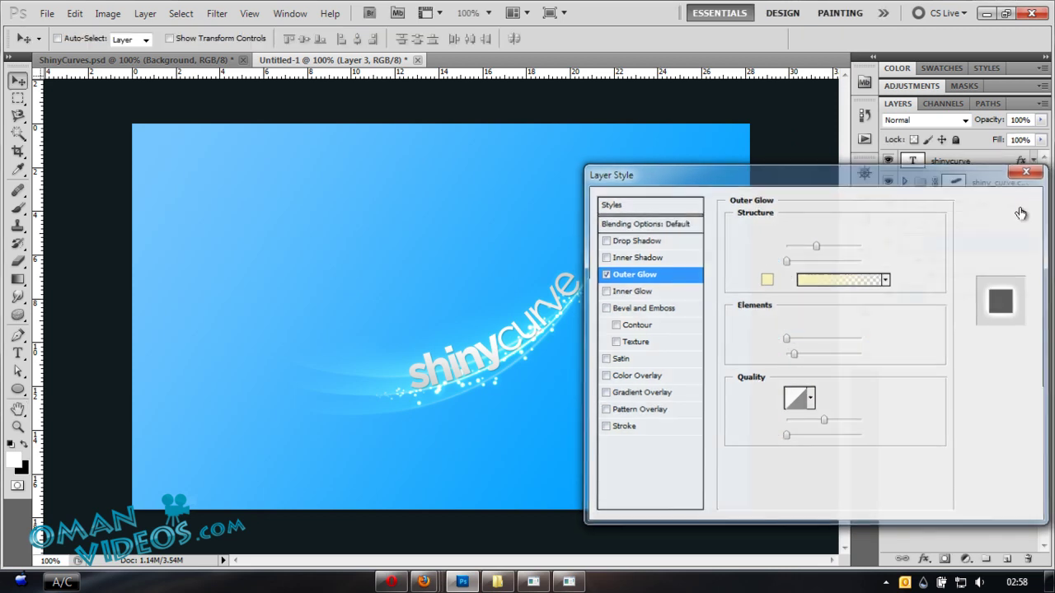
# - Rename the dots layer as spots and collapse its effects list
pyautogui.doubleClick(958, 246)
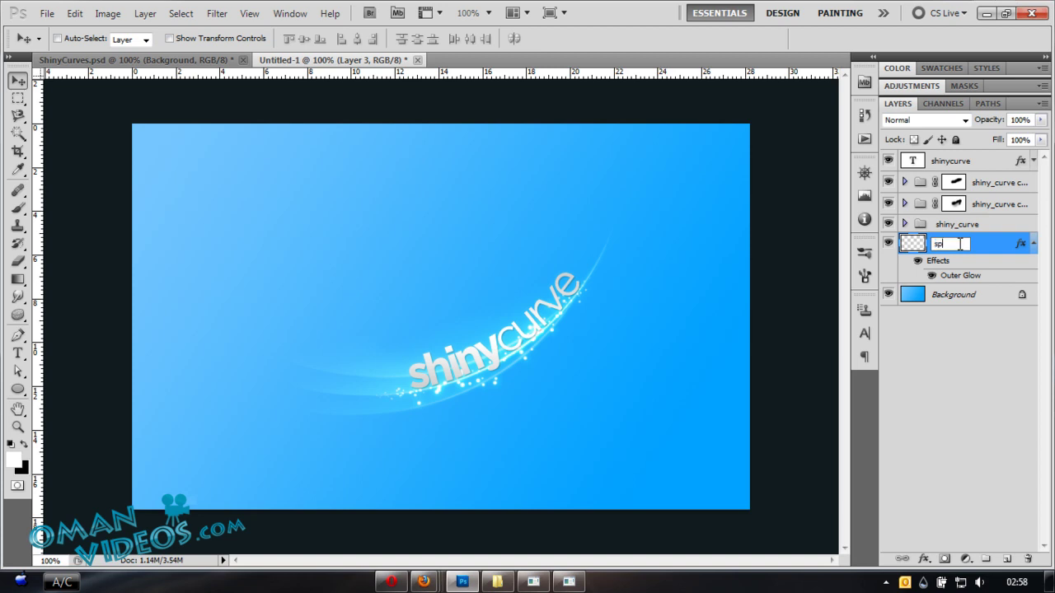
pyautogui.press('Return')
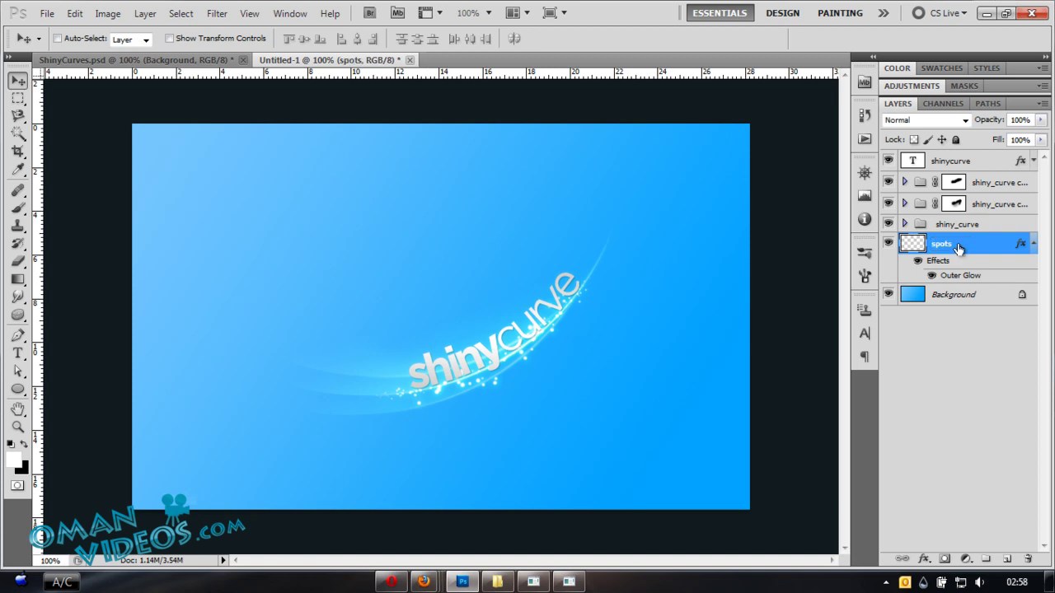
pyautogui.click(1034, 244)
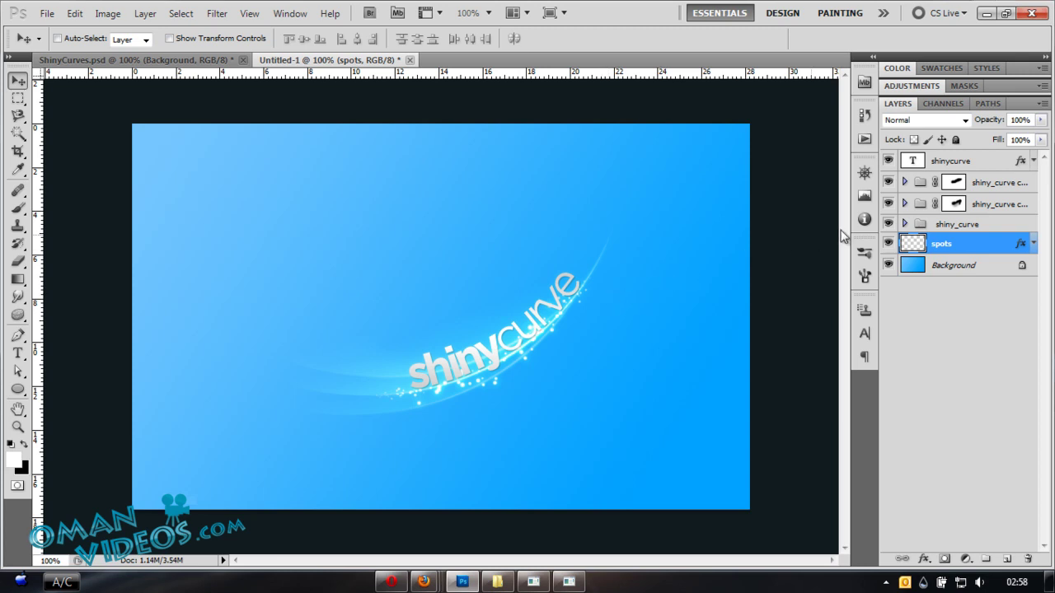
# - Add a new empty layer above the shinycurve text layer
pyautogui.click(972, 163)
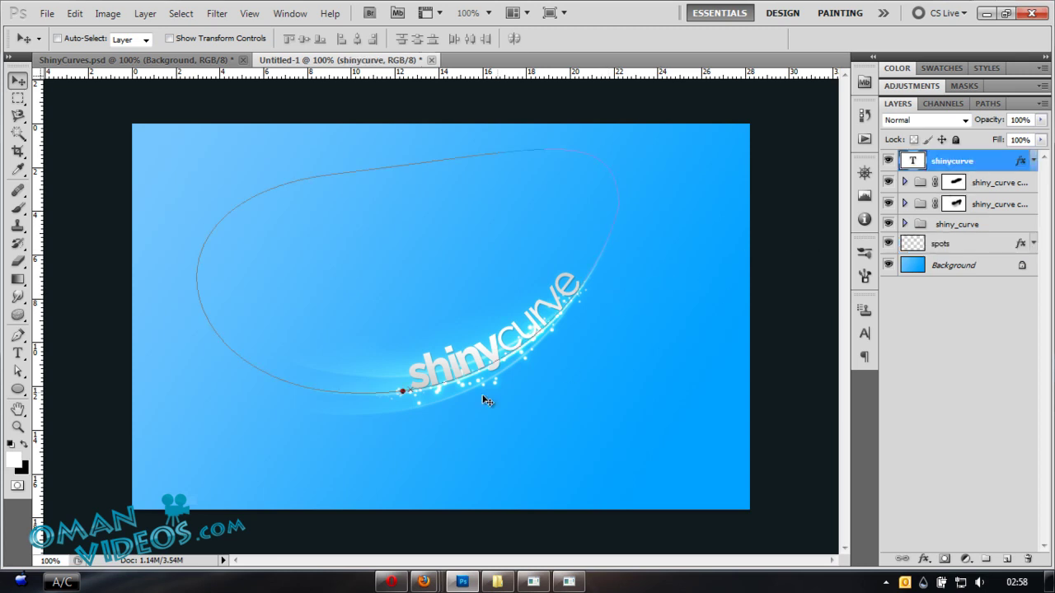
pyautogui.click(988, 243)
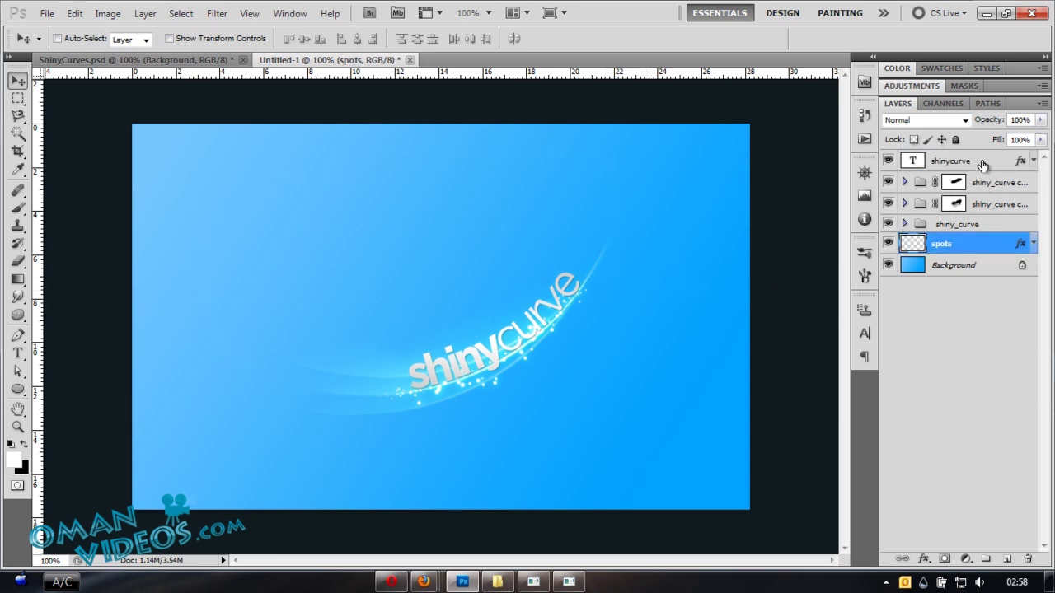
pyautogui.click(983, 163)
pyautogui.click(1007, 560)
# - Stamp a white star flare above the text with the 2500 px flare brush reduced to 349 px
pyautogui.press('b')
pyautogui.rightClick(509, 242)
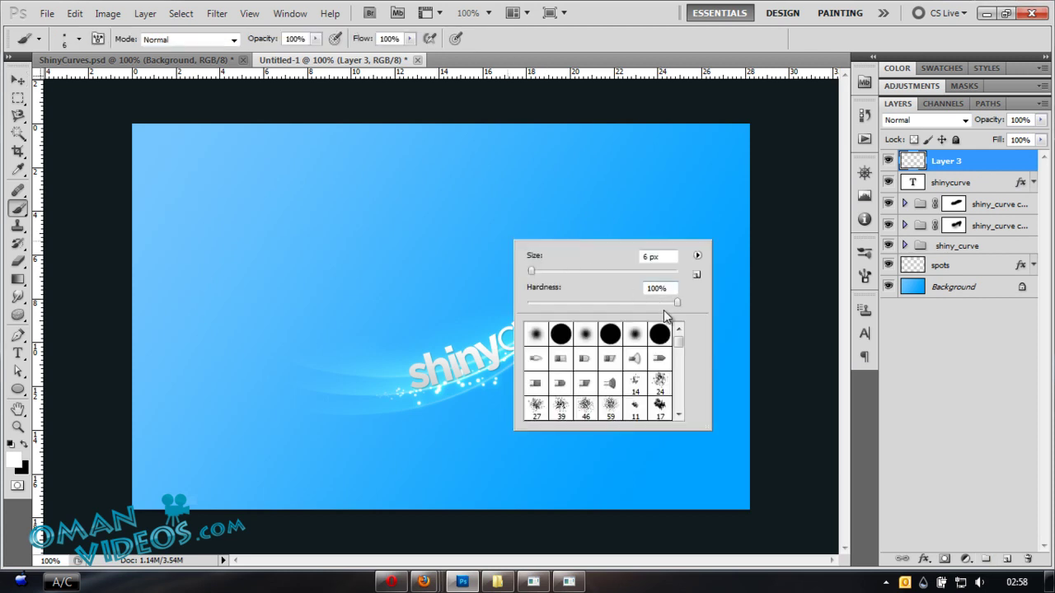
pyautogui.scroll(-5, 678, 344)
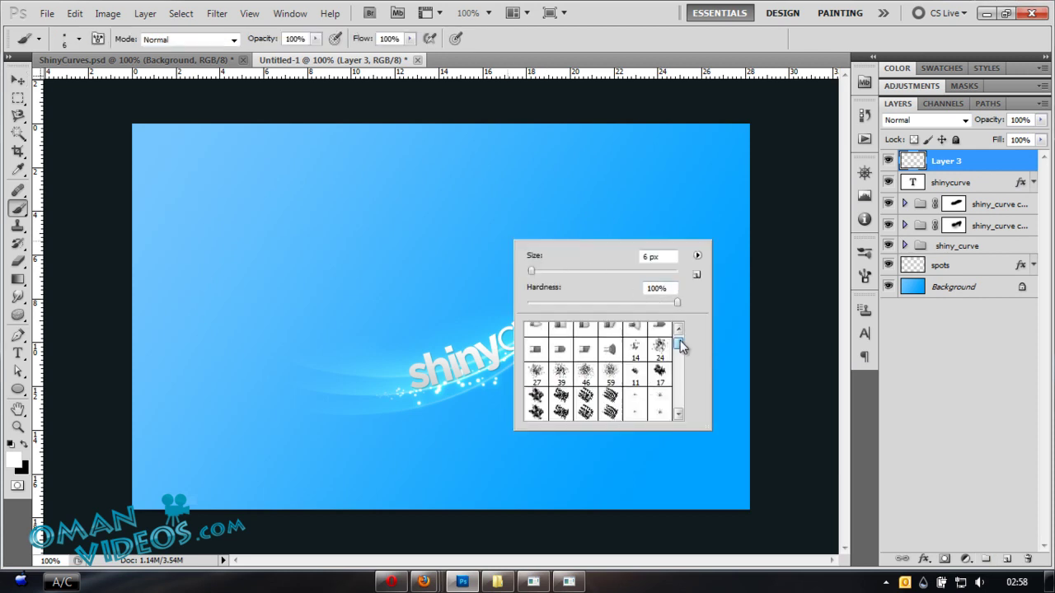
pyautogui.click(680, 399)
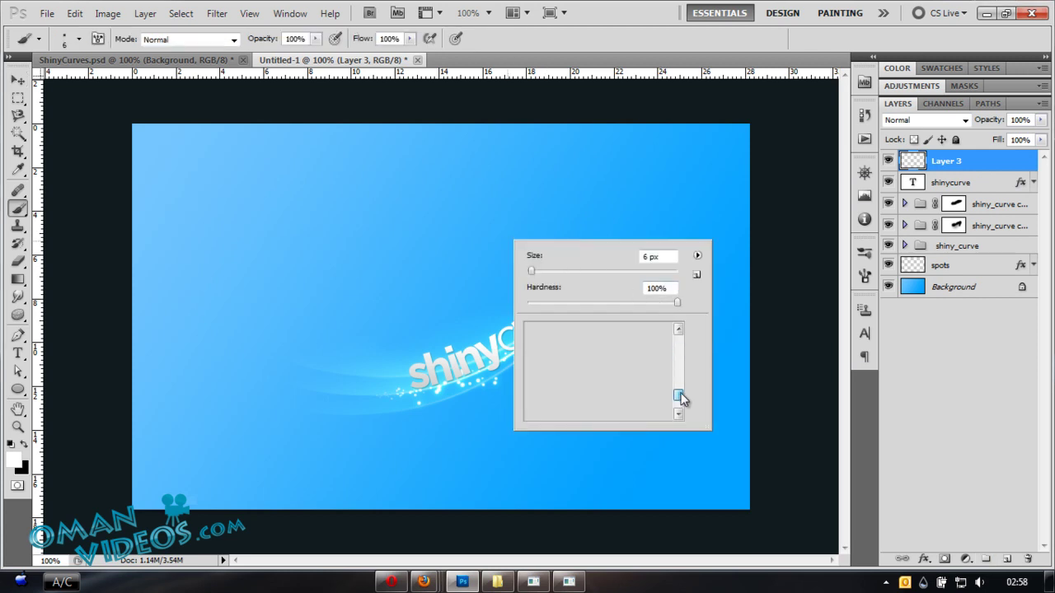
pyautogui.click(560, 345)
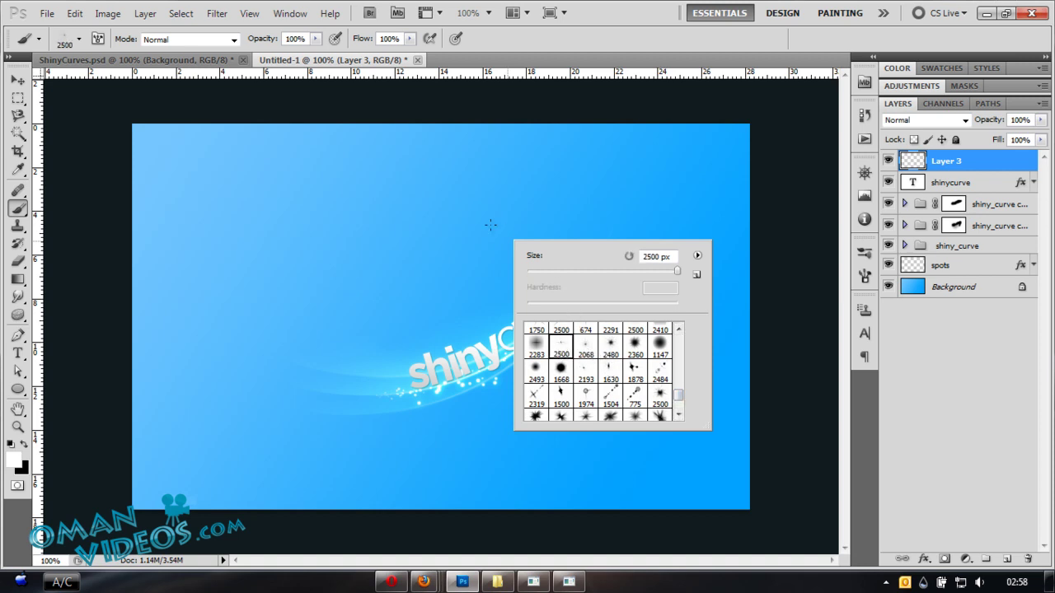
pyautogui.moveTo(677, 270); pyautogui.dragTo(647, 271)
pyautogui.click(471, 244)
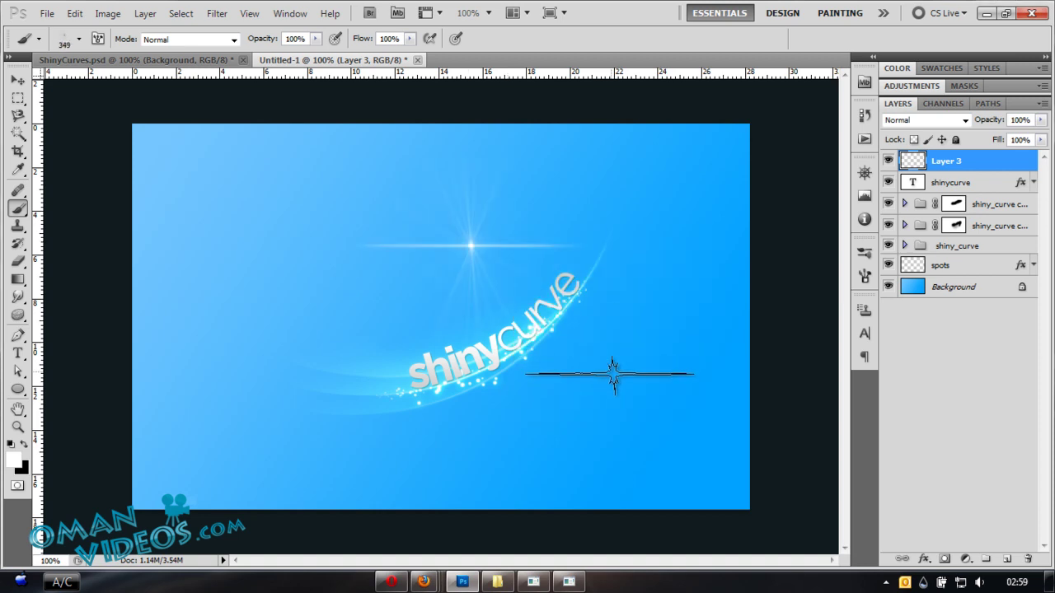
# - Move the star flare down onto the text and scale it to roughly half its size
pyautogui.press('v')
pyautogui.moveTo(481, 259)
pyautogui.mouseDown()
pyautogui.moveTo(551, 257)
pyautogui.moveTo(575, 294)
pyautogui.moveTo(456, 360)
pyautogui.moveTo(531, 340)
pyautogui.mouseUp()
pyautogui.hotkey('ctrl', 't')
pyautogui.moveTo(370, 205); pyautogui.dragTo(458, 284)
pyautogui.moveTo(620, 433); pyautogui.dragTo(559, 375)
pyautogui.press('Return')
# - Place the flare at the top of the letter e, with duplicates on the dots below the s and above the i
pyautogui.moveTo(500, 333); pyautogui.dragTo(566, 286)
pyautogui.moveTo(427, 410); pyautogui.dragTo(471, 354)
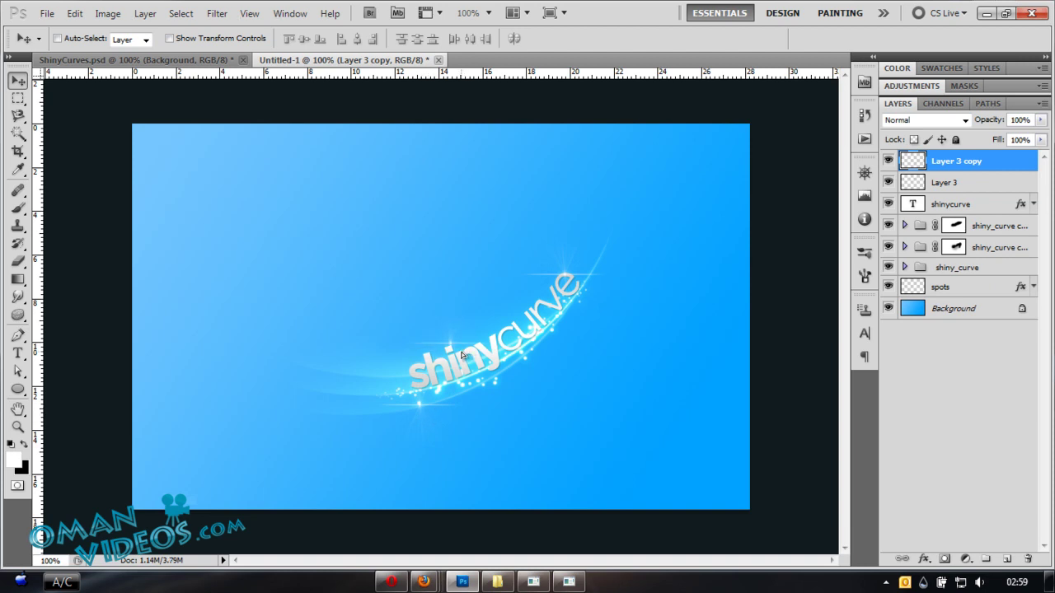
pyautogui.hotkey('ctrl', 'j')
pyautogui.hotkey('ctrl', 't')
pyautogui.press('Return')
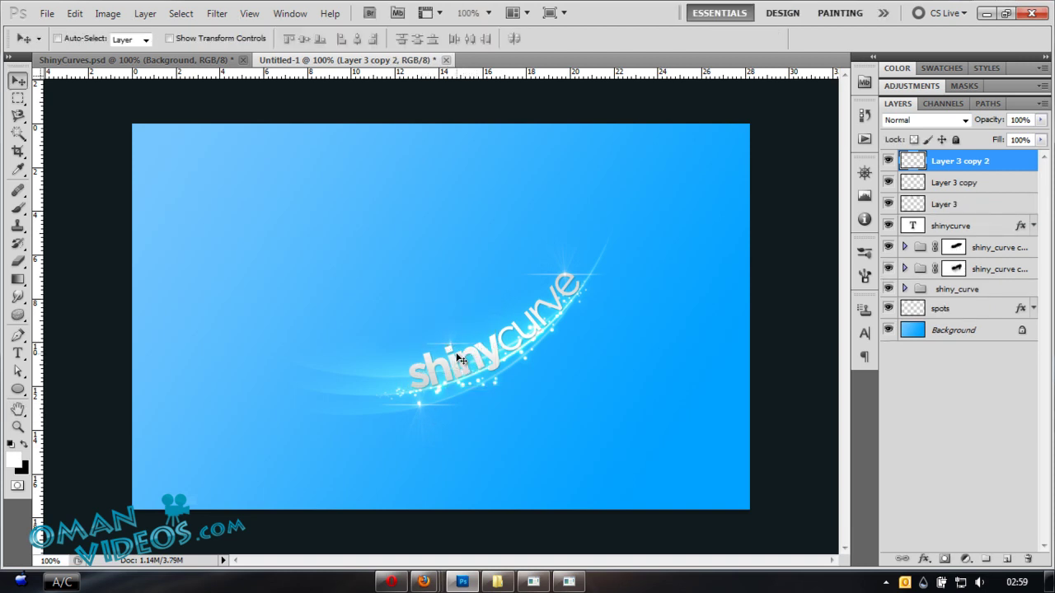